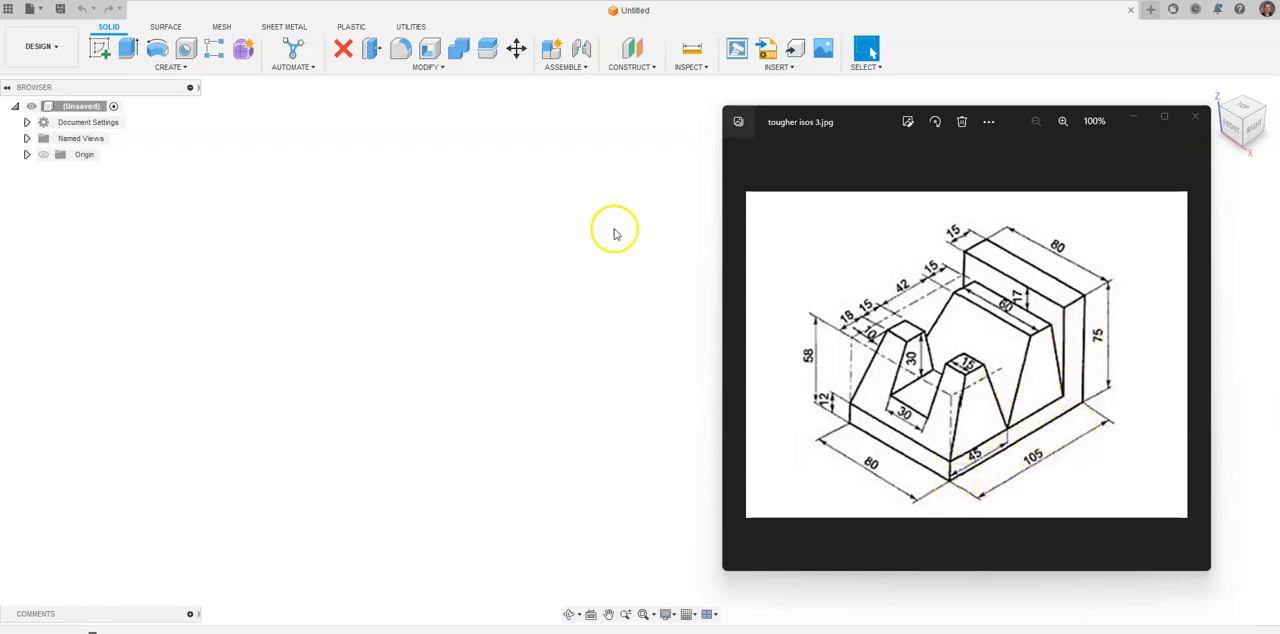
# Change the document's active units from inches to millimetres.
pyautogui.click(27, 122)
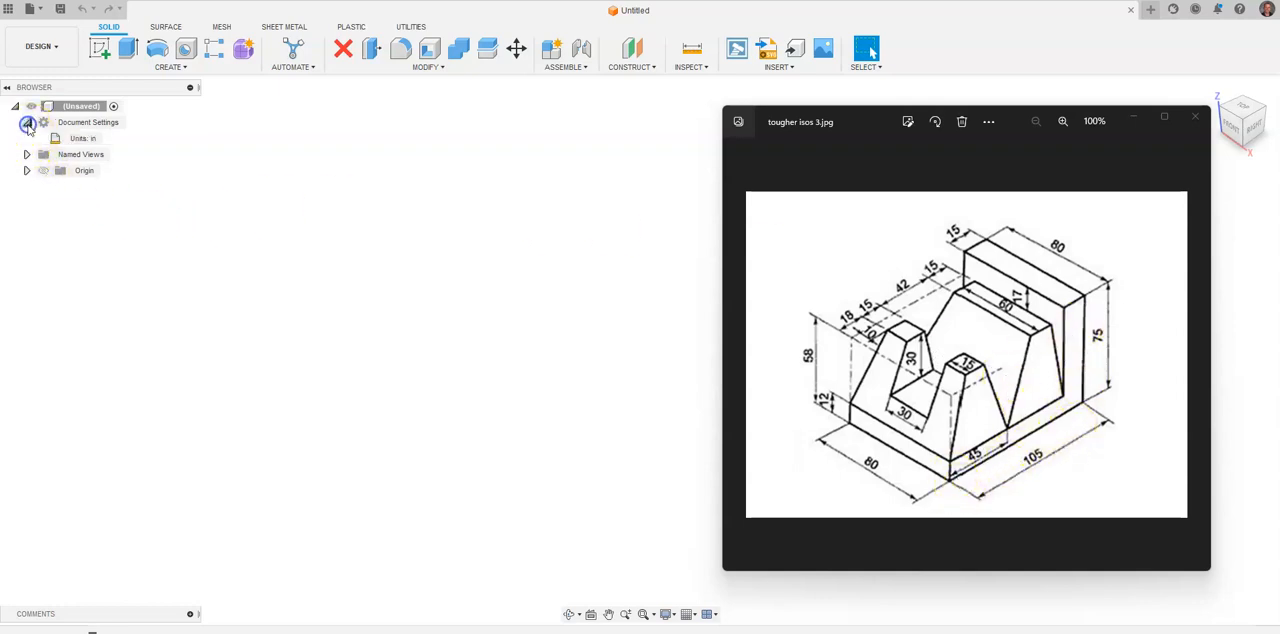
pyautogui.click(112, 138)
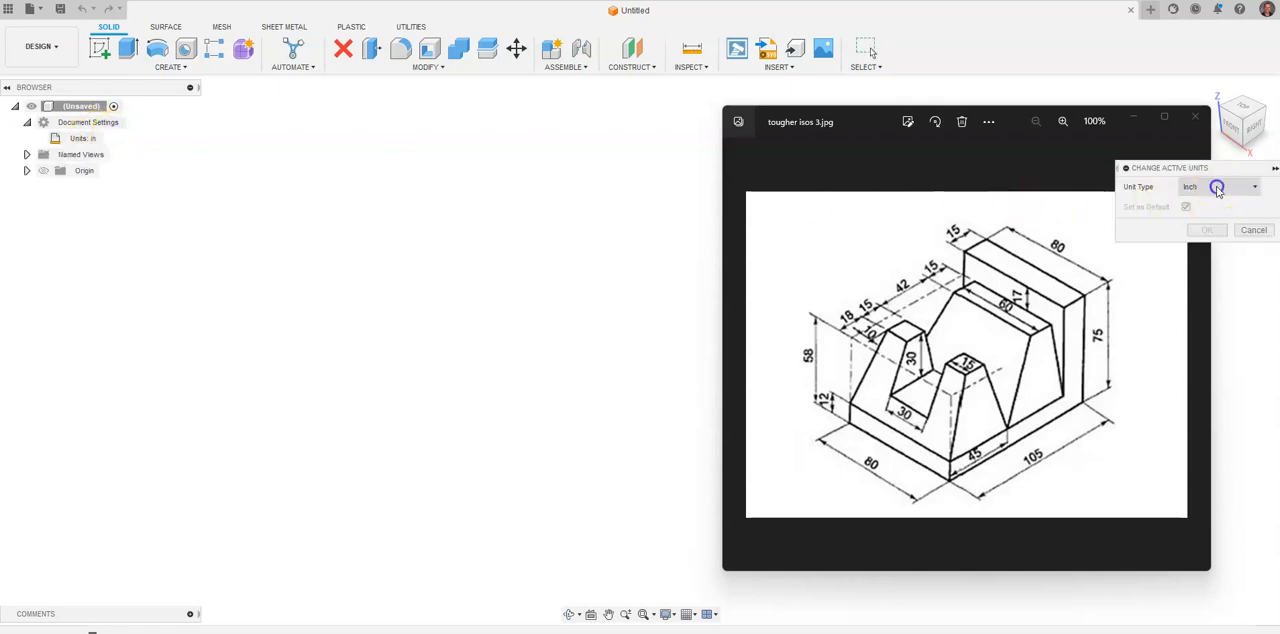
pyautogui.click(1220, 187)
pyautogui.click(1210, 218)
pyautogui.click(1208, 229)
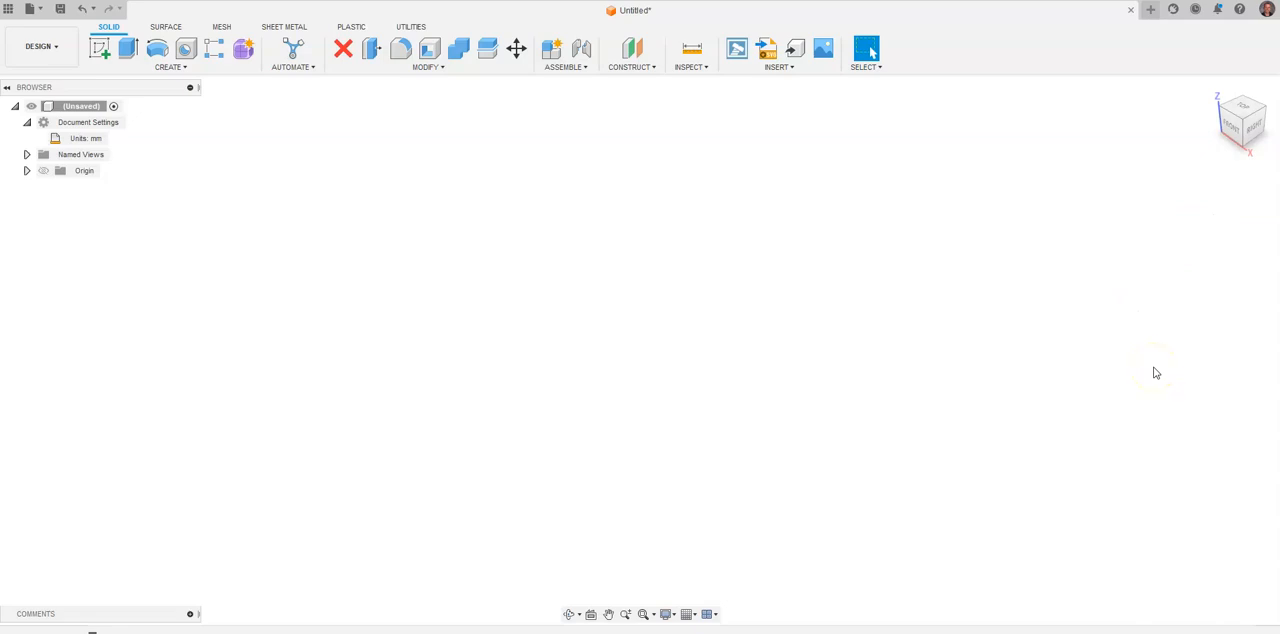
# Start a sketch on the front vertical plane and draw a 105 mm horizontal line from the origin.
pyautogui.hotkey('alt', 'Tab')
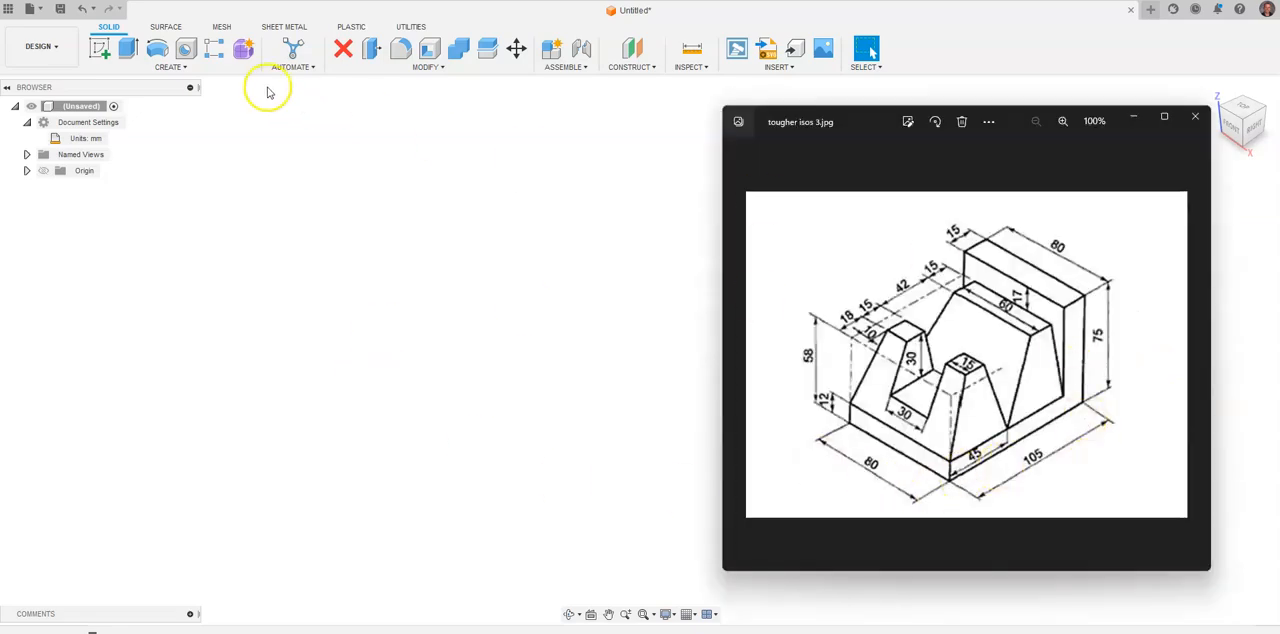
pyautogui.click(100, 48)
pyautogui.click(682, 338)
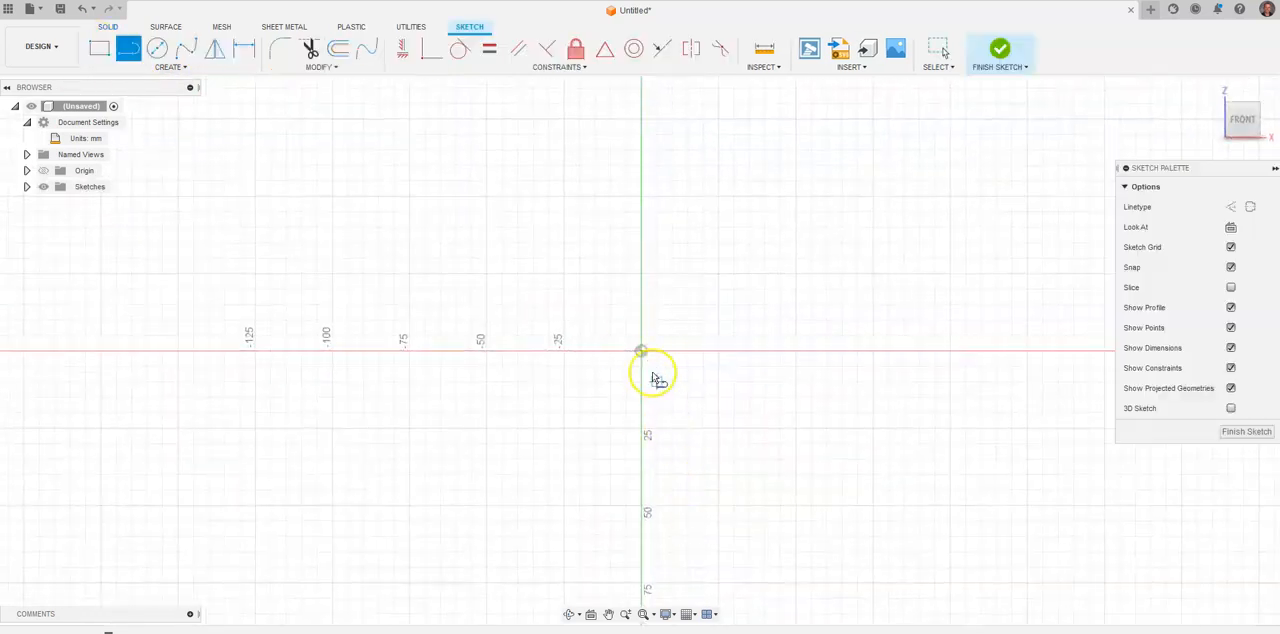
pyautogui.click(641, 351)
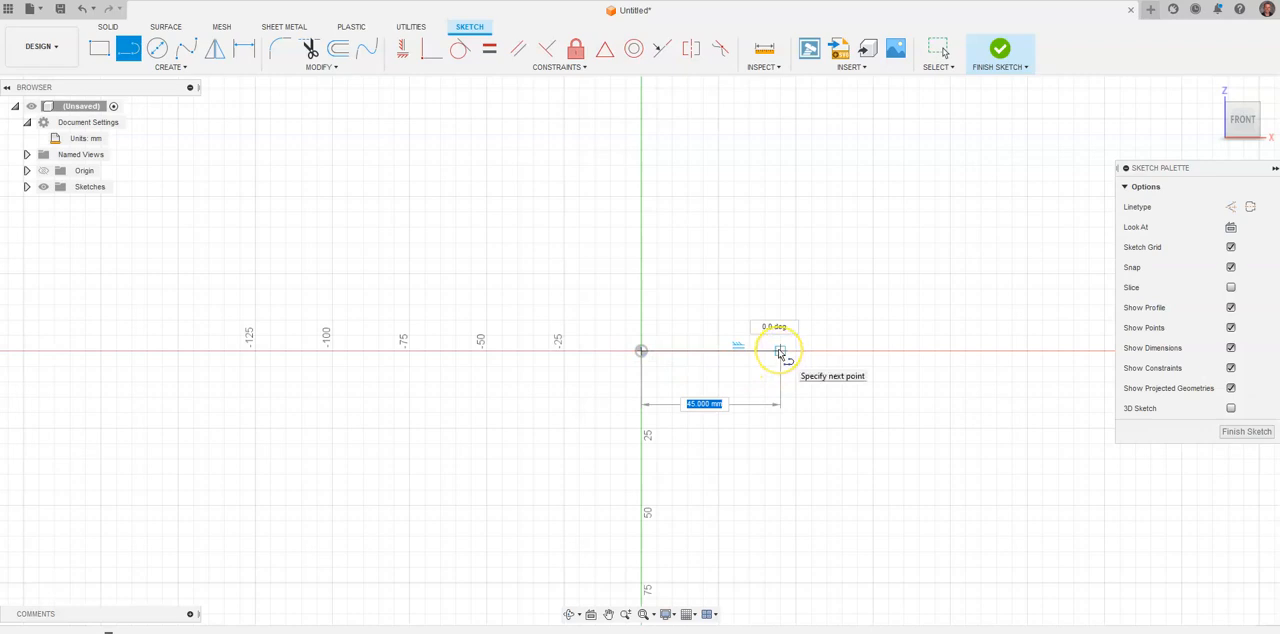
pyautogui.write('105')
pyautogui.press('Return')
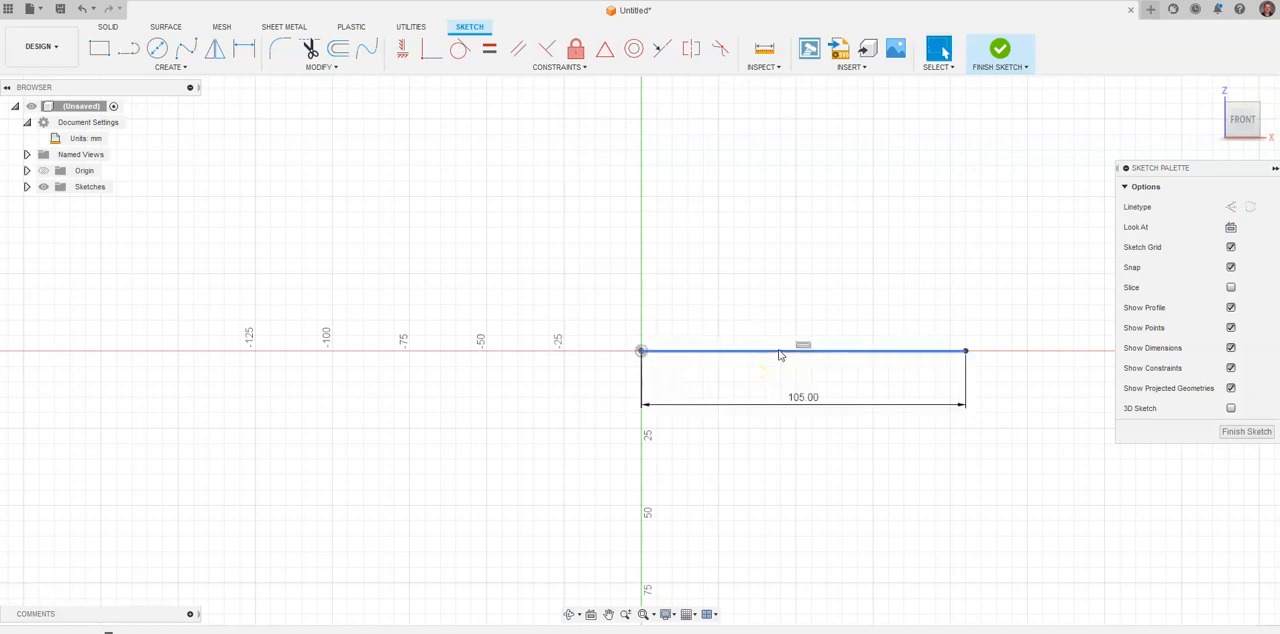
# Draw a 75 mm vertical line upward from the far end of the 105 mm base line.
pyautogui.click(966, 351)
pyautogui.write('7')
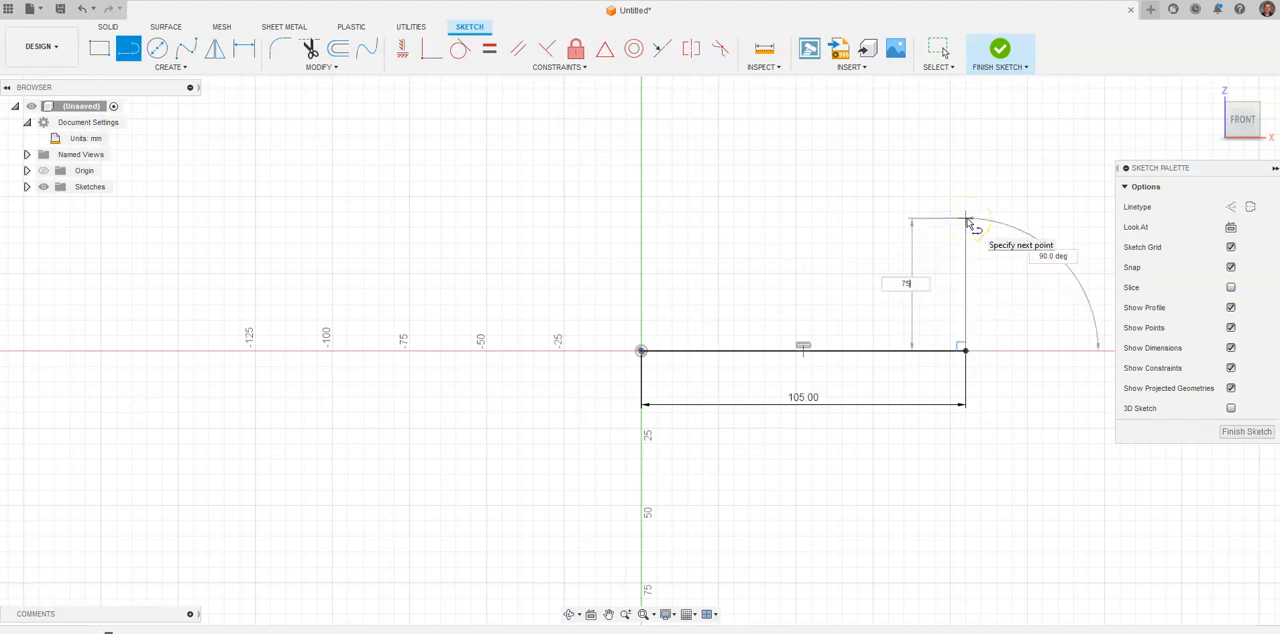
pyautogui.write('5')
pyautogui.press('Return')
pyautogui.press('Escape')
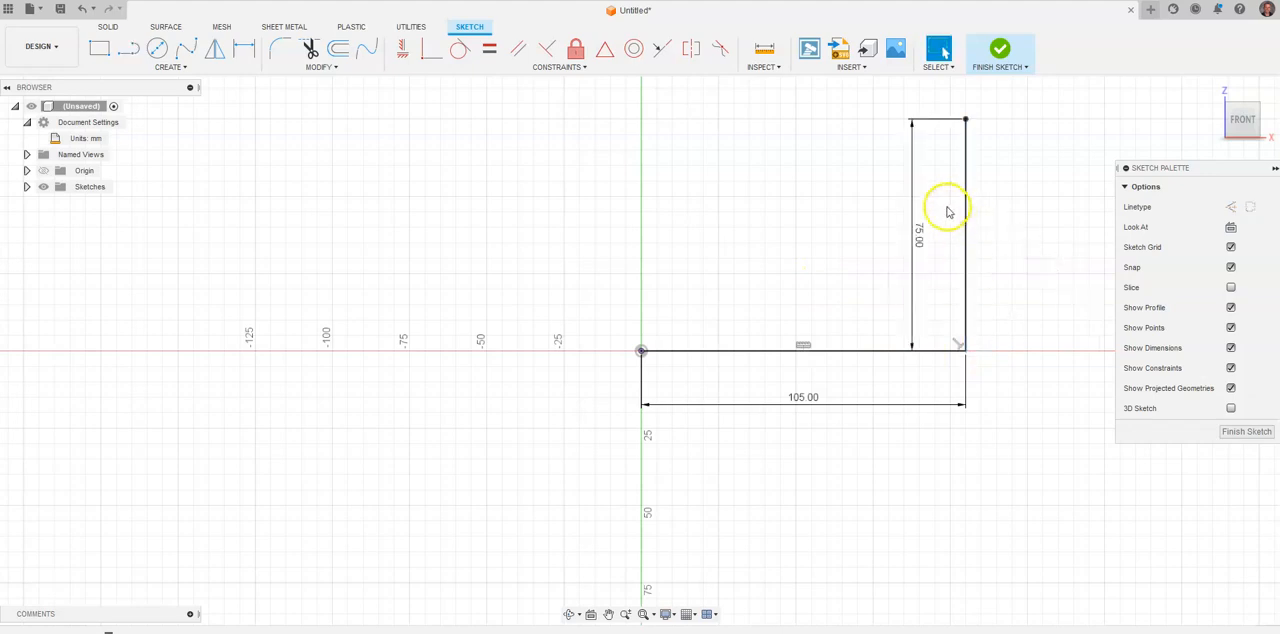
# Draw a 15 mm horizontal line from the top of the 75 mm line back toward the origin side.
pyautogui.hotkey('alt', 'Tab')
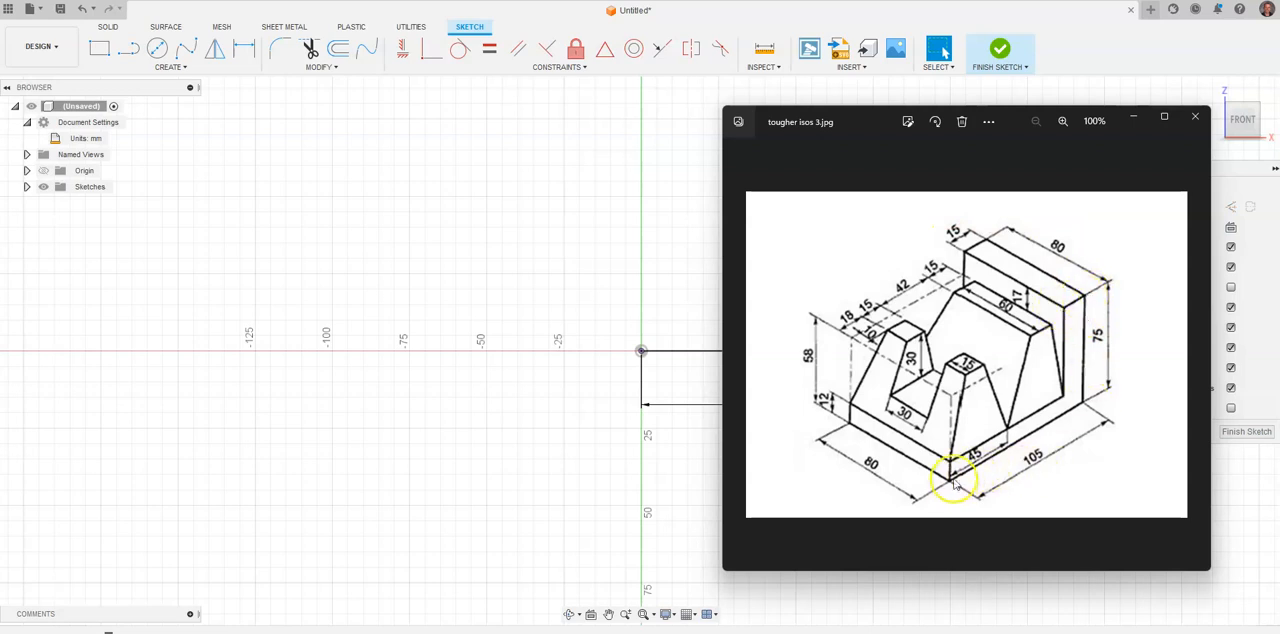
pyautogui.click(128, 48)
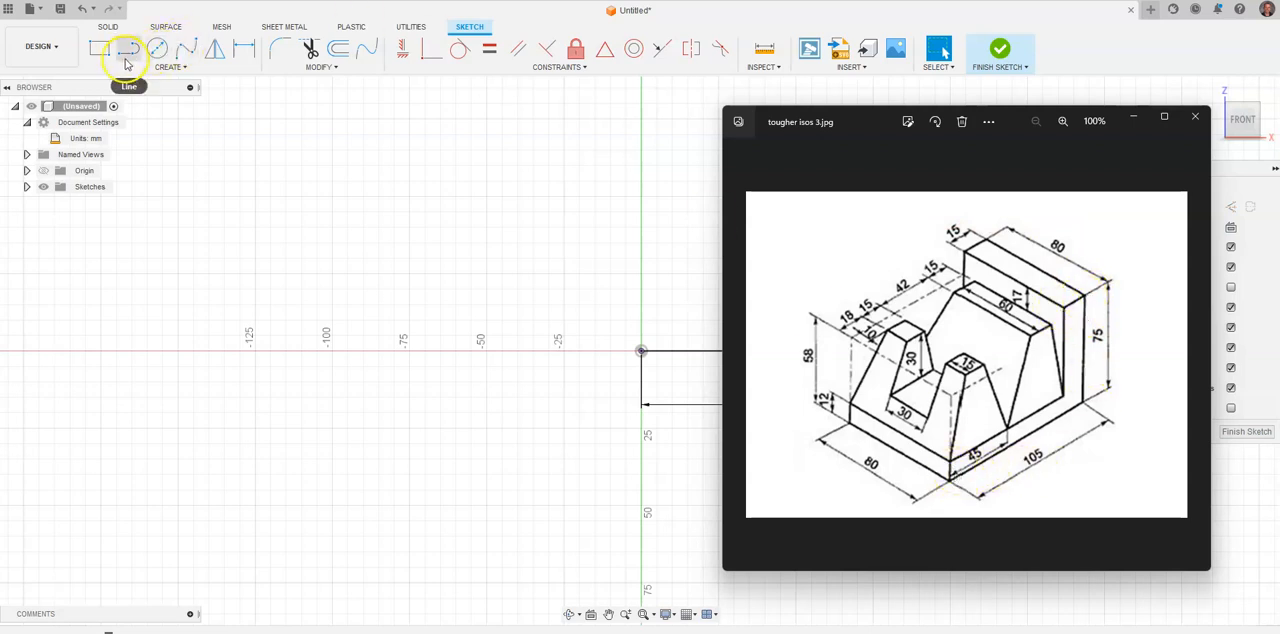
pyautogui.click(966, 121)
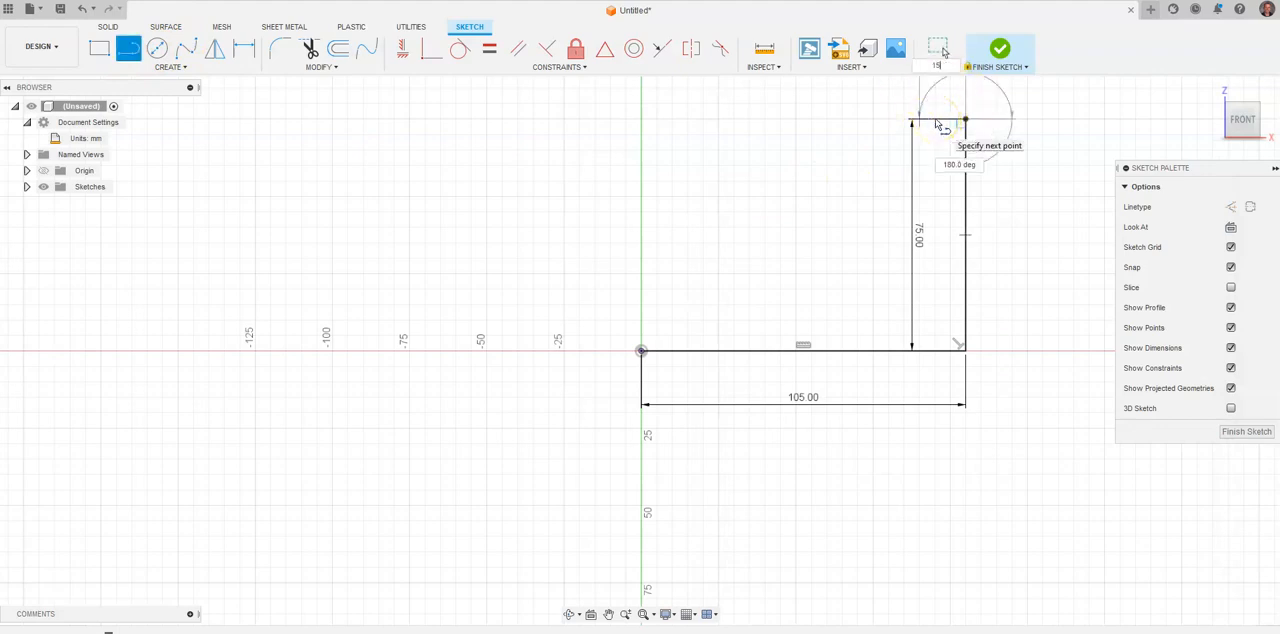
pyautogui.click(937, 122)
pyautogui.press('Escape')
# Draw a 12 mm vertical line upward from the origin.
pyautogui.press('l')
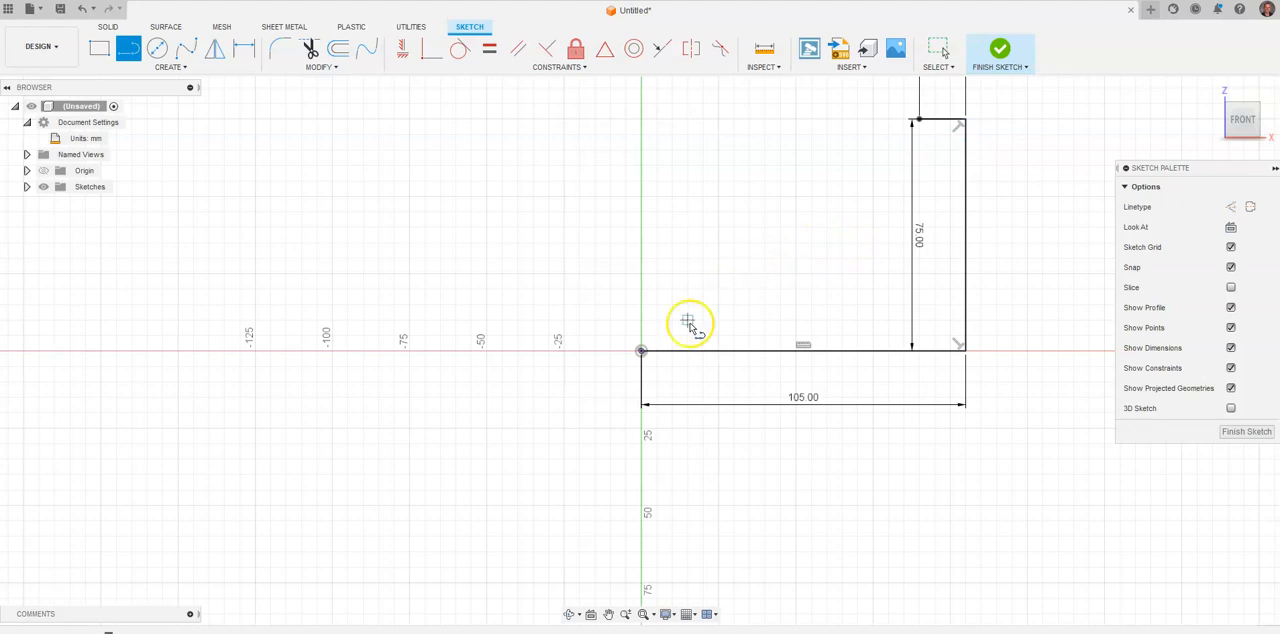
pyautogui.click(641, 350)
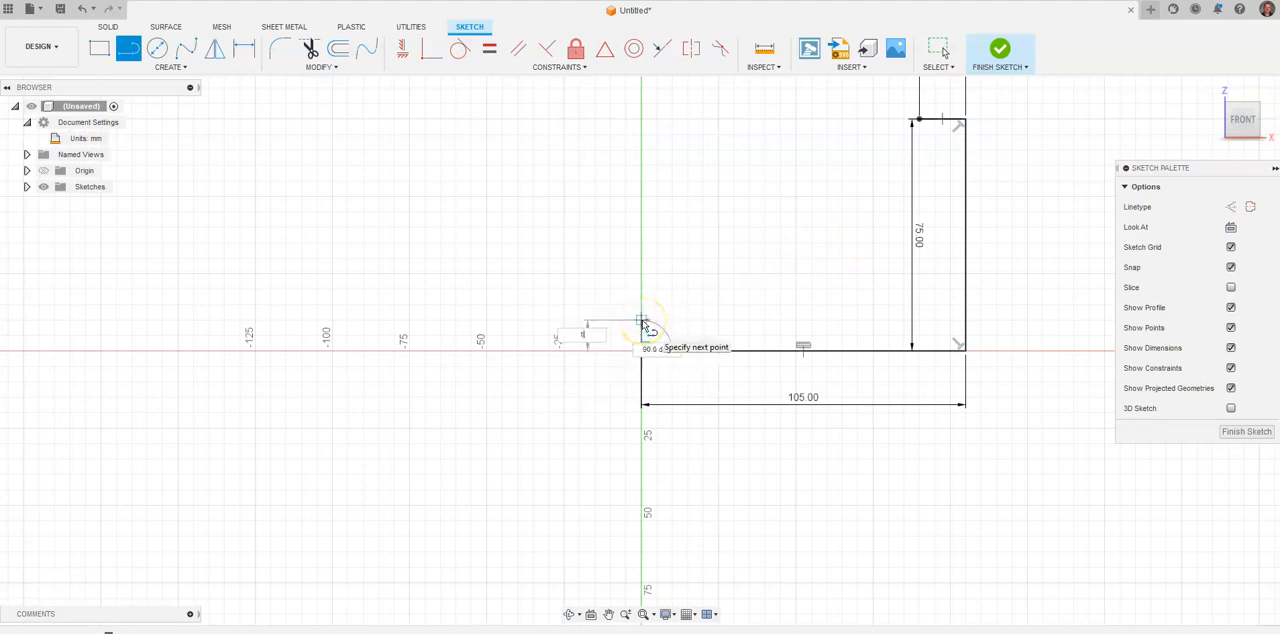
pyautogui.write('12')
pyautogui.press('Return')
pyautogui.press('Escape')
# Close the L-shaped profile with a horizontal line from the 12 mm line and a vertical line up to the 15 mm line, and finish the sketch.
pyautogui.moveTo(894, 254); pyautogui.dragTo(721, 251, button='middle')
pyautogui.hotkey('alt', 'Tab')
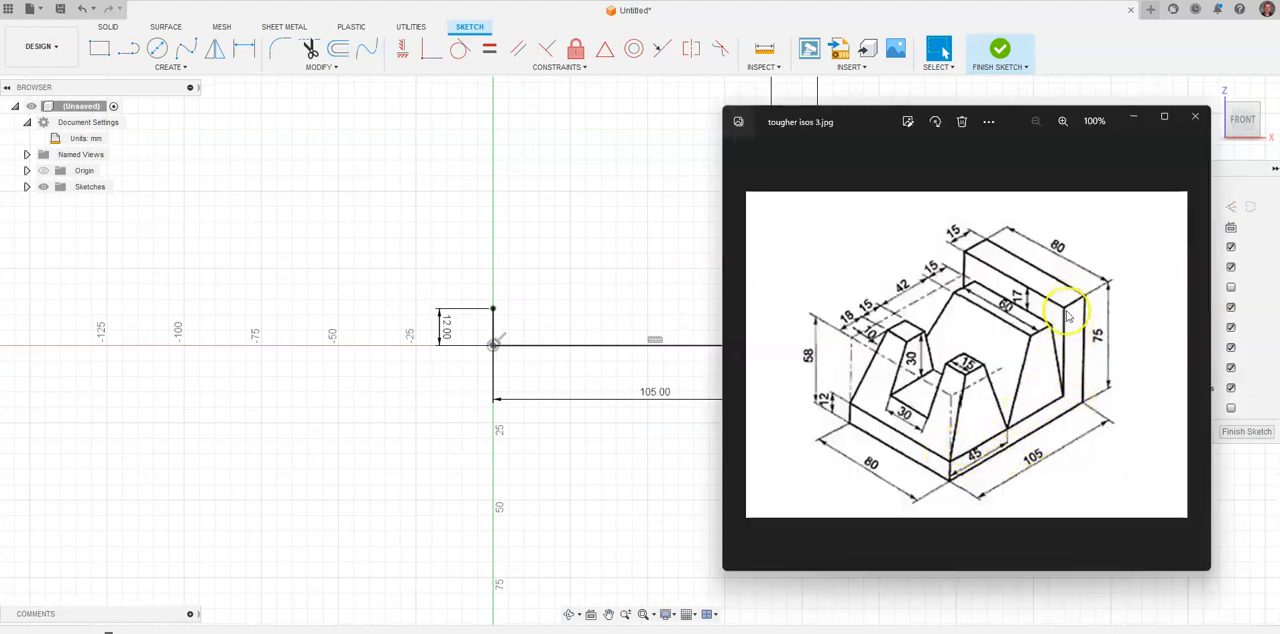
pyautogui.click(128, 48)
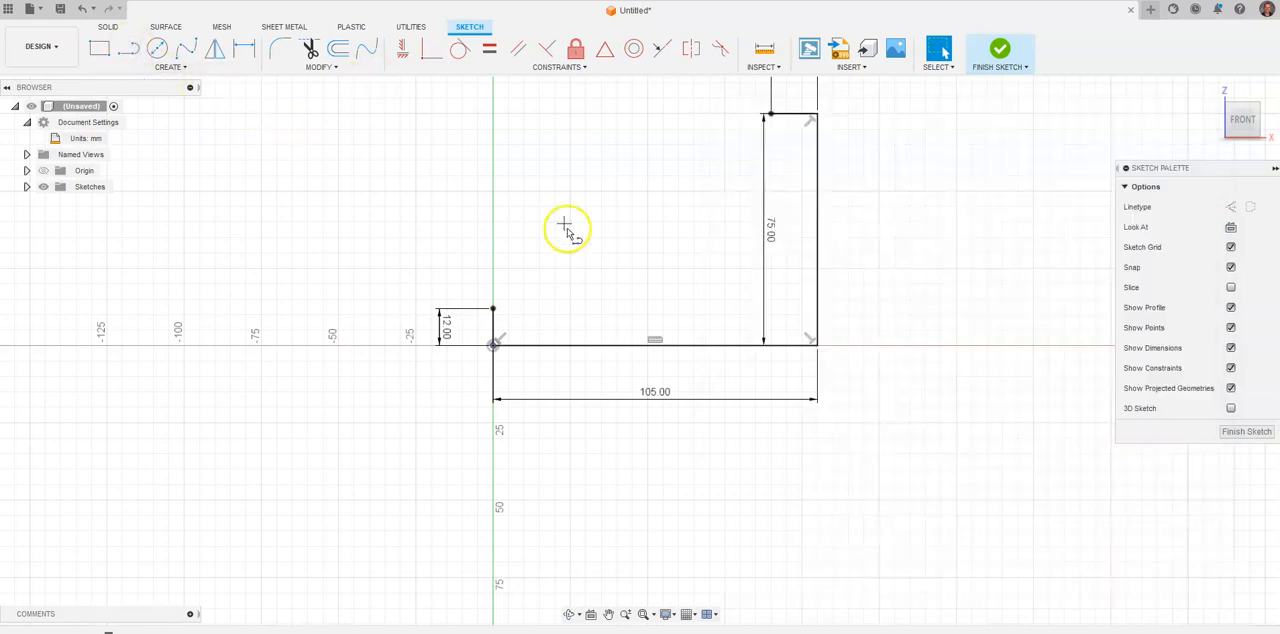
pyautogui.click(494, 310)
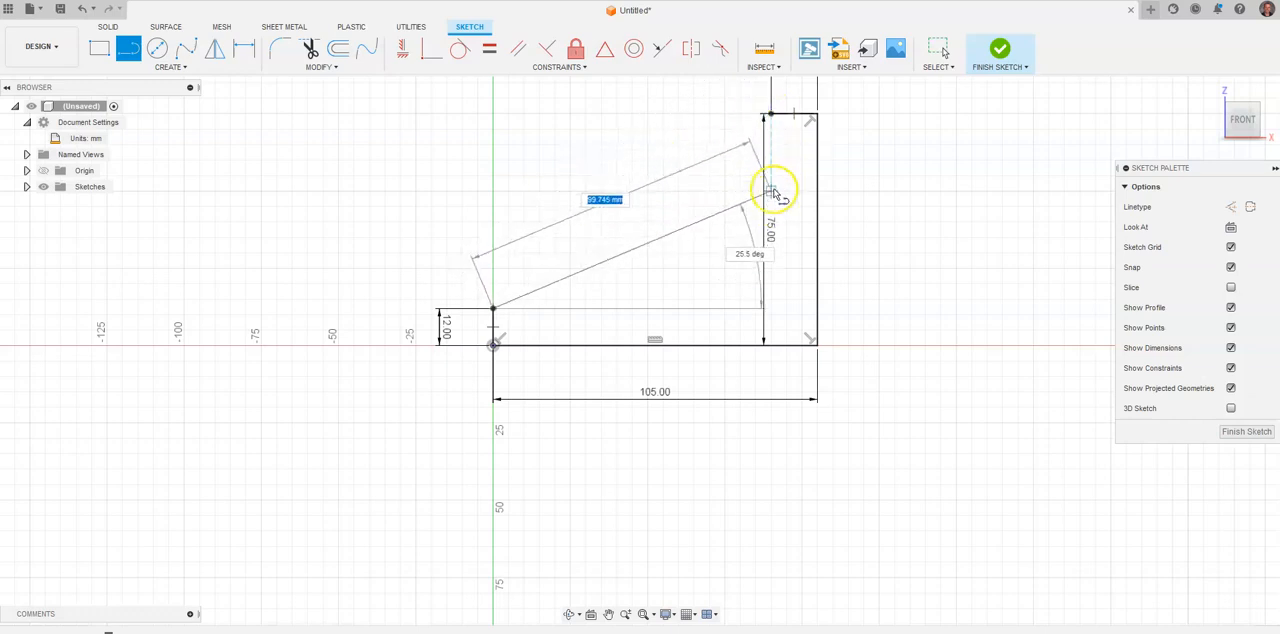
pyautogui.click(769, 310)
pyautogui.moveTo(769, 310)
pyautogui.mouseDown()
pyautogui.moveTo(794, 277)
pyautogui.moveTo(787, 137)
pyautogui.moveTo(771, 114)
pyautogui.mouseUp()
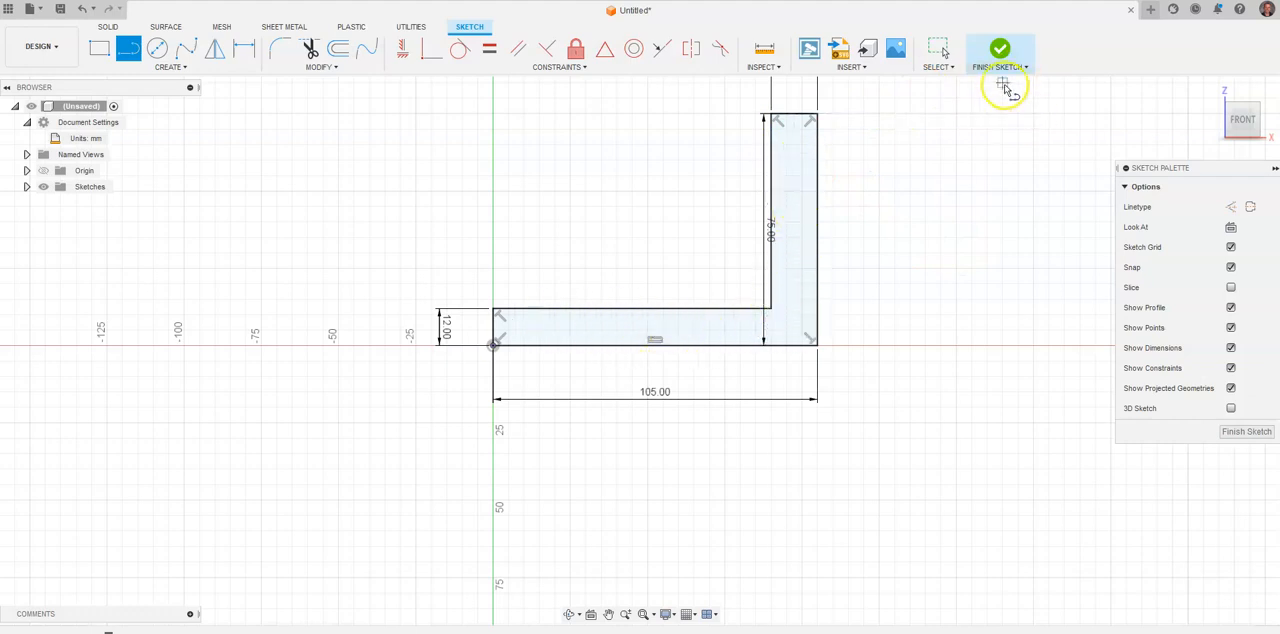
pyautogui.click(1000, 50)
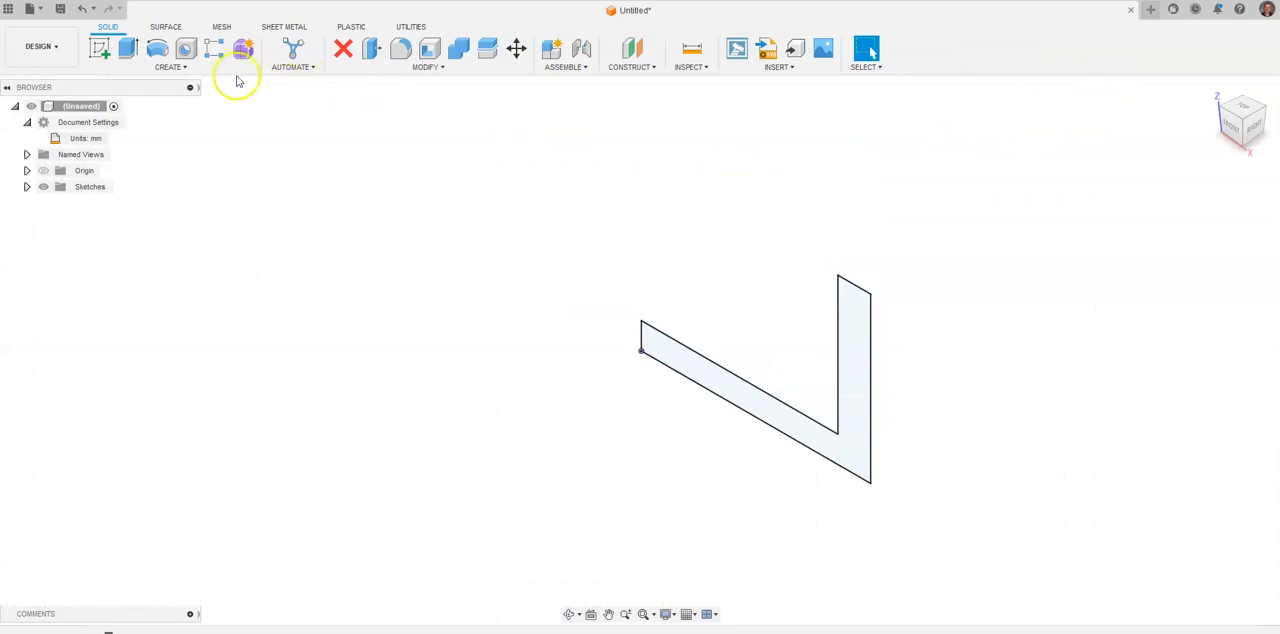
# Extrude the L-shaped profile 80 mm as a new body.
pyautogui.click(128, 48)
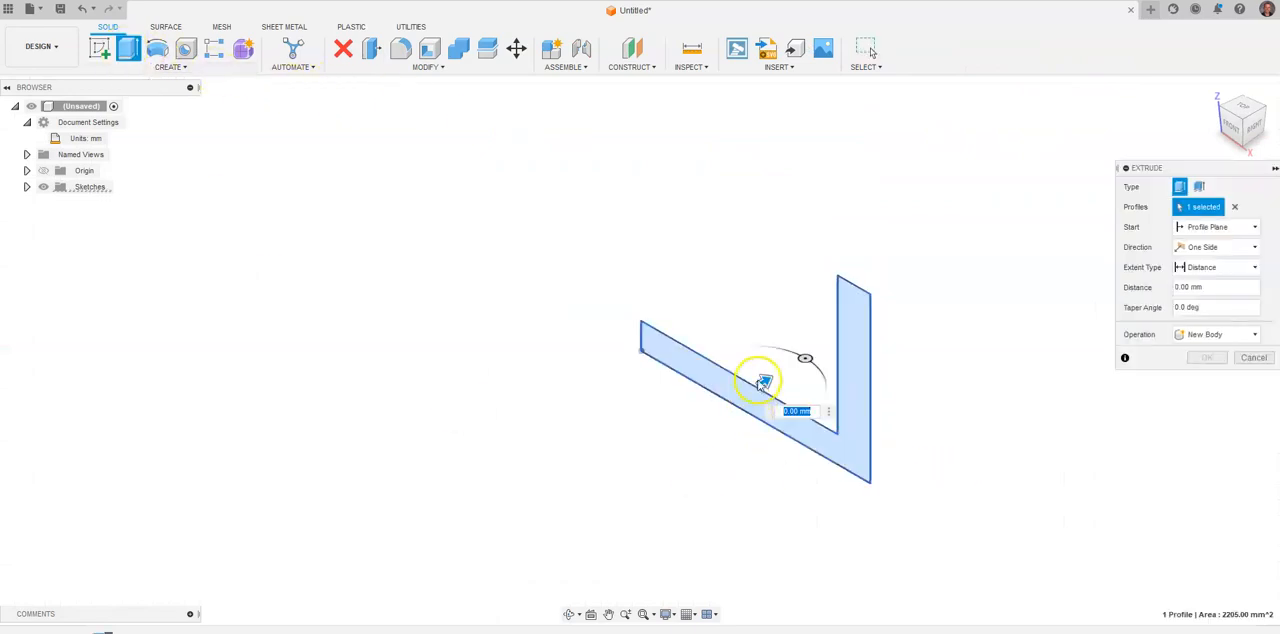
pyautogui.moveTo(763, 383); pyautogui.dragTo(860, 322)
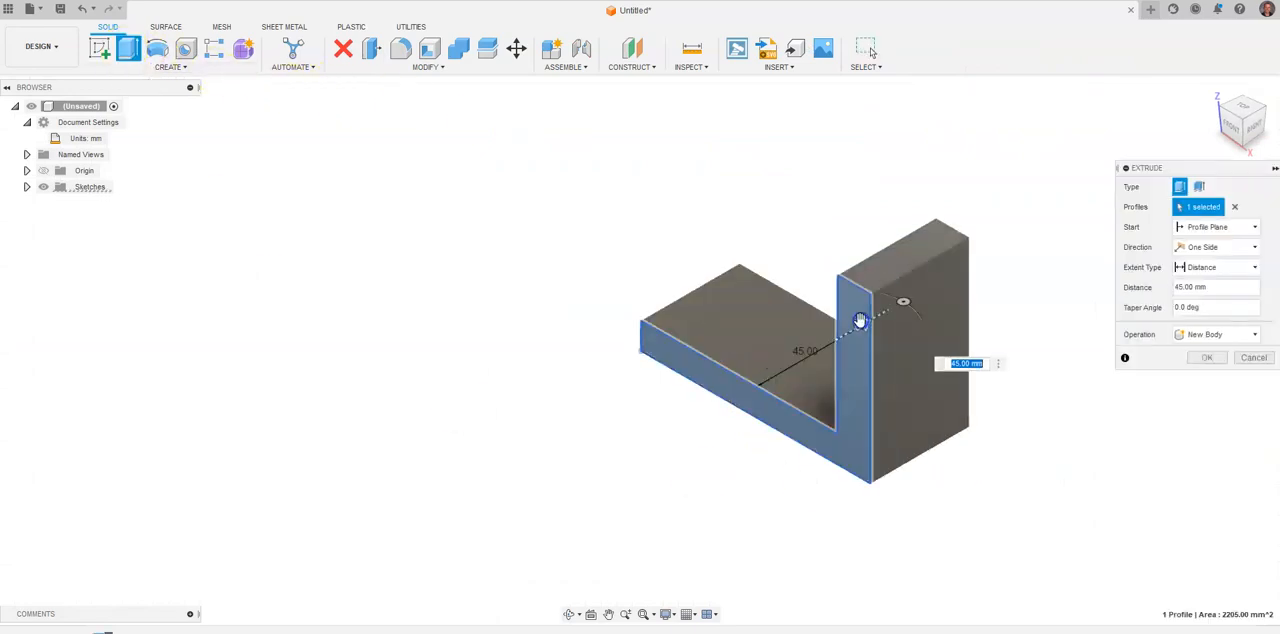
pyautogui.hotkey('alt', 'Tab')
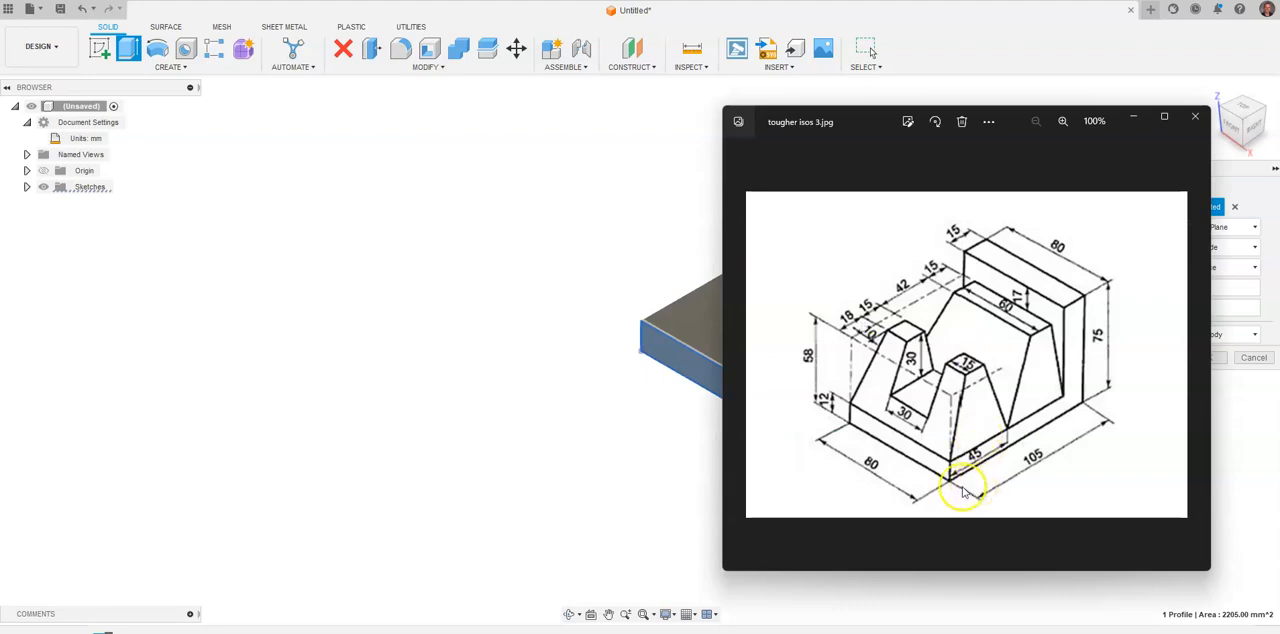
pyautogui.hotkey('alt', 'Tab')
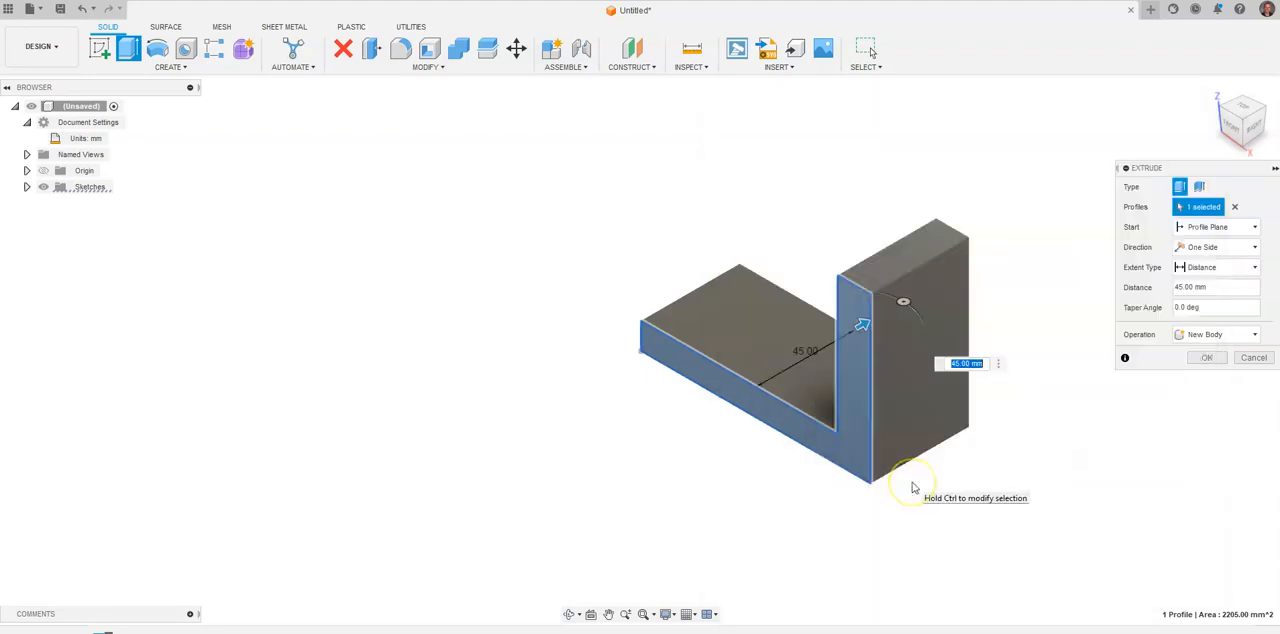
pyautogui.write('80')
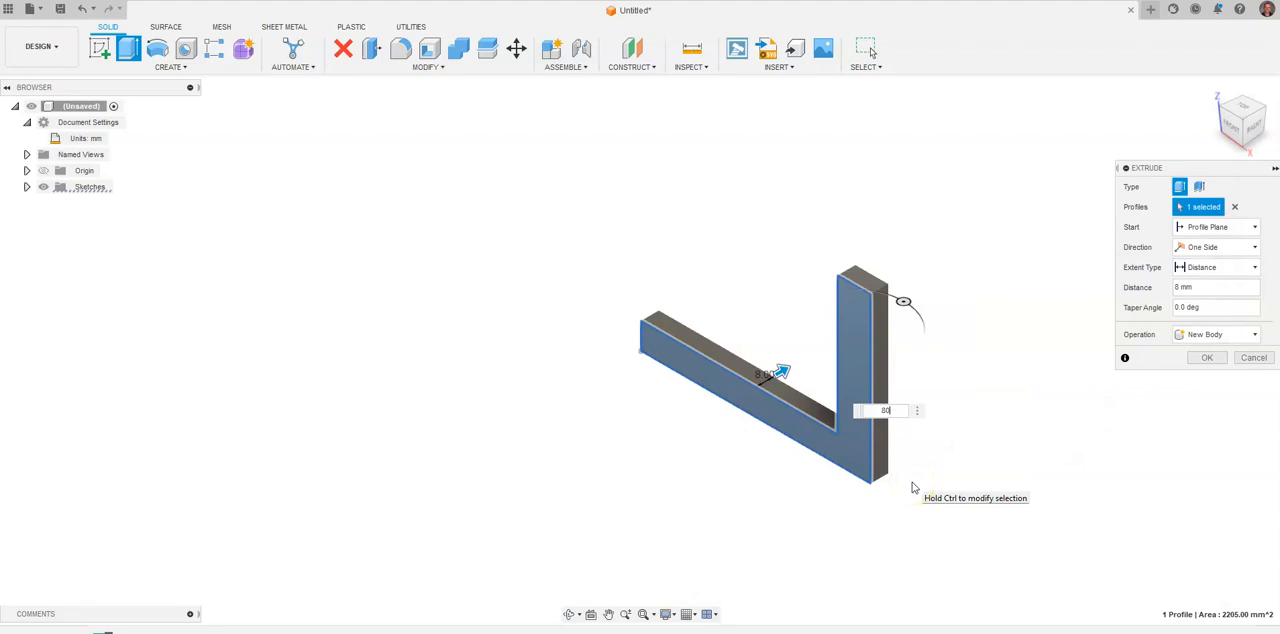
pyautogui.press('Return')
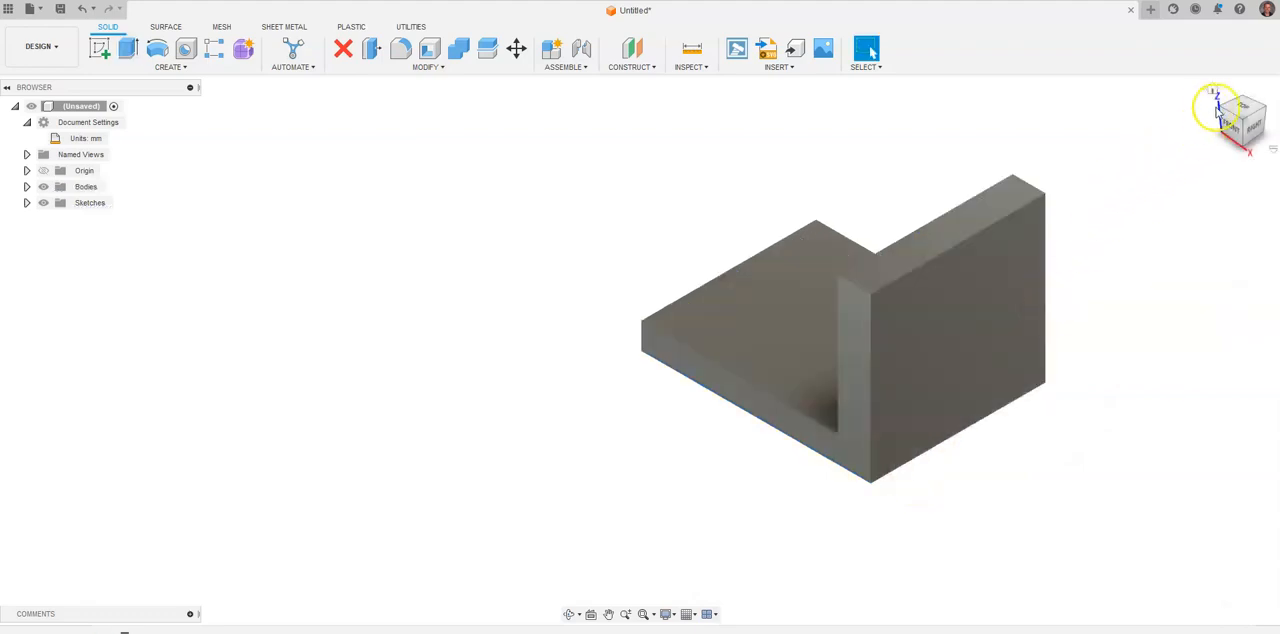
# Rotate the model to match the reference drawing's isometric view and set that view as home with fixed distance.
pyautogui.moveTo(1220, 108); pyautogui.dragTo(776, 456)
pyautogui.hotkey('alt', 'Tab')
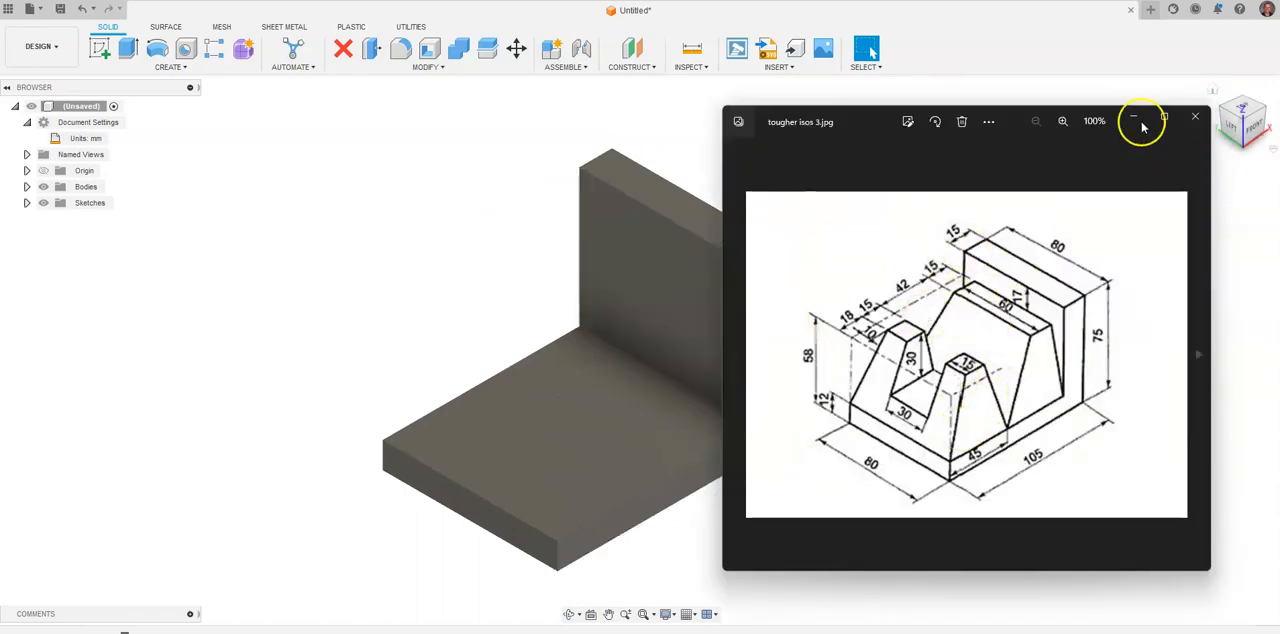
pyautogui.rightClick(1243, 117)
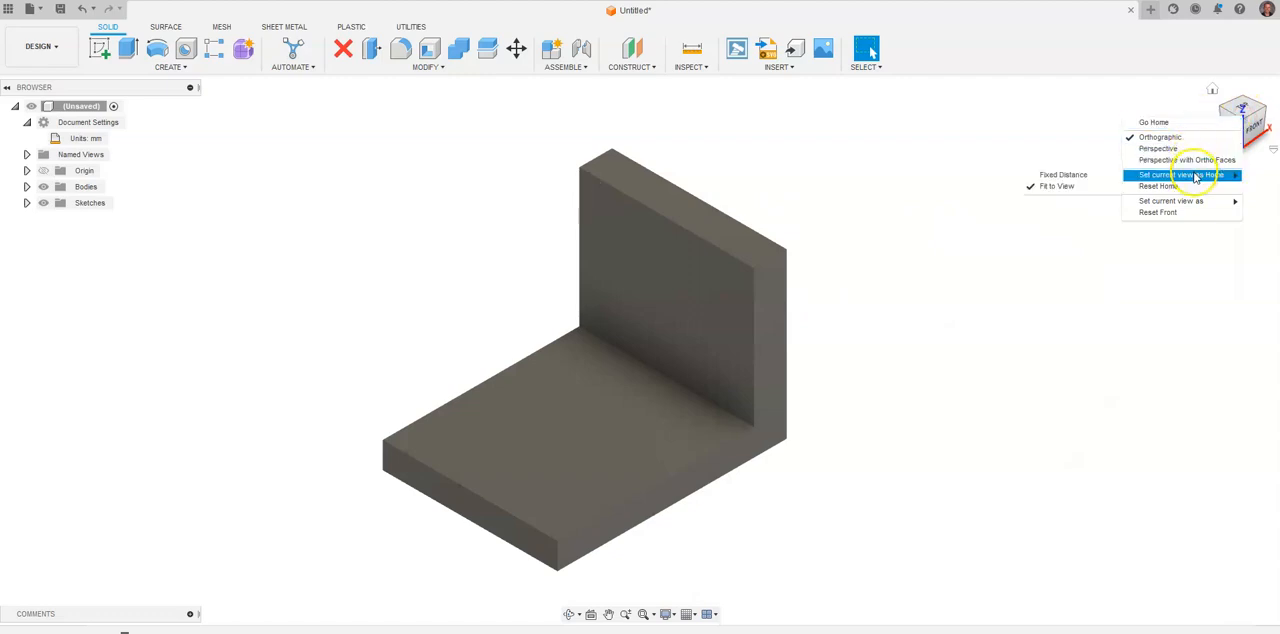
pyautogui.click(1088, 175)
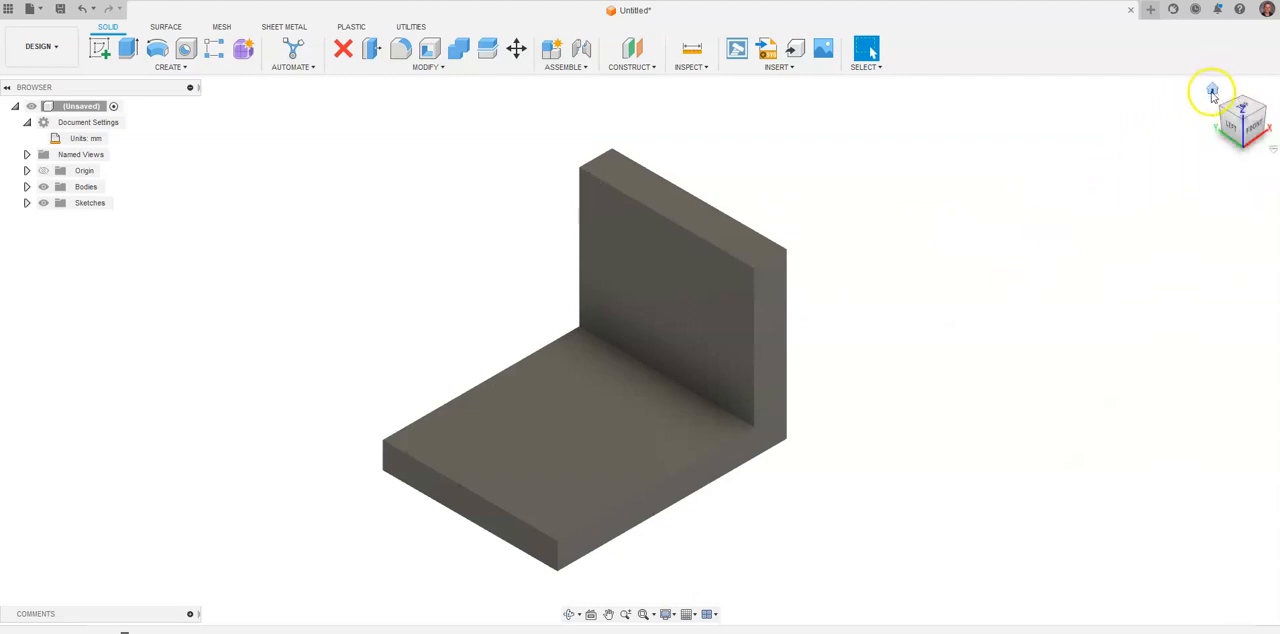
pyautogui.click(1214, 93)
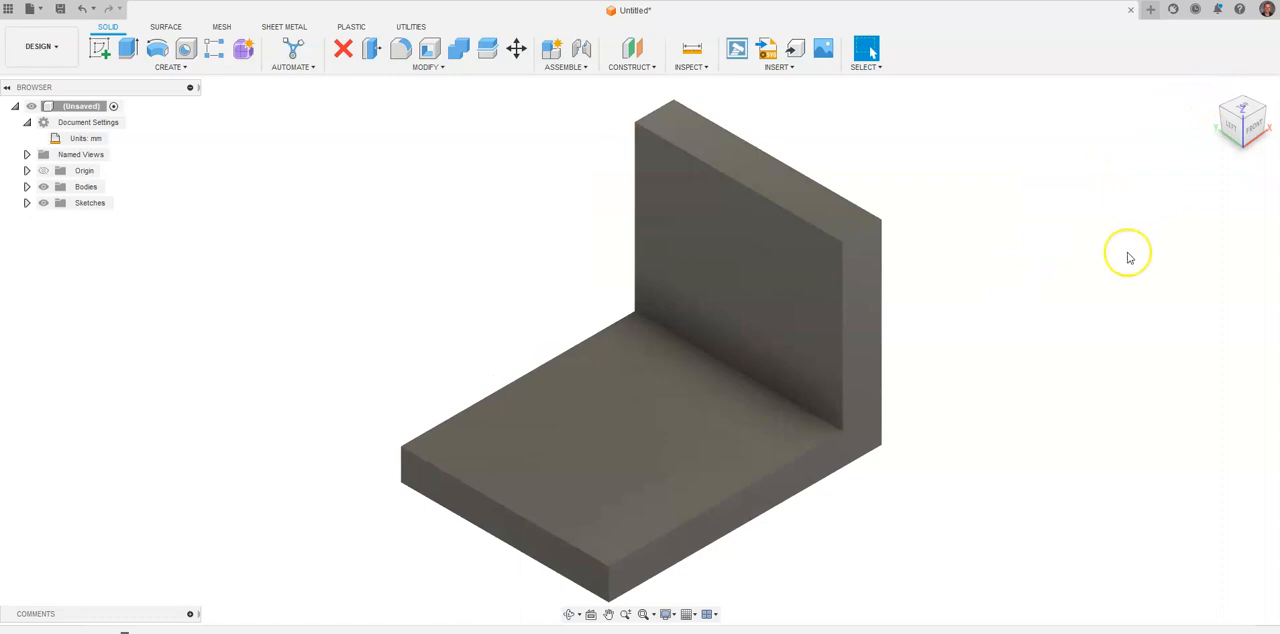
# Sketch a 45 mm wide rectangle from the origin on the base's top face, spanning its full 80 mm depth, and return to the home view.
pyautogui.hotkey('alt', 'Tab')
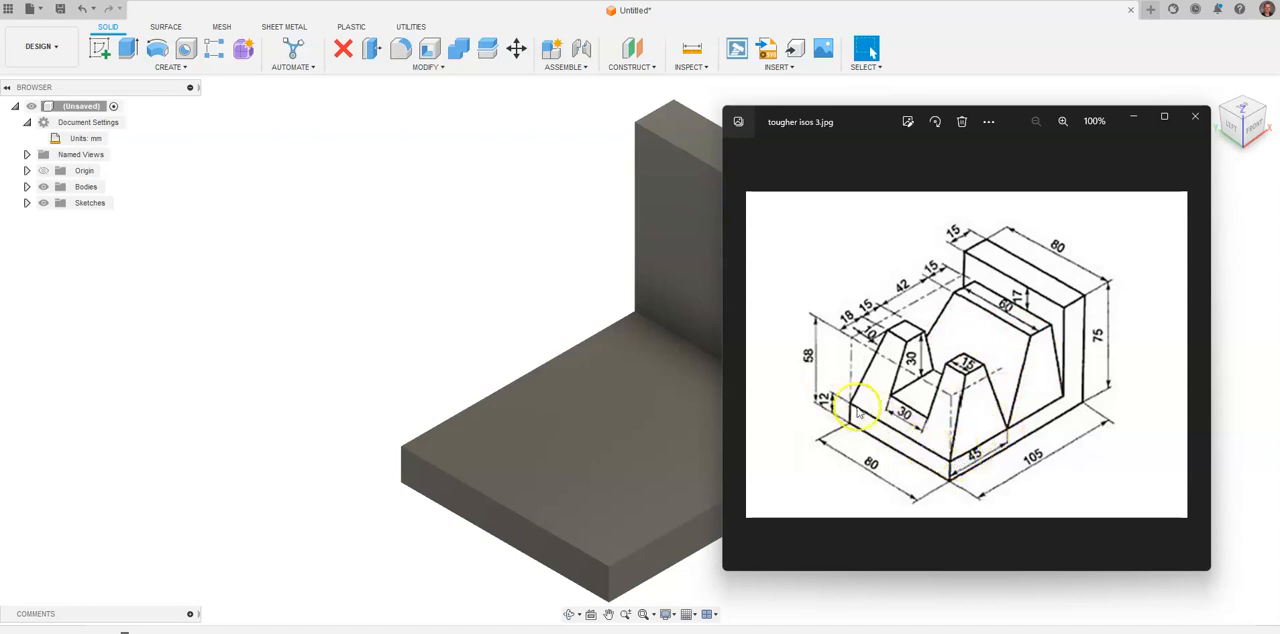
pyautogui.click(99, 48)
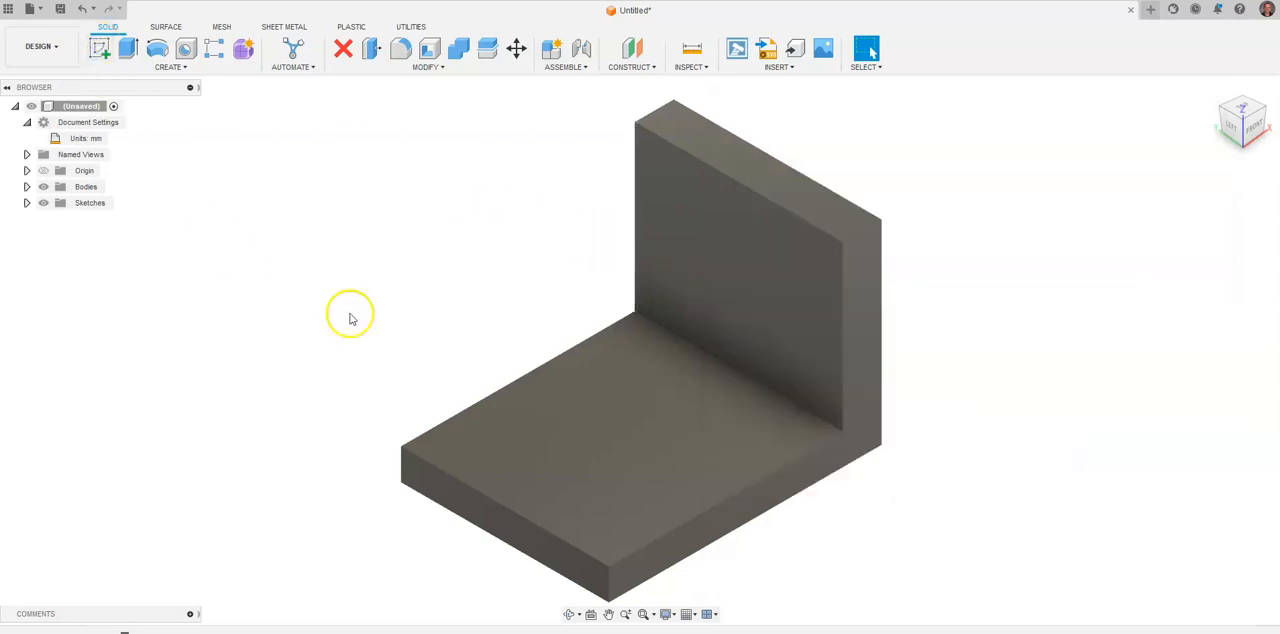
pyautogui.click(533, 436)
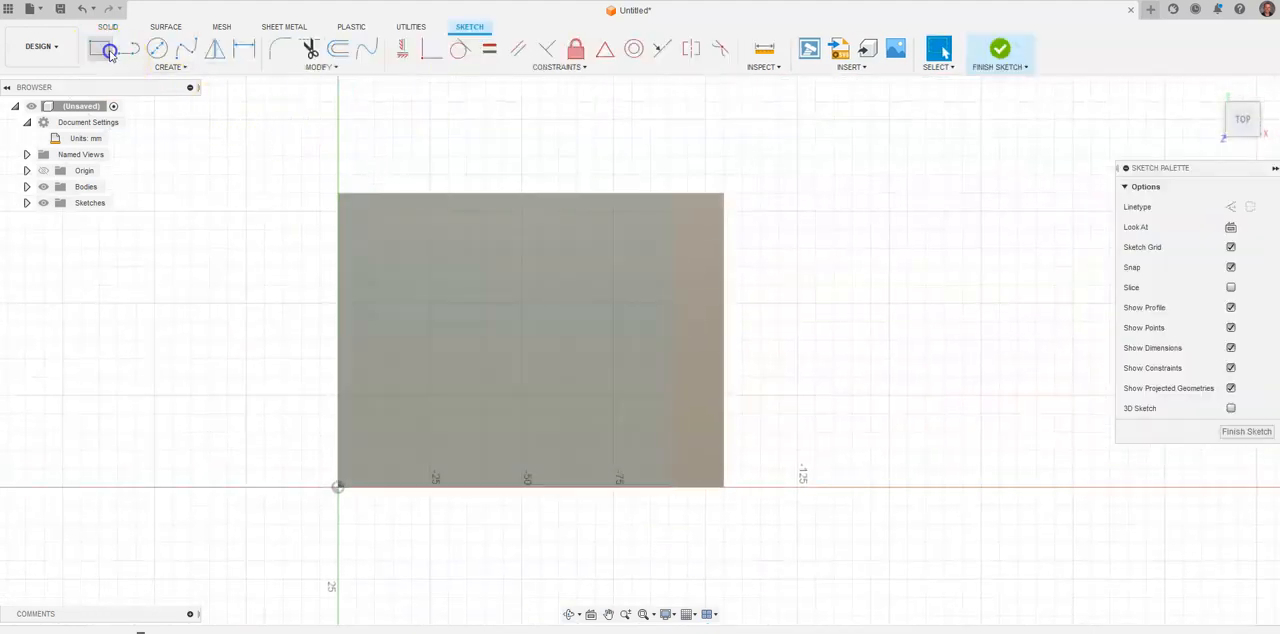
pyautogui.click(99, 48)
pyautogui.click(340, 488)
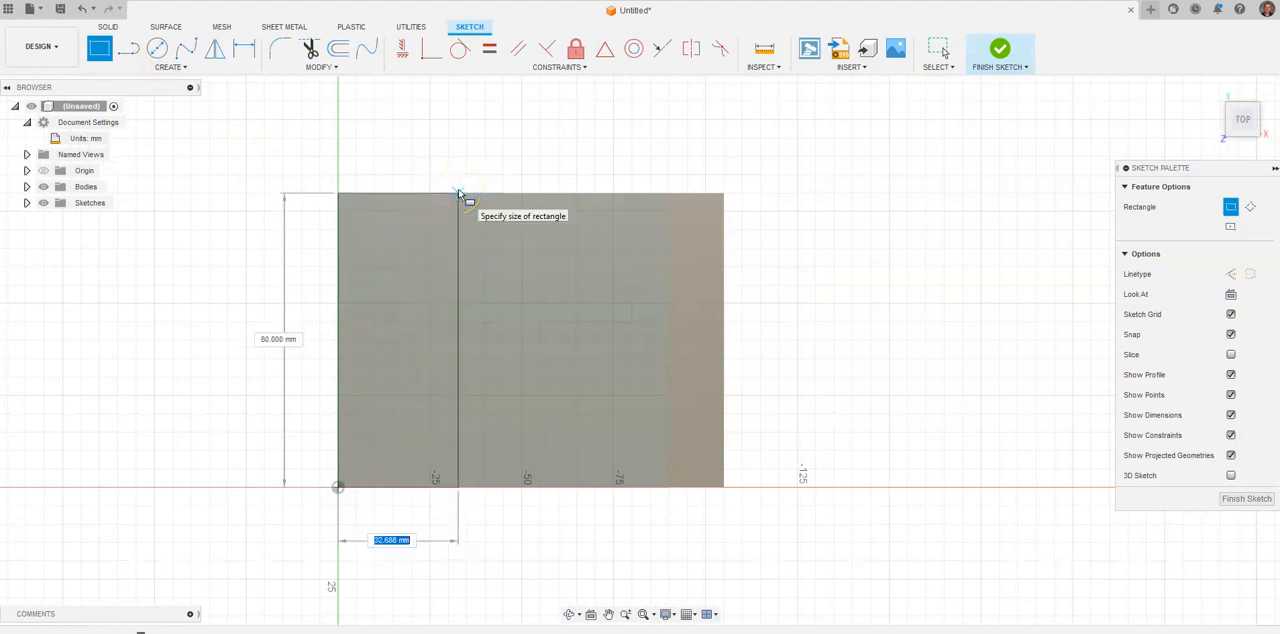
pyautogui.press('Tab')
pyautogui.press('Return')
pyautogui.press('Escape')
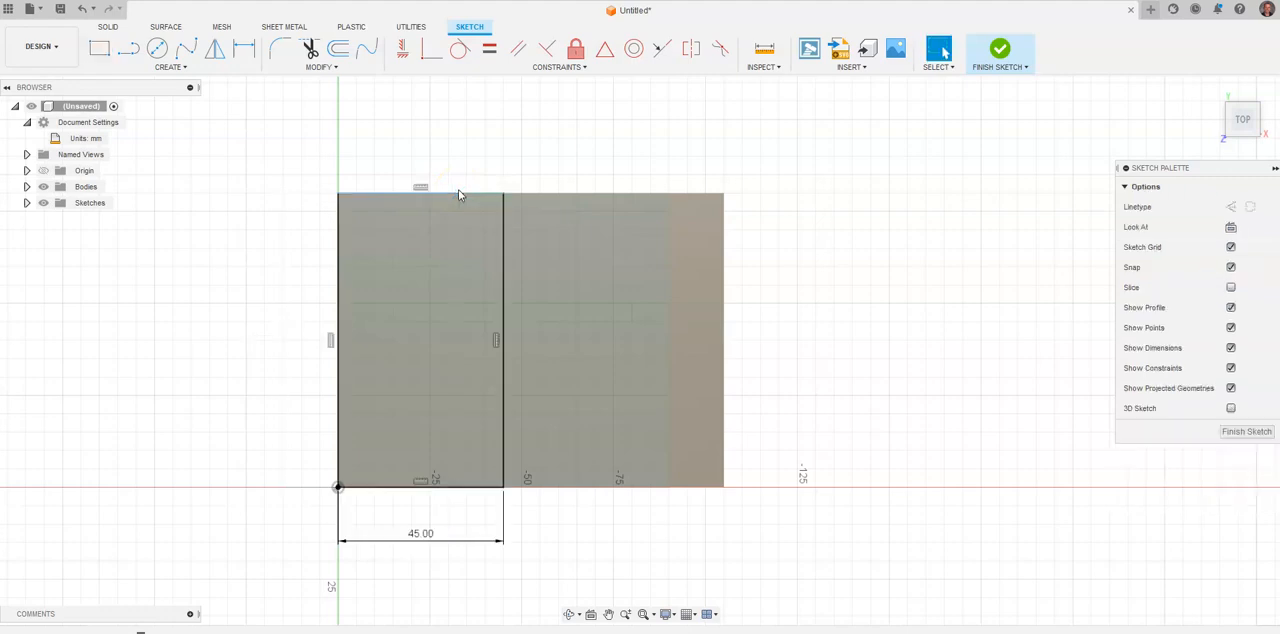
pyautogui.click(1211, 96)
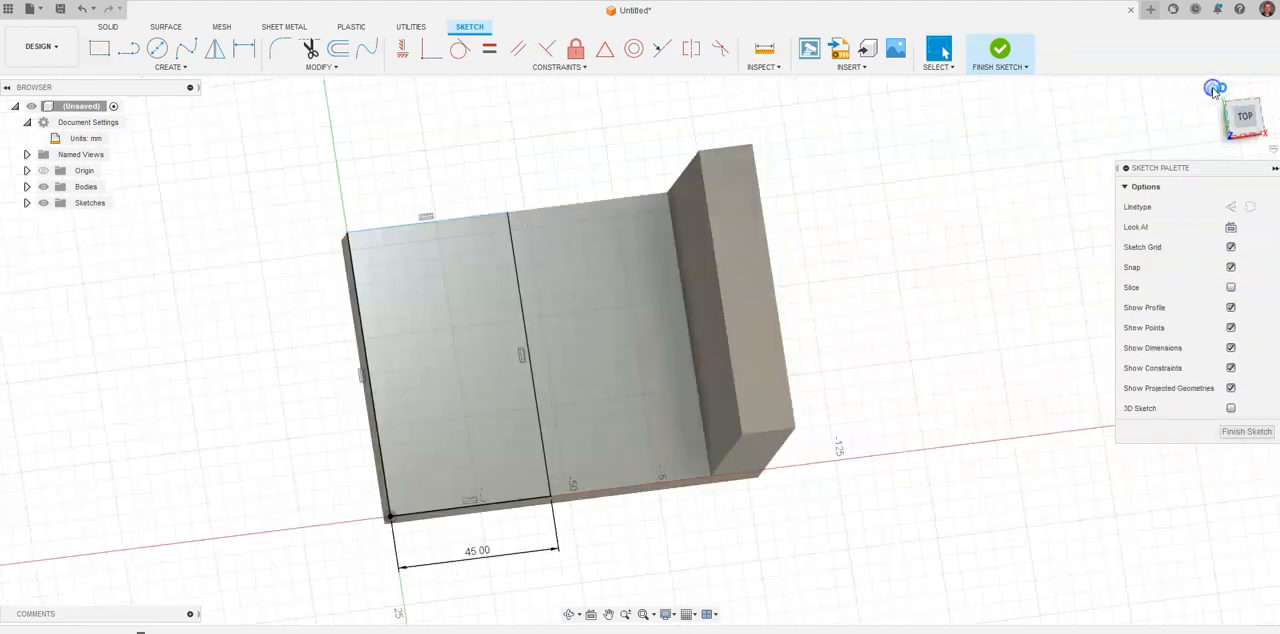
# Project the three edges of the base's top face around the area beside the 45 mm rectangle into the sketch and finish the sketch.
pyautogui.press('p')
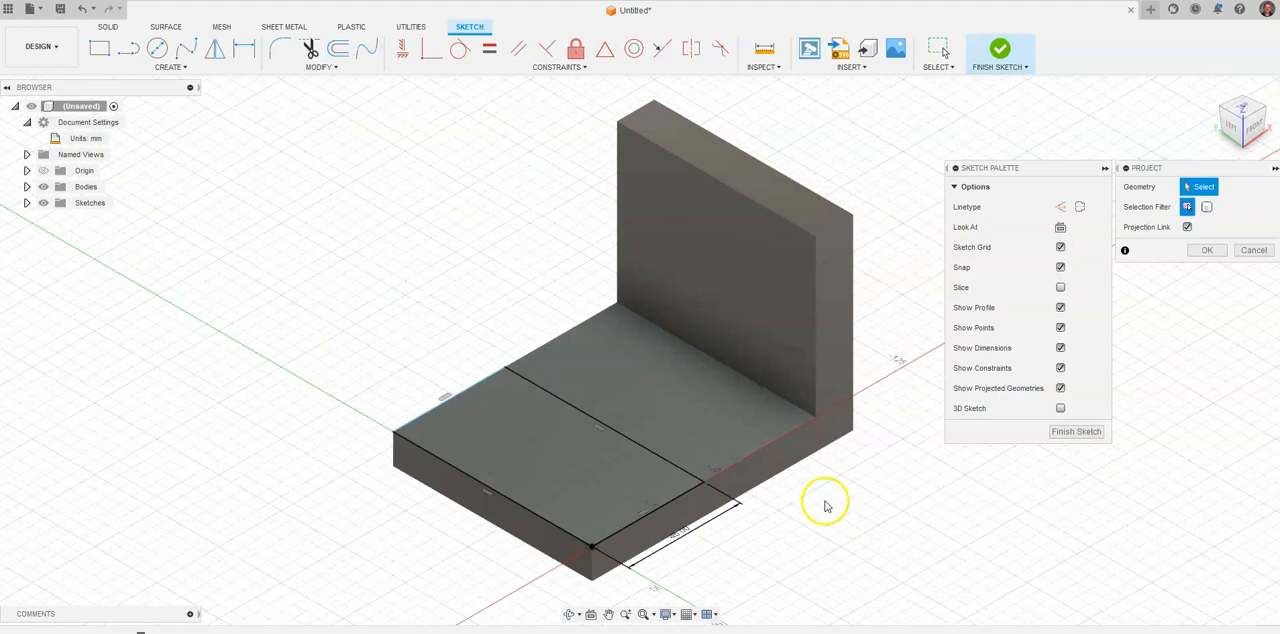
pyautogui.click(747, 375)
pyautogui.click(781, 439)
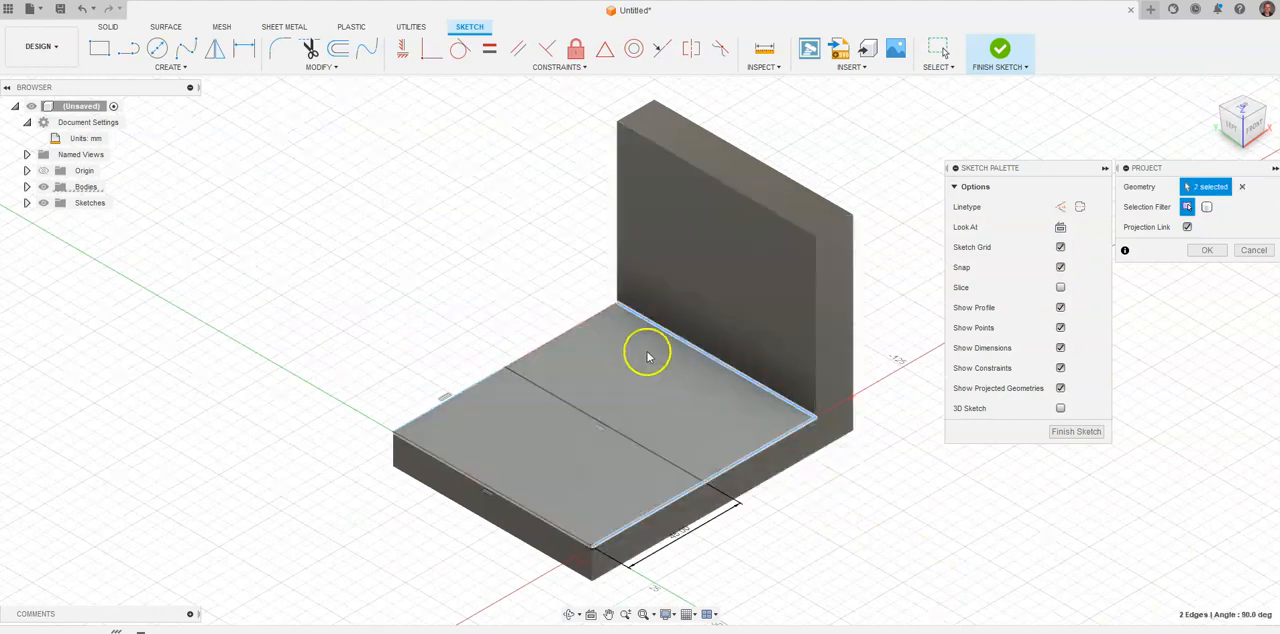
pyautogui.click(572, 335)
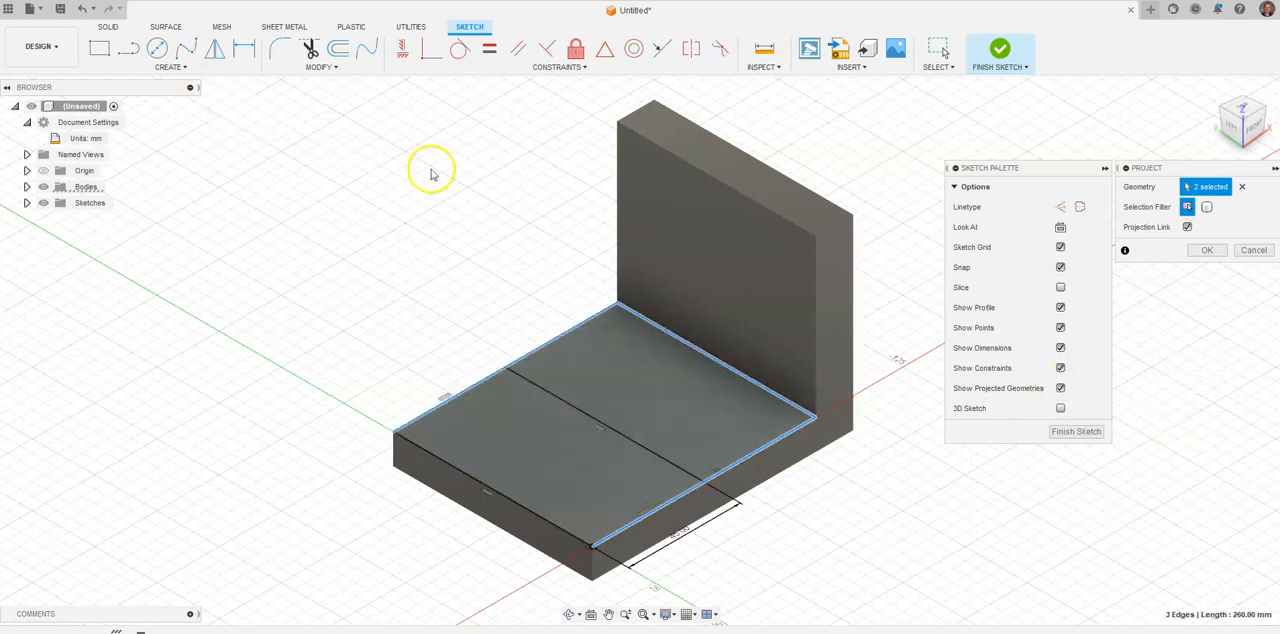
pyautogui.click(1220, 254)
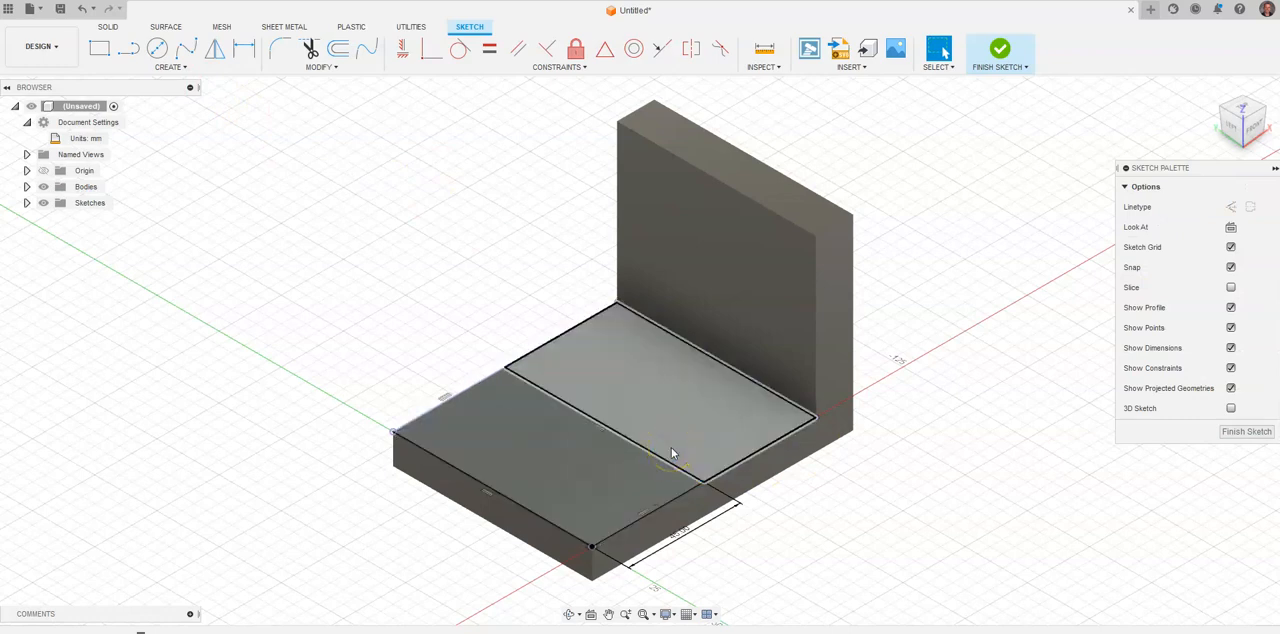
pyautogui.hotkey('alt', 'Tab')
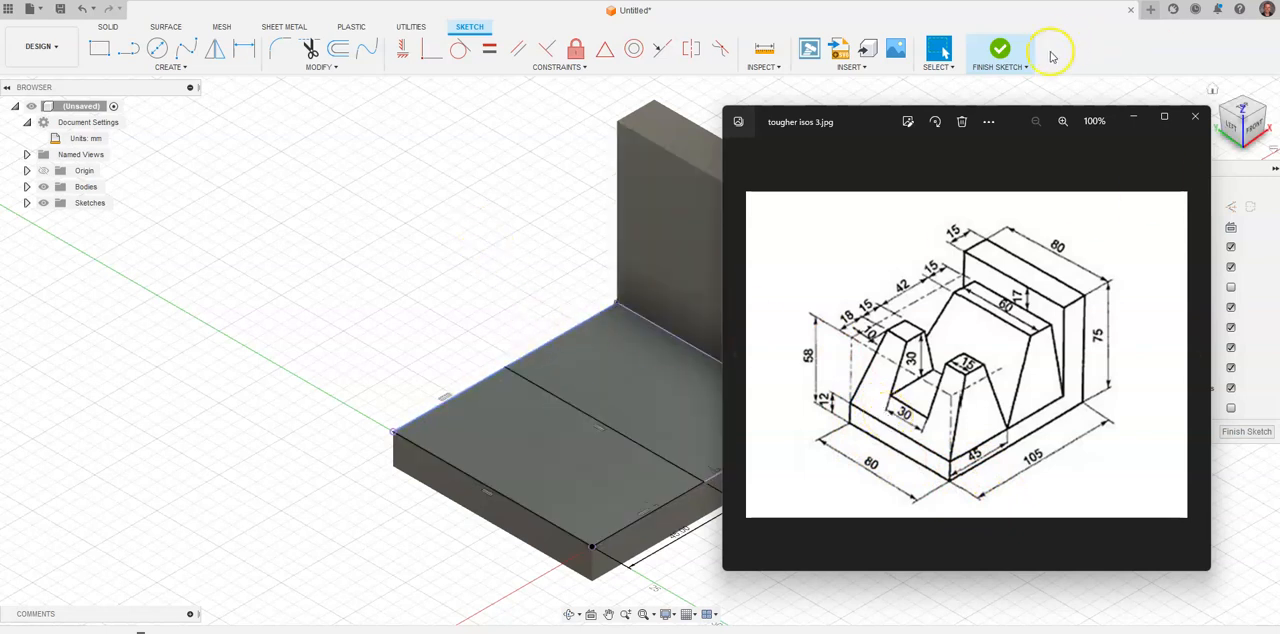
pyautogui.click(1001, 53)
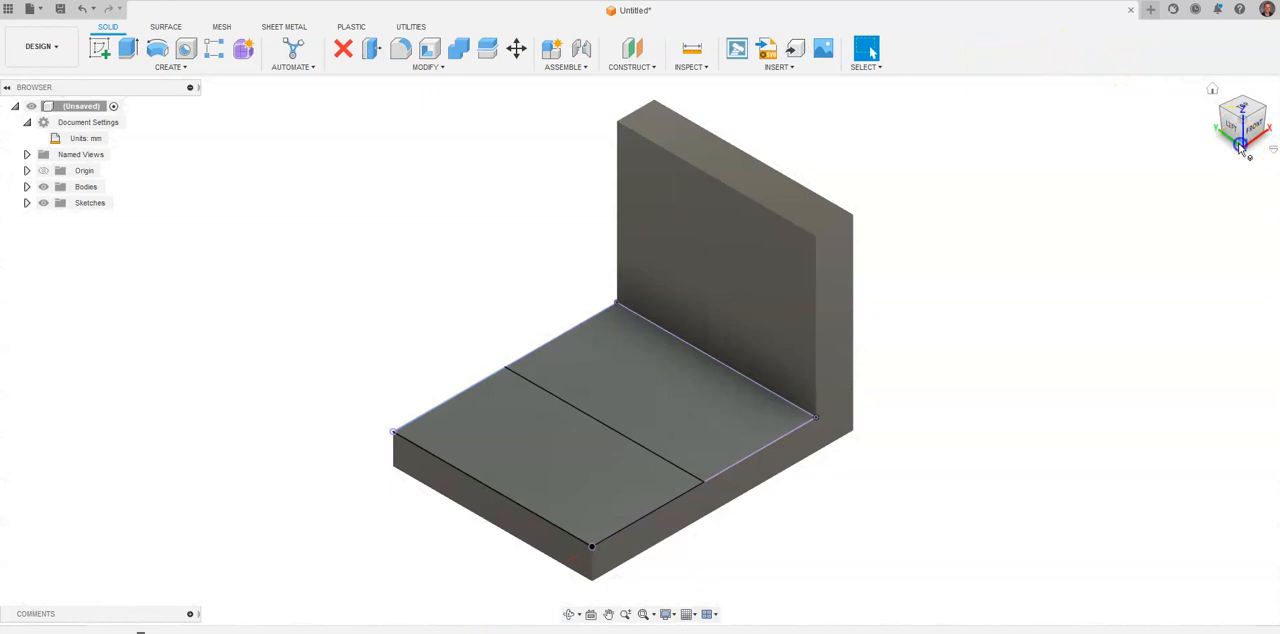
# Create a construction plane offset -58 mm from the base's bottom face, above the base, and return to the home view.
pyautogui.click(1240, 145)
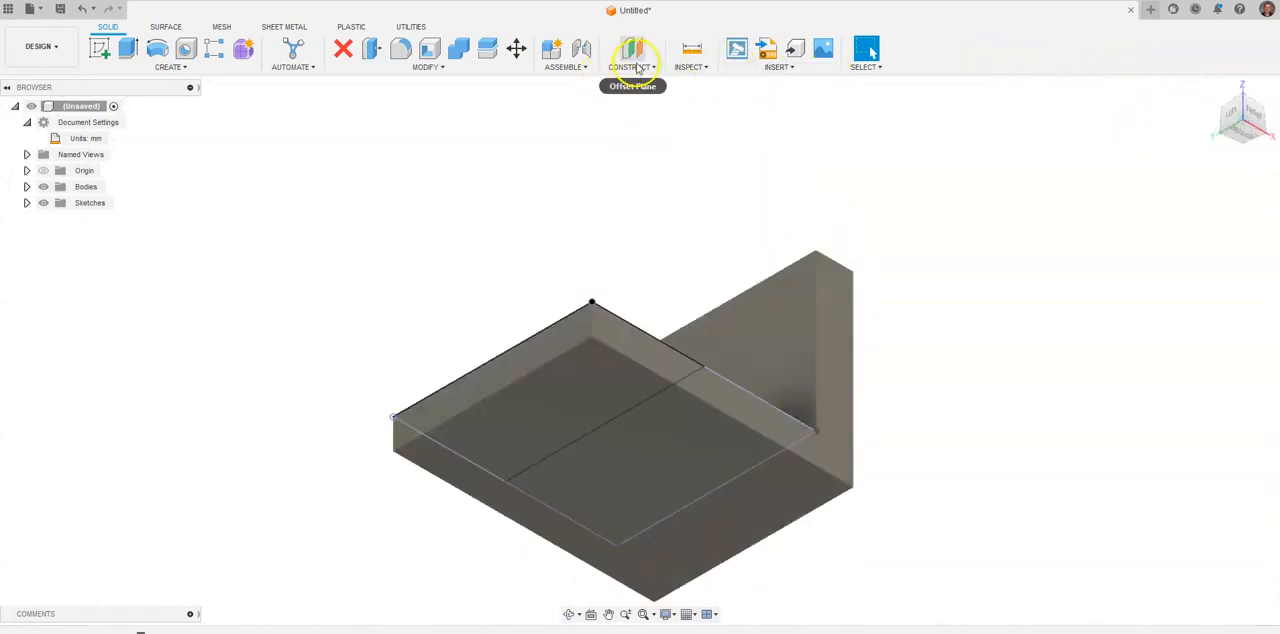
pyautogui.click(630, 66)
pyautogui.click(632, 82)
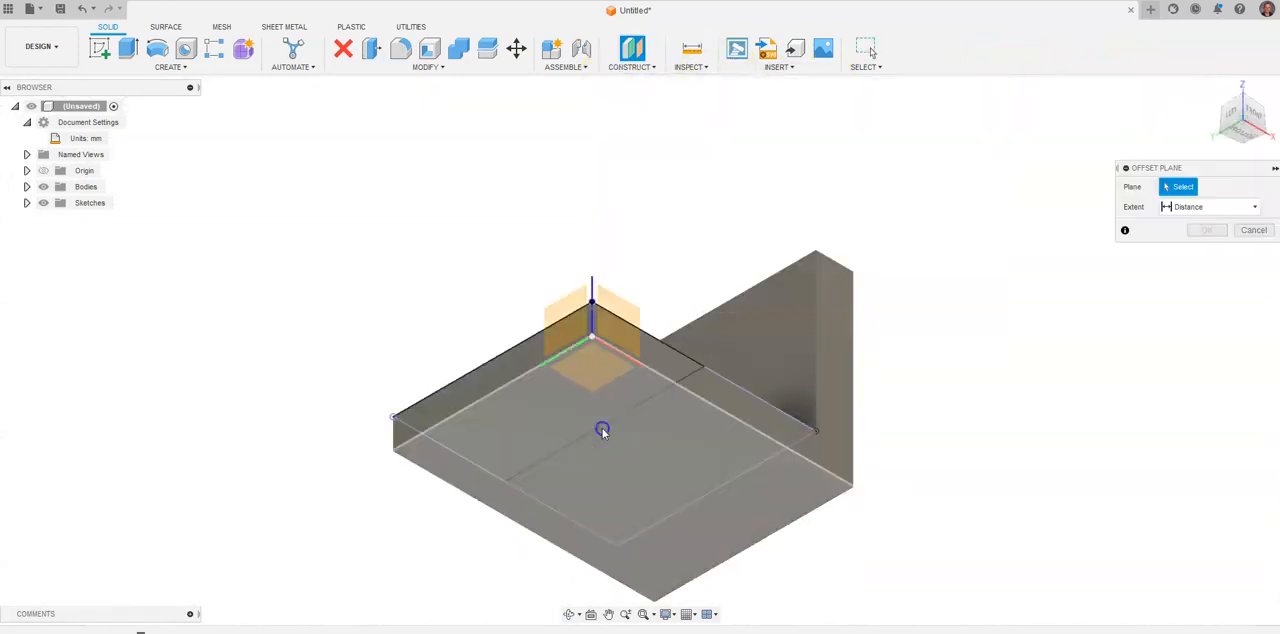
pyautogui.click(604, 430)
pyautogui.moveTo(623, 404); pyautogui.dragTo(613, 231)
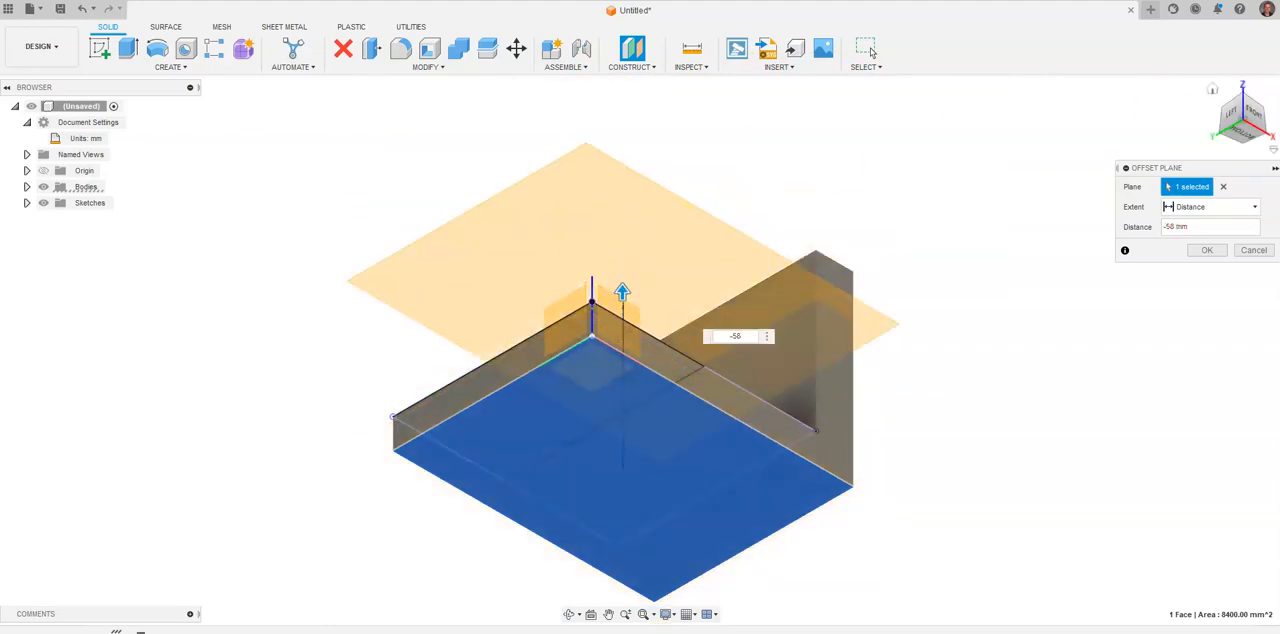
pyautogui.click(1257, 115)
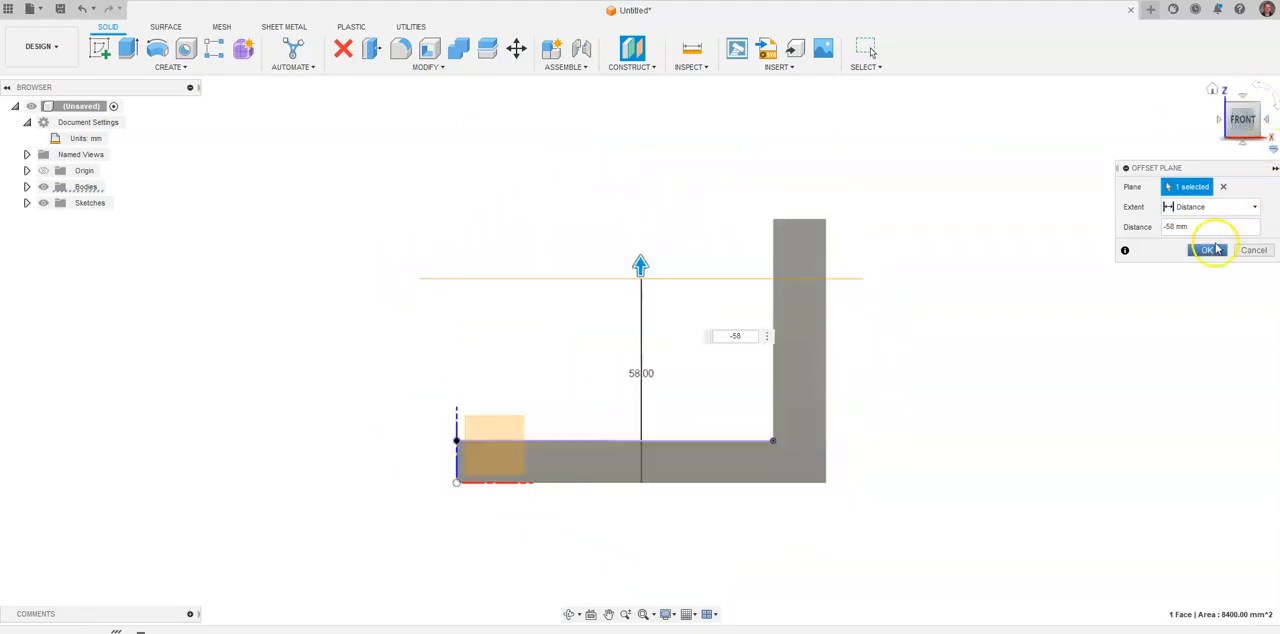
pyautogui.click(1206, 250)
pyautogui.click(1212, 92)
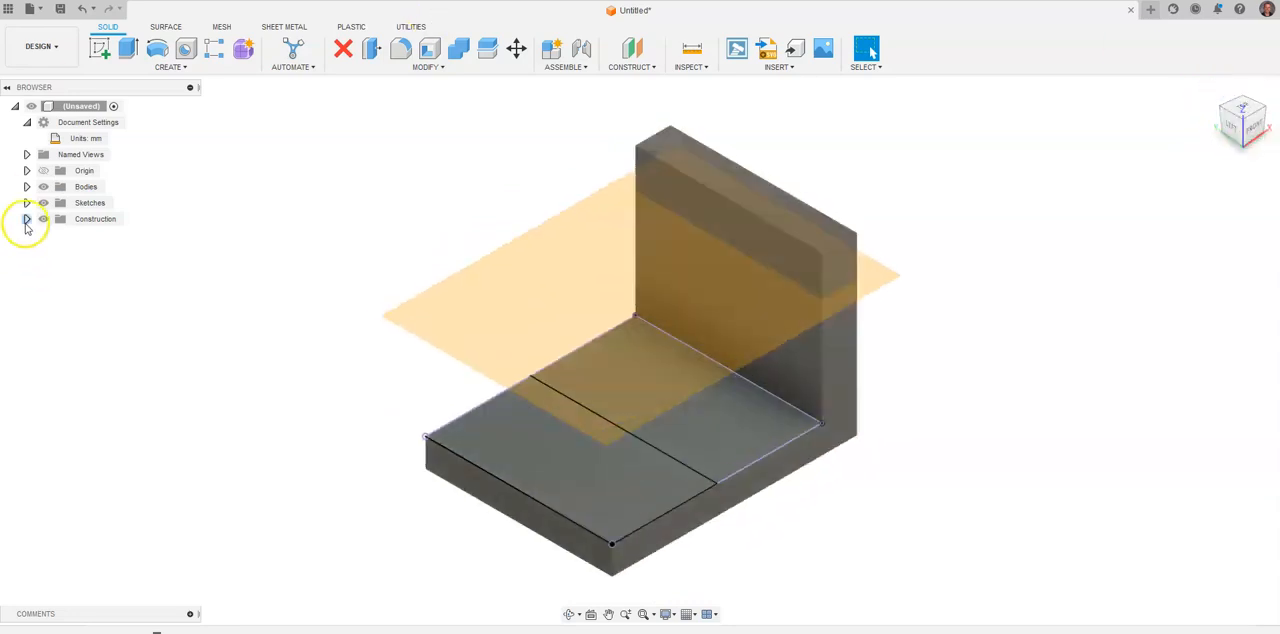
# Start a new sketch on the 58 mm offset plane and return to the home view.
pyautogui.click(26, 220)
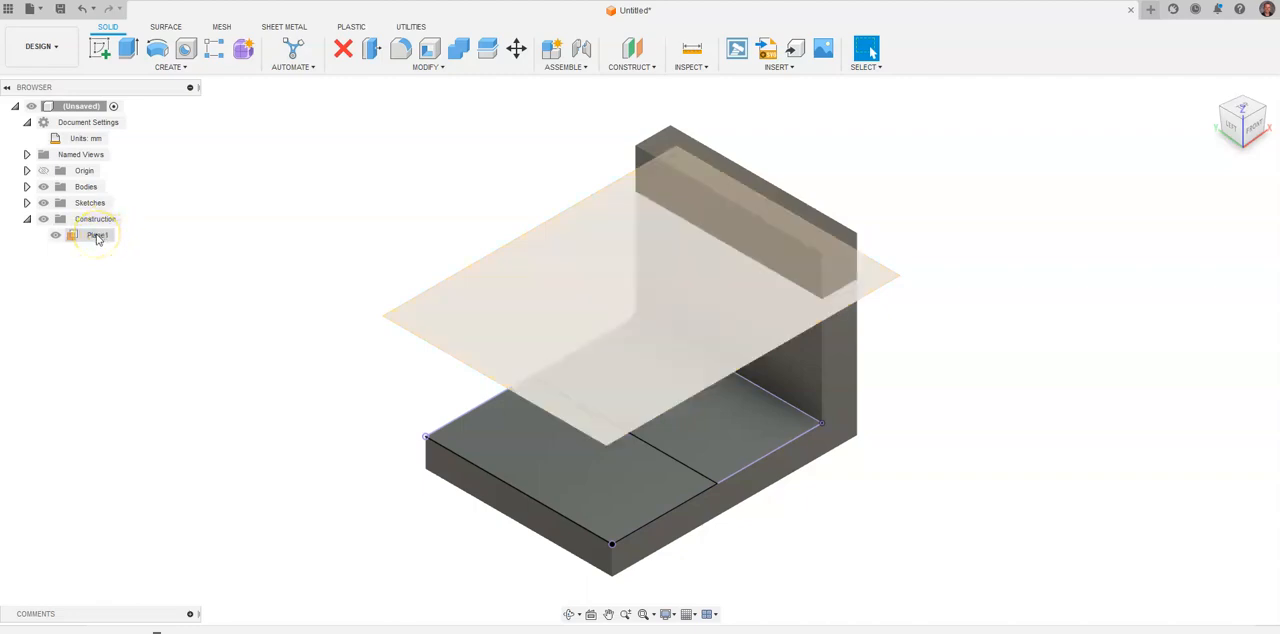
pyautogui.click(515, 311)
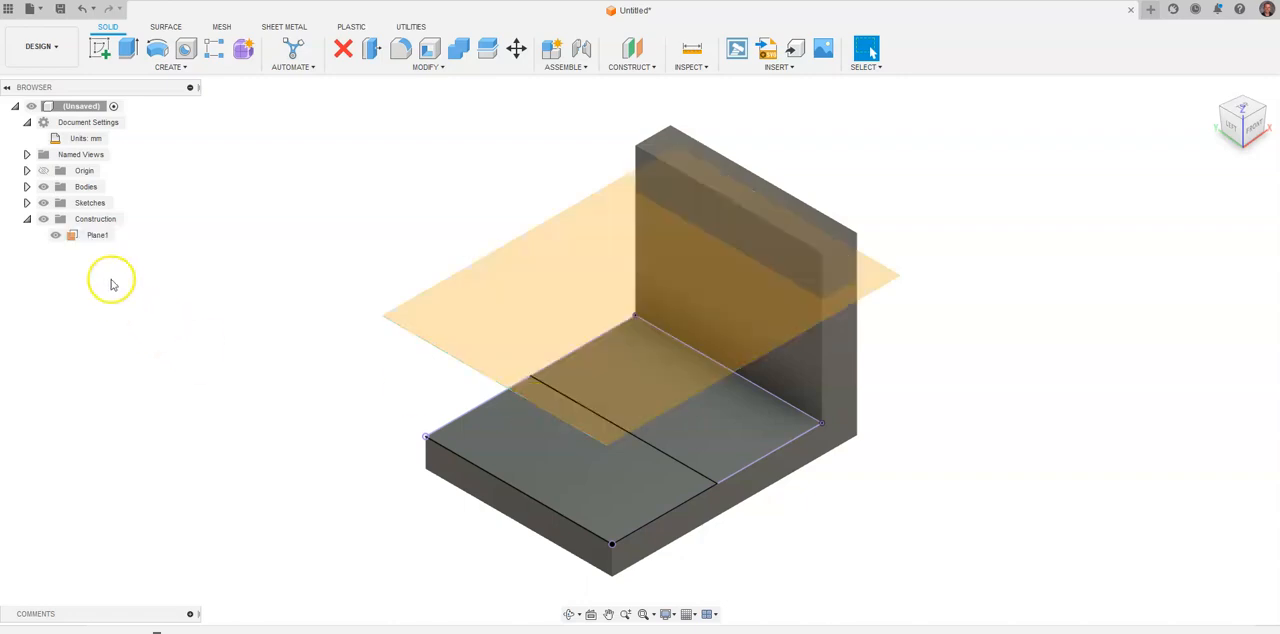
pyautogui.rightClick(90, 236)
pyautogui.click(120, 262)
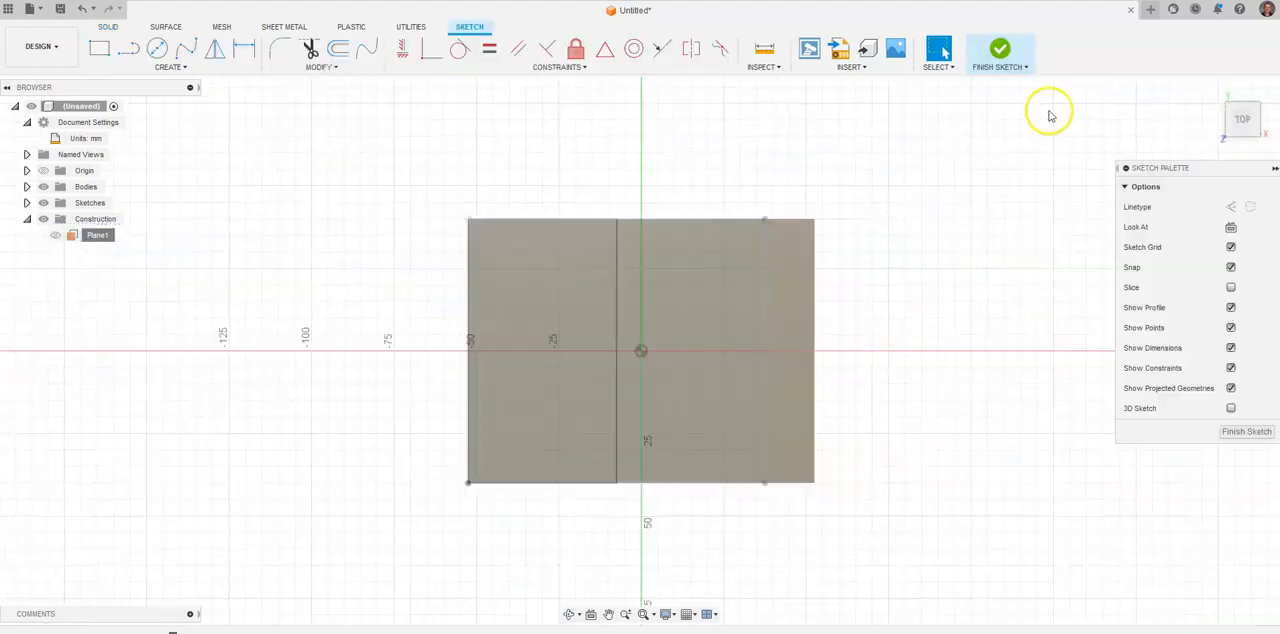
pyautogui.click(1213, 93)
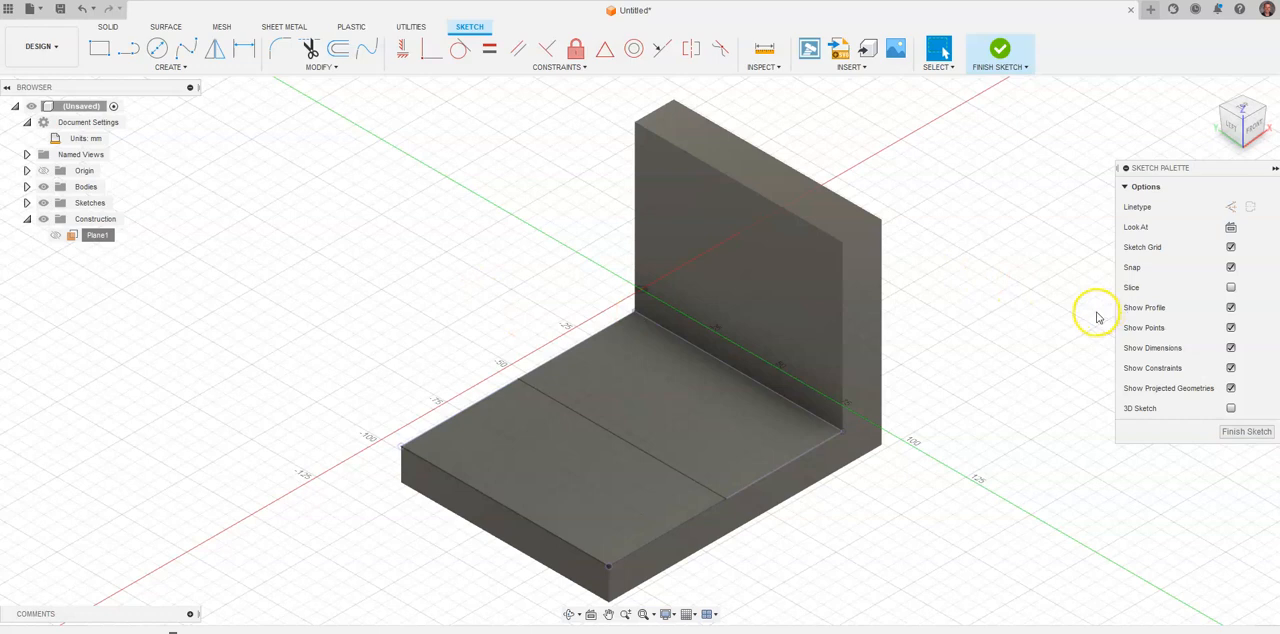
# Project the base's top face and the 45 mm dividing line onto the offset plane's sketch.
pyautogui.press('p')
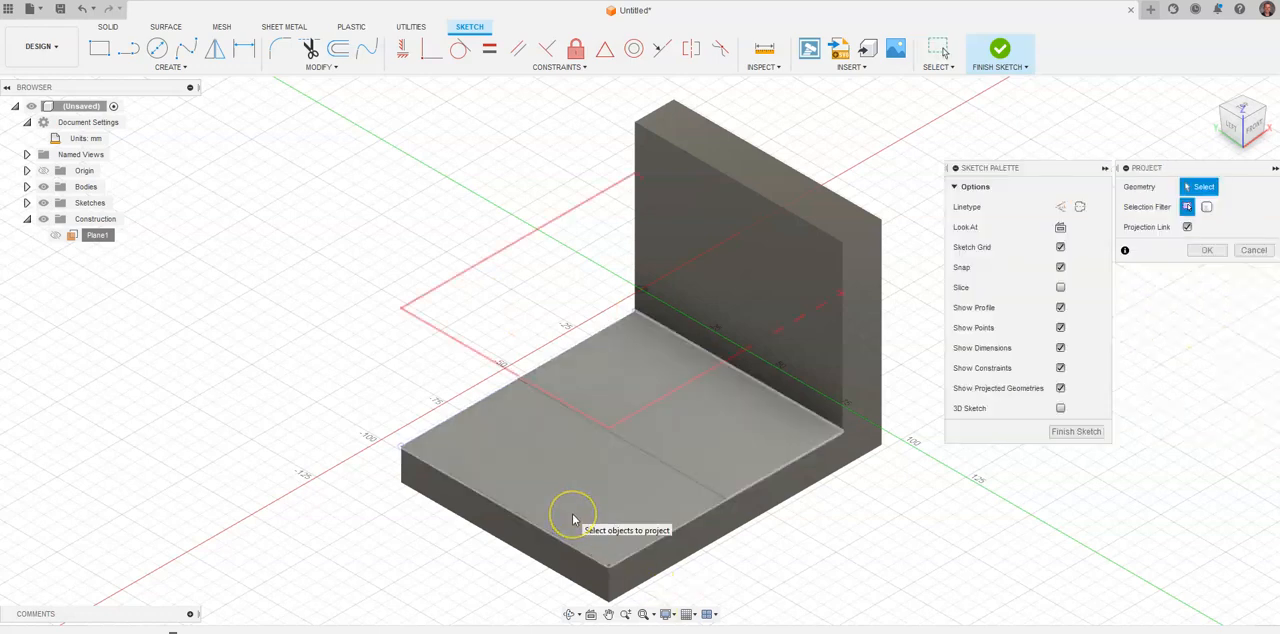
pyautogui.click(573, 518)
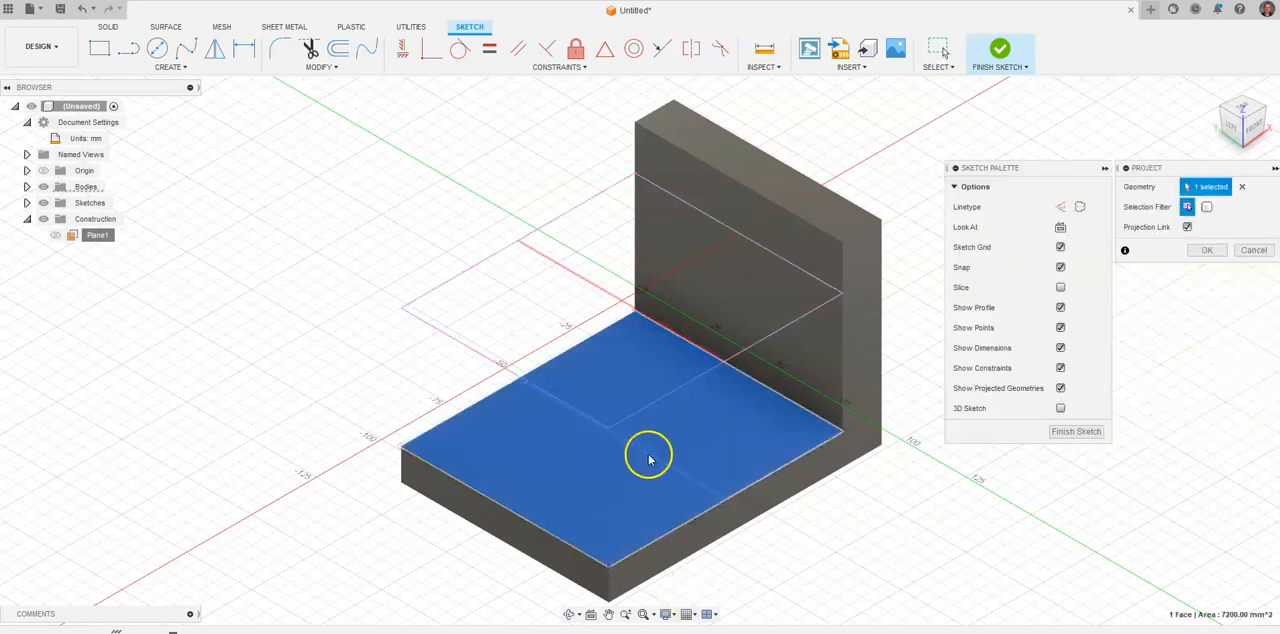
pyautogui.click(650, 461)
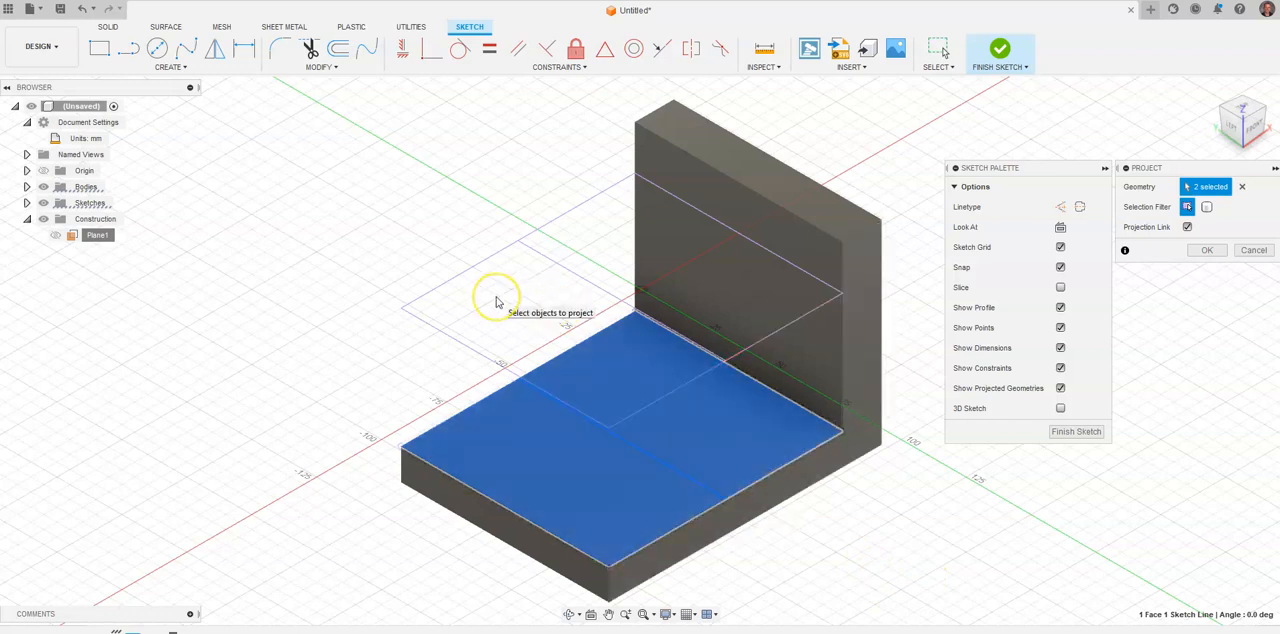
pyautogui.click(1209, 251)
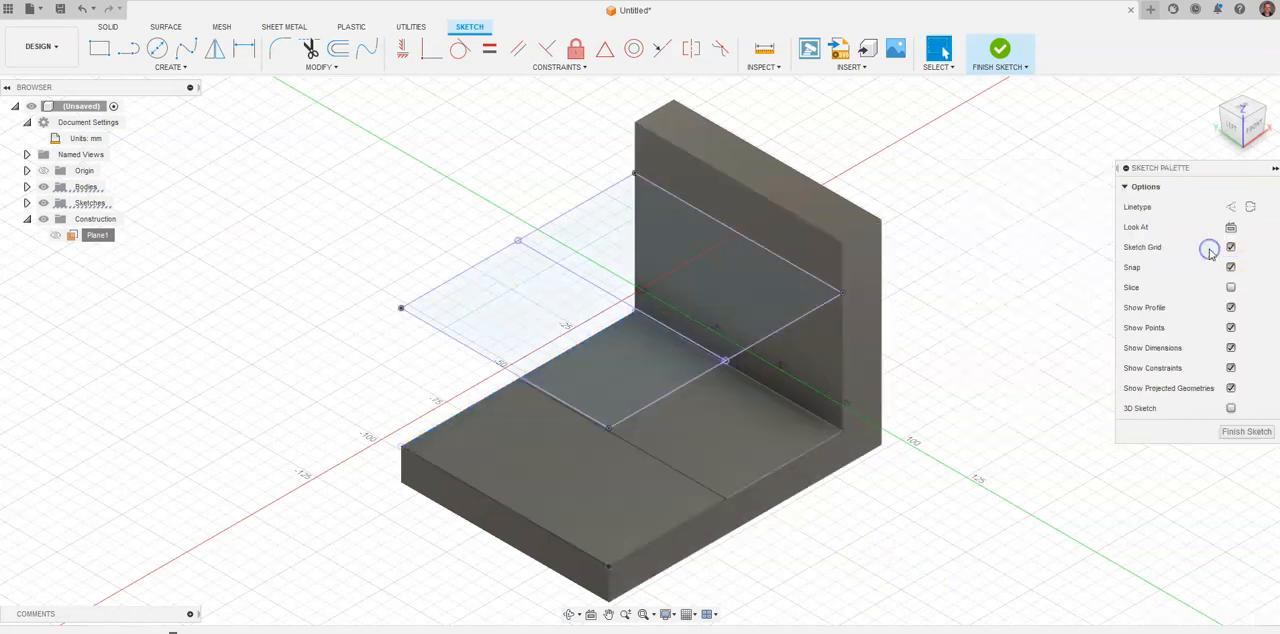
# In top view, sketch a narrow upright rectangle inside the 45 mm area, about 12.5 mm from the base's open end and 15 mm from its rear edge.
pyautogui.click(1240, 112)
pyautogui.moveTo(989, 271); pyautogui.dragTo(722, 284, button='middle')
pyautogui.hotkey('alt', 'Tab')
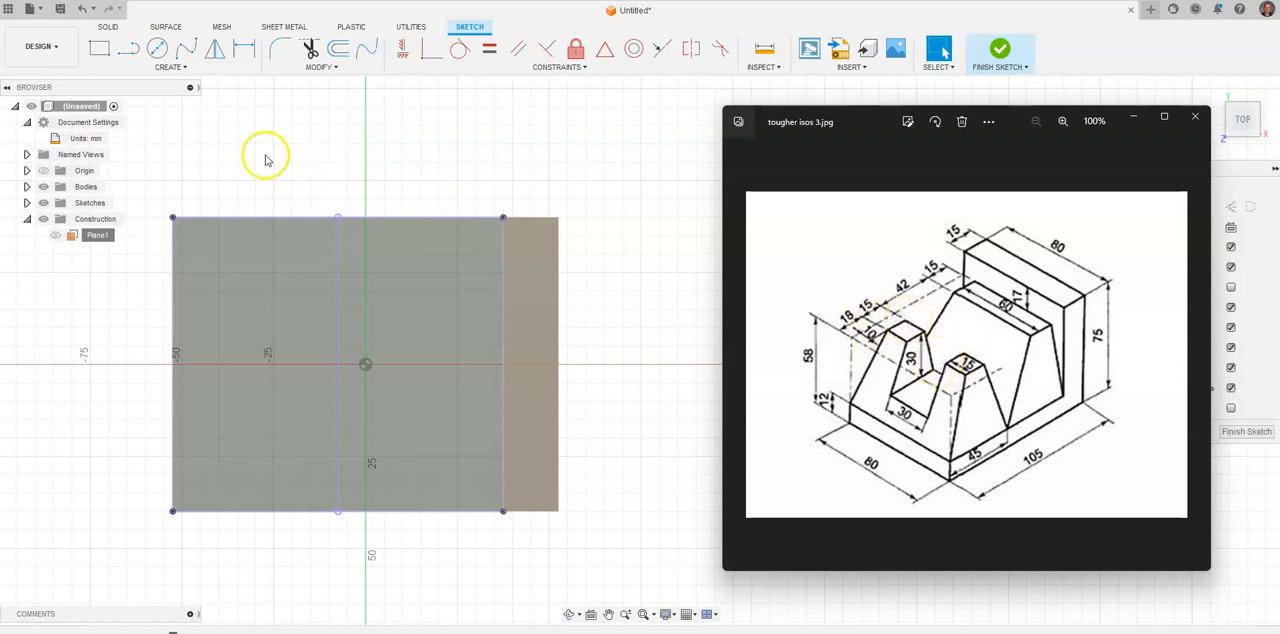
pyautogui.click(99, 48)
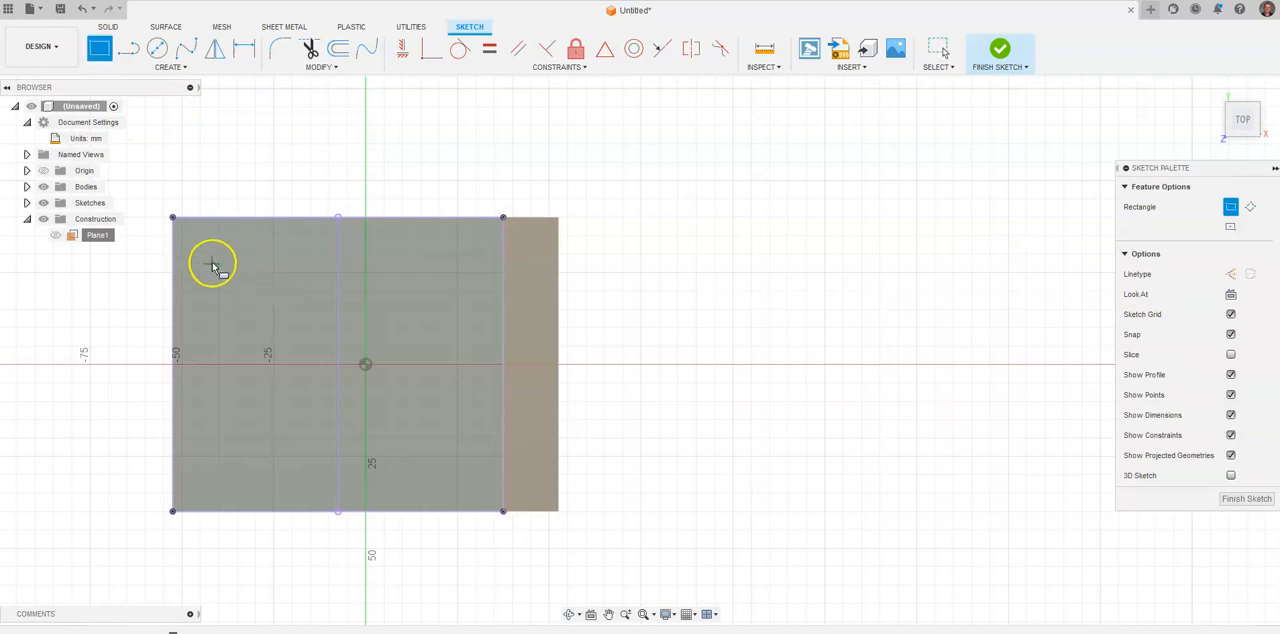
pyautogui.click(218, 272)
pyautogui.click(288, 461)
pyautogui.press('Escape')
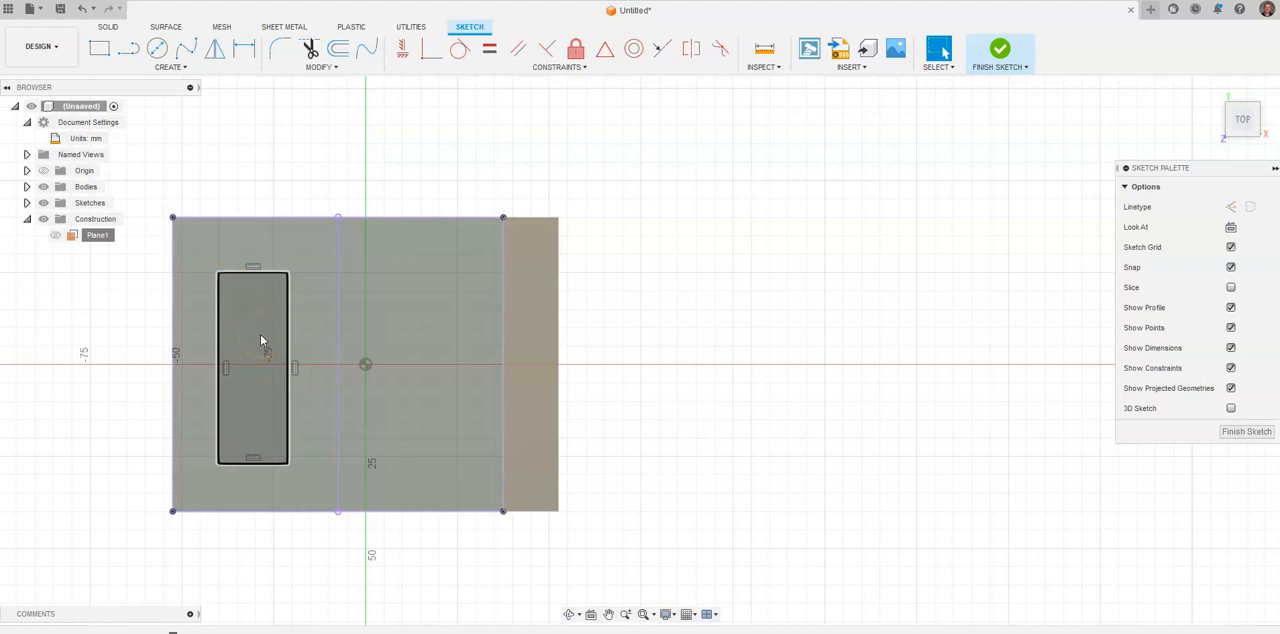
# Dimension the rectangle's near long side 18 mm from the base's open-end edge, following the reference drawing.
pyautogui.hotkey('alt', 'Tab')
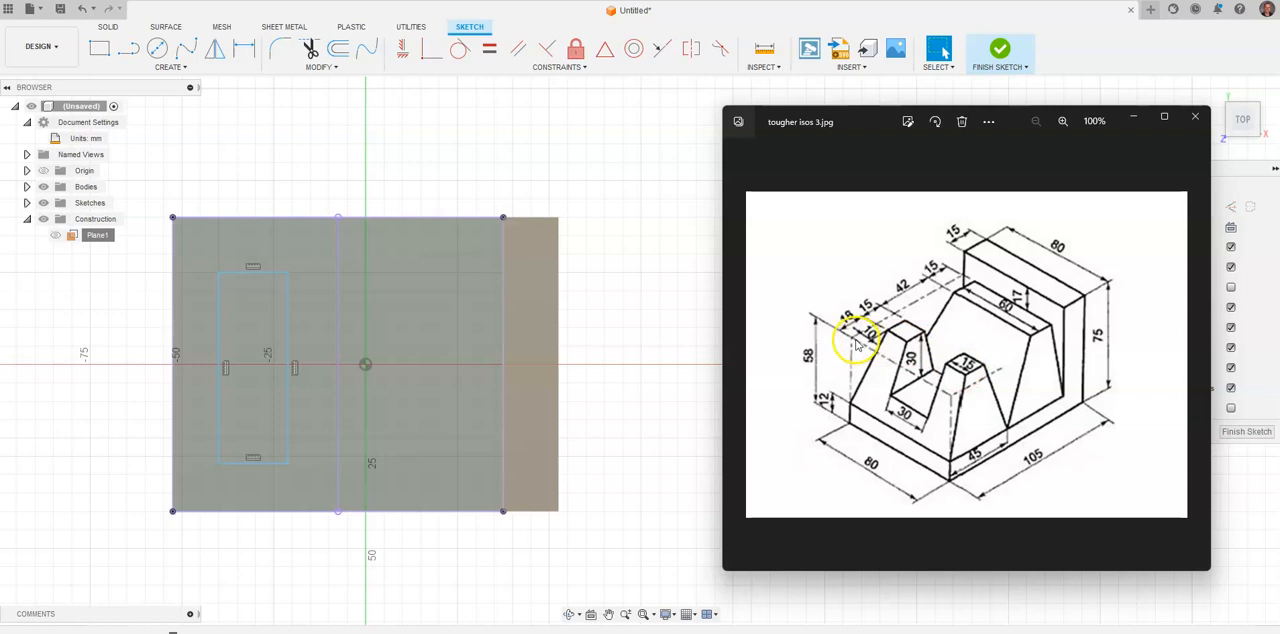
pyautogui.click(244, 48)
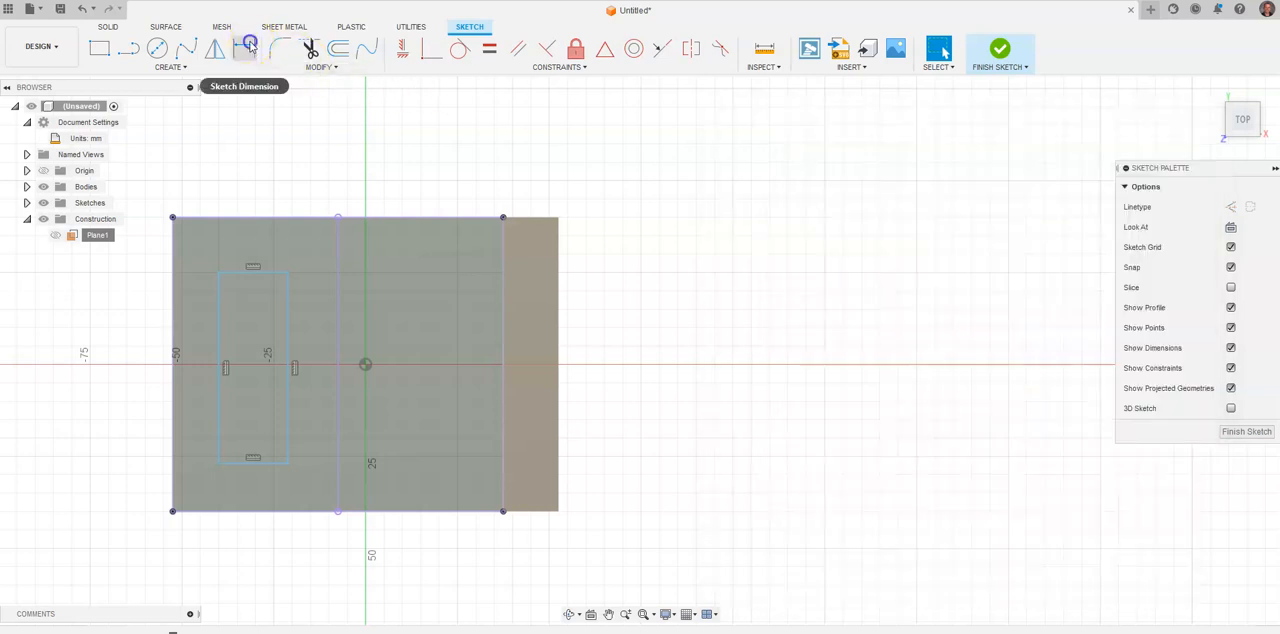
pyautogui.click(172, 313)
pyautogui.click(218, 320)
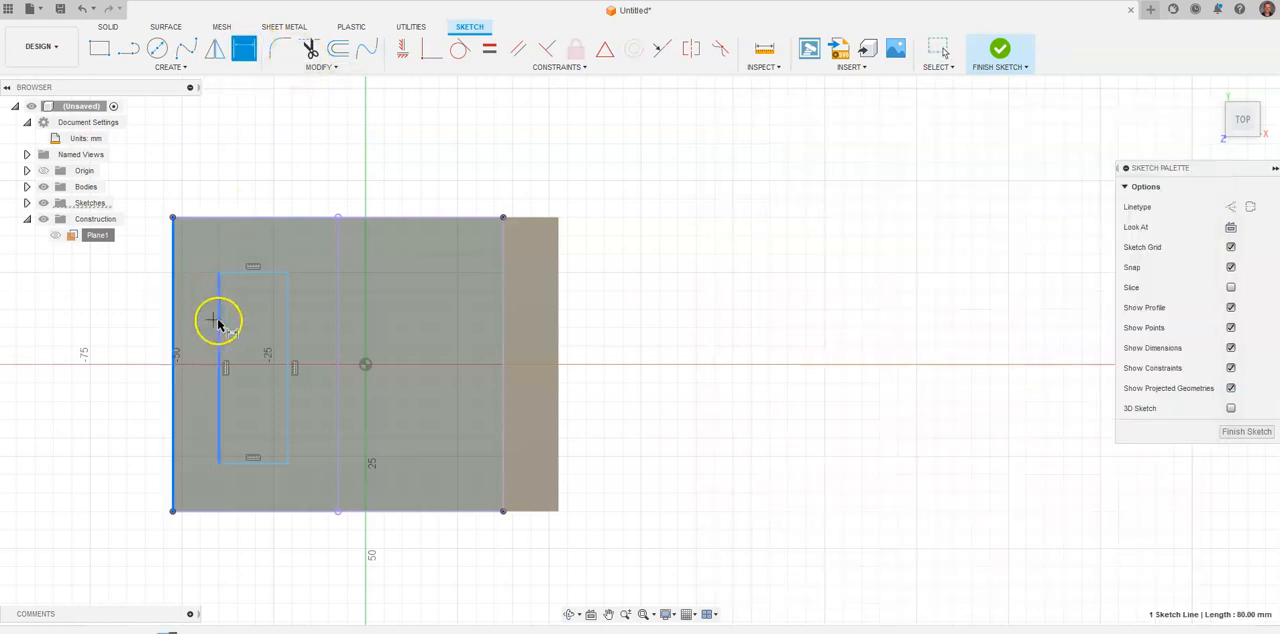
pyautogui.click(214, 168)
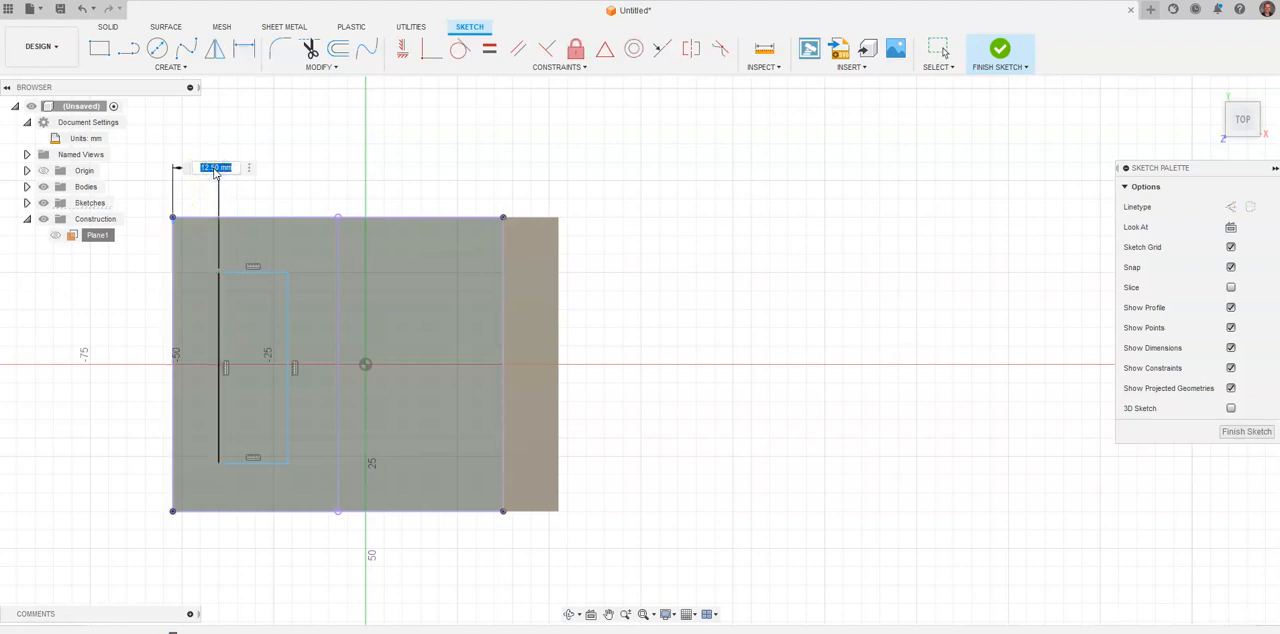
pyautogui.write('18')
pyautogui.press('Return')
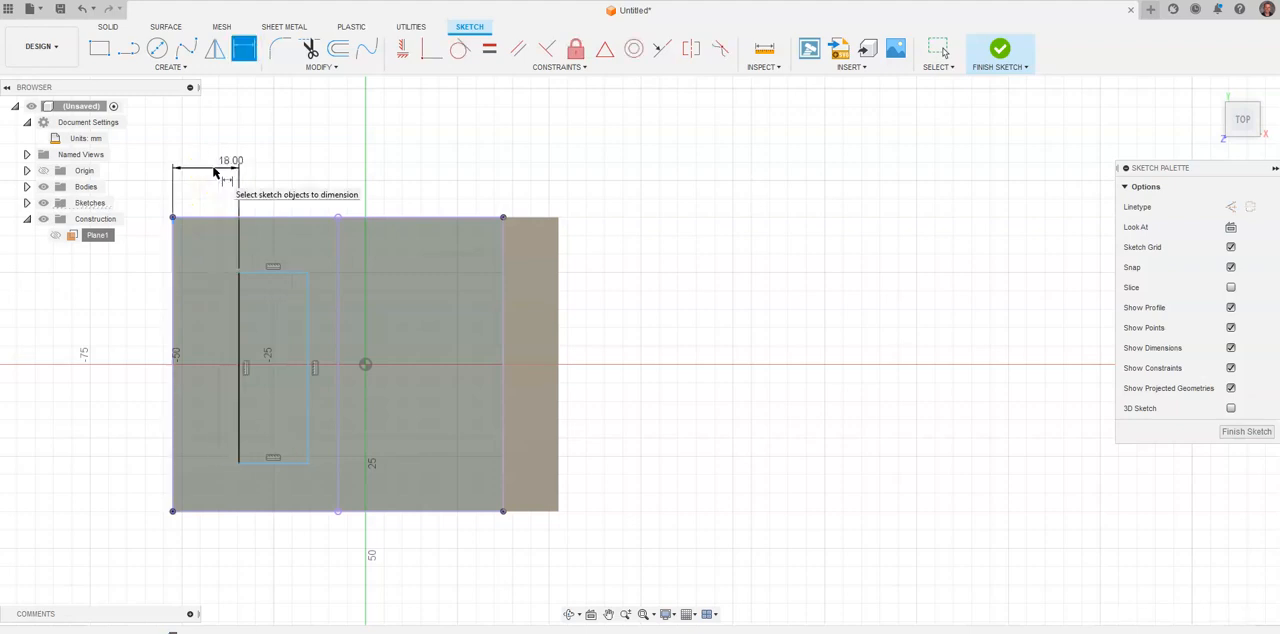
# Check the reference drawing and set the rectangle's width to 15 mm.
pyautogui.hotkey('alt', 'Tab')
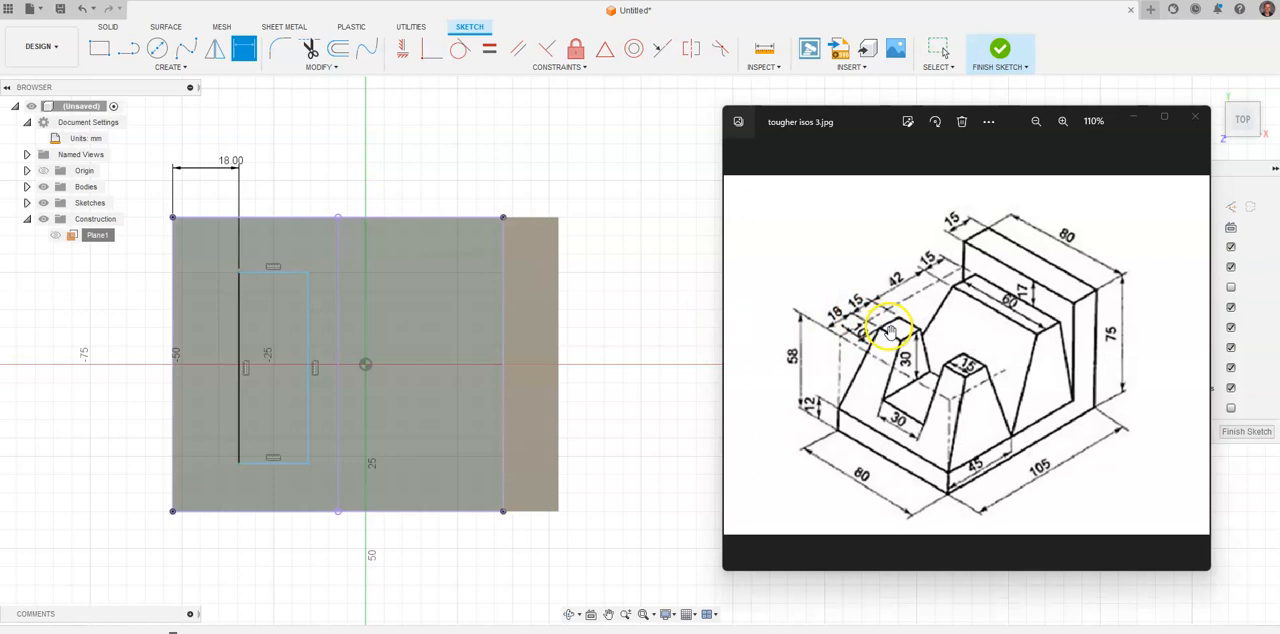
pyautogui.hotkey('alt', 'Tab')
pyautogui.click(279, 273)
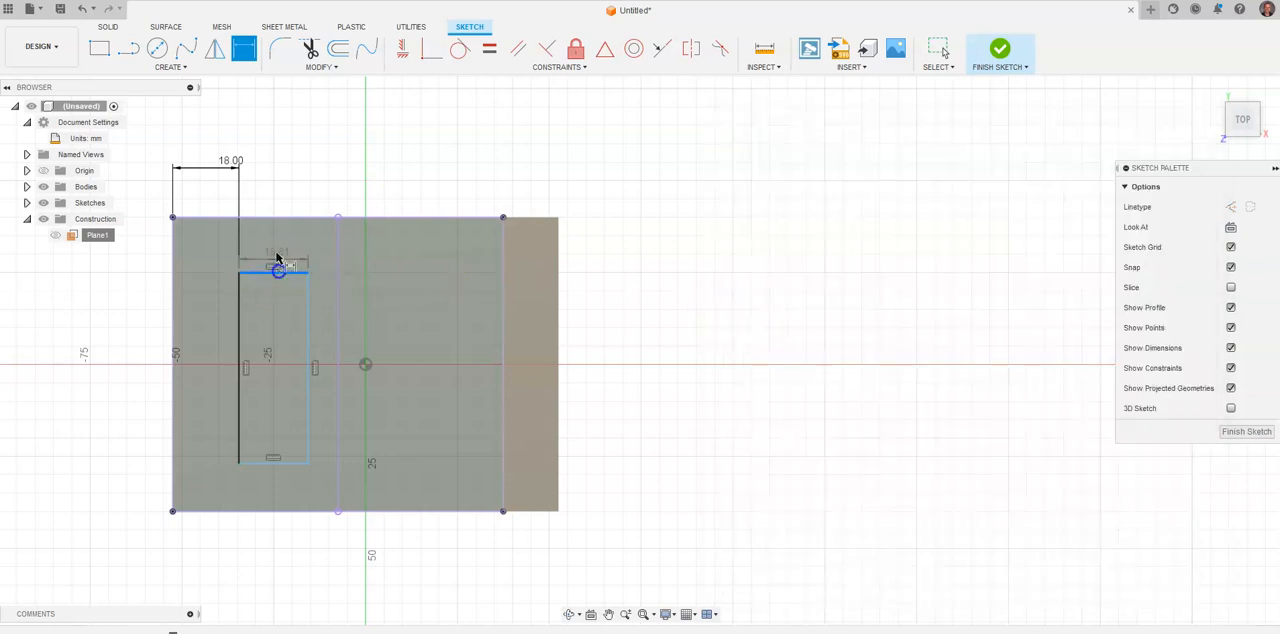
pyautogui.click(274, 169)
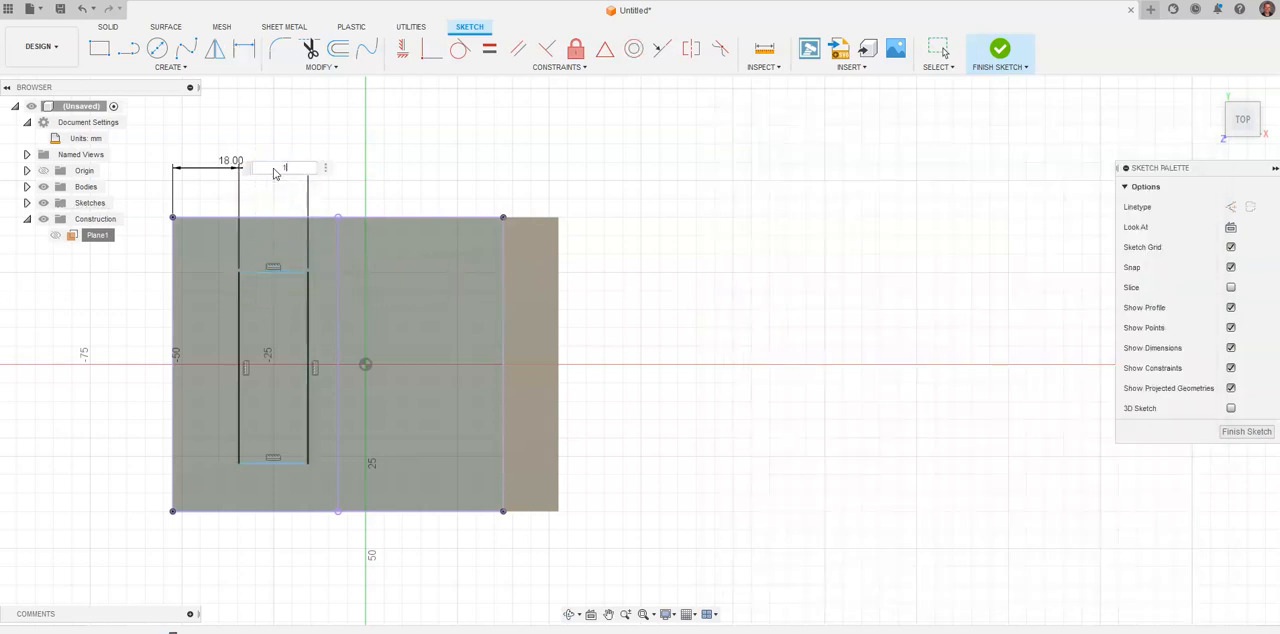
pyautogui.write('15')
pyautogui.press('Return')
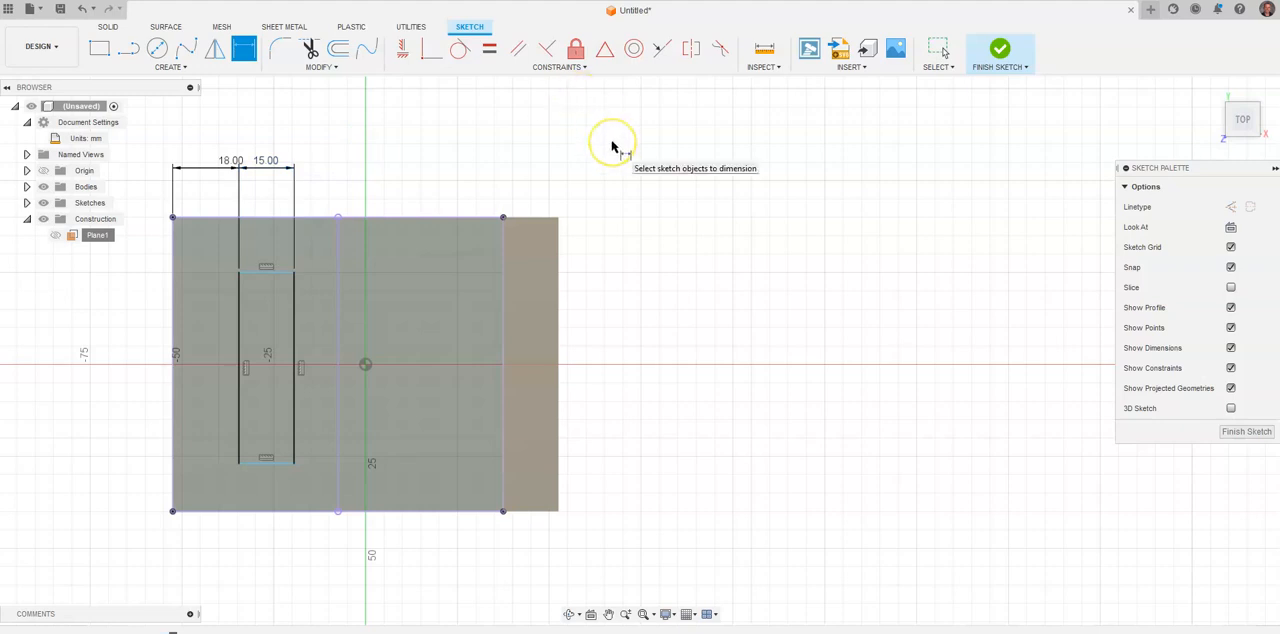
# Dimension the rectangle's rear short side 10 mm from the base's rear edge, following the reference drawing.
pyautogui.hotkey('alt', 'Tab')
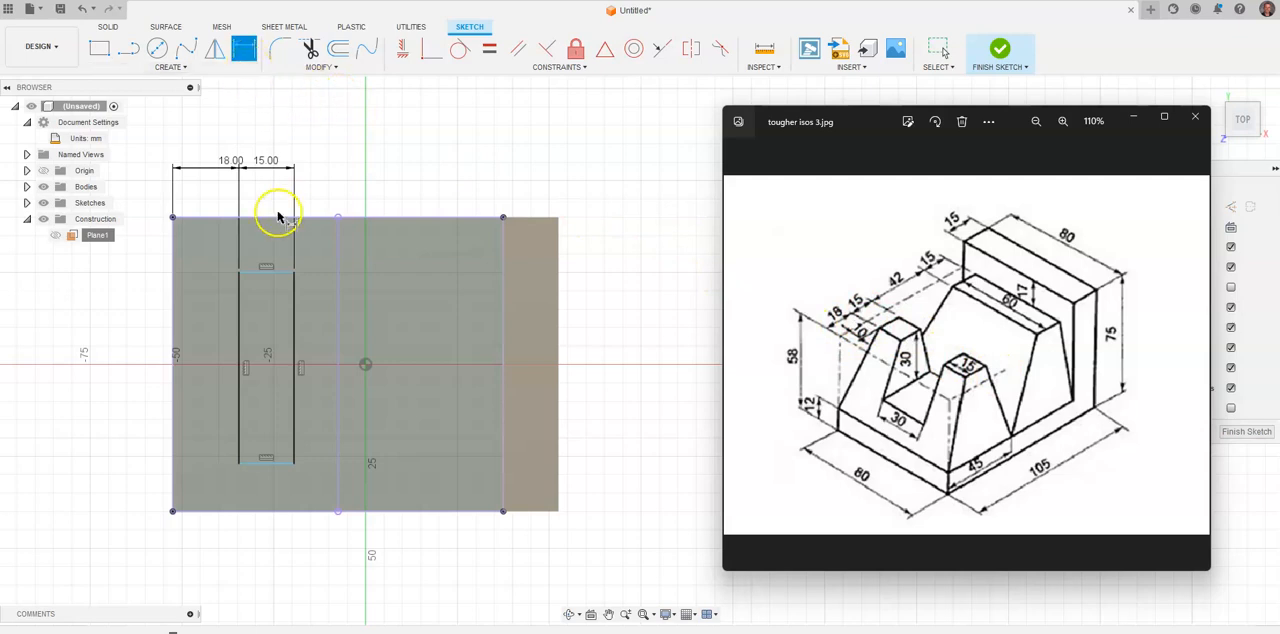
pyautogui.click(277, 281)
pyautogui.click(277, 276)
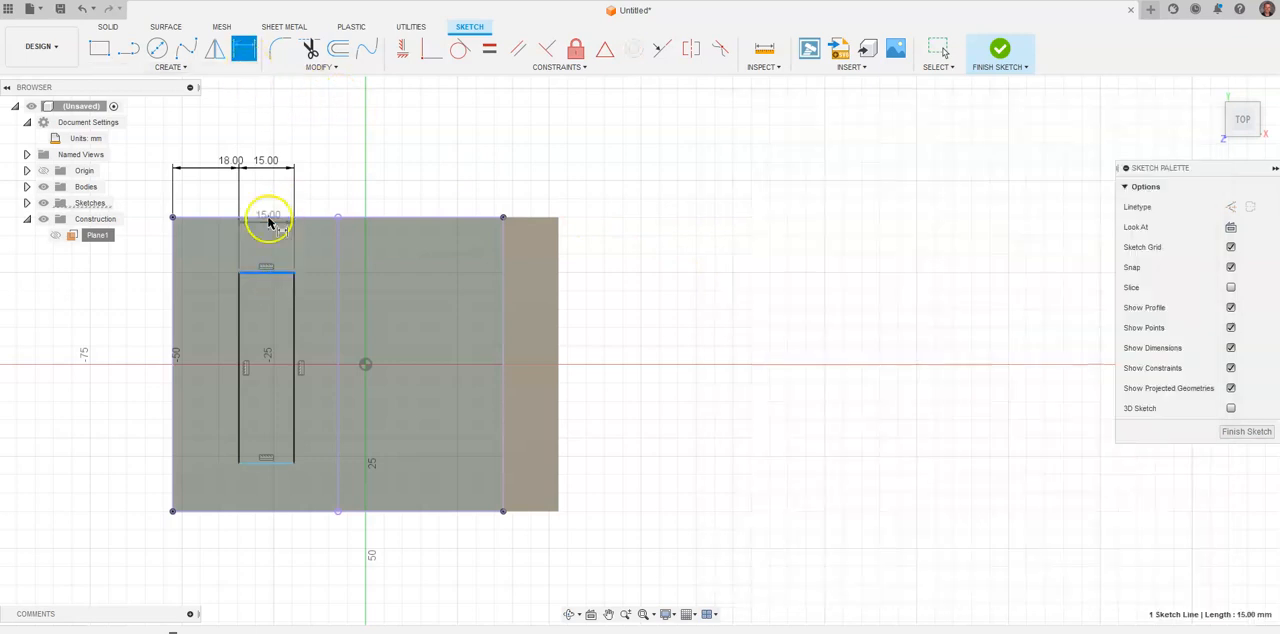
pyautogui.click(269, 218)
pyautogui.click(146, 249)
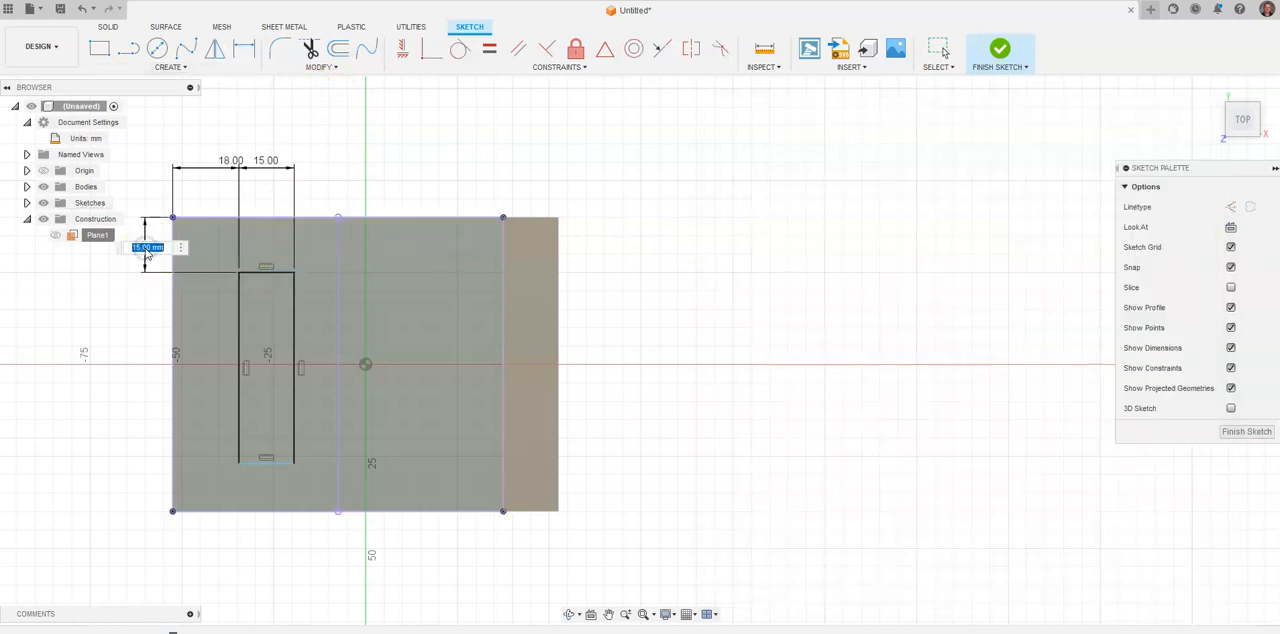
pyautogui.write('10')
pyautogui.press('Return')
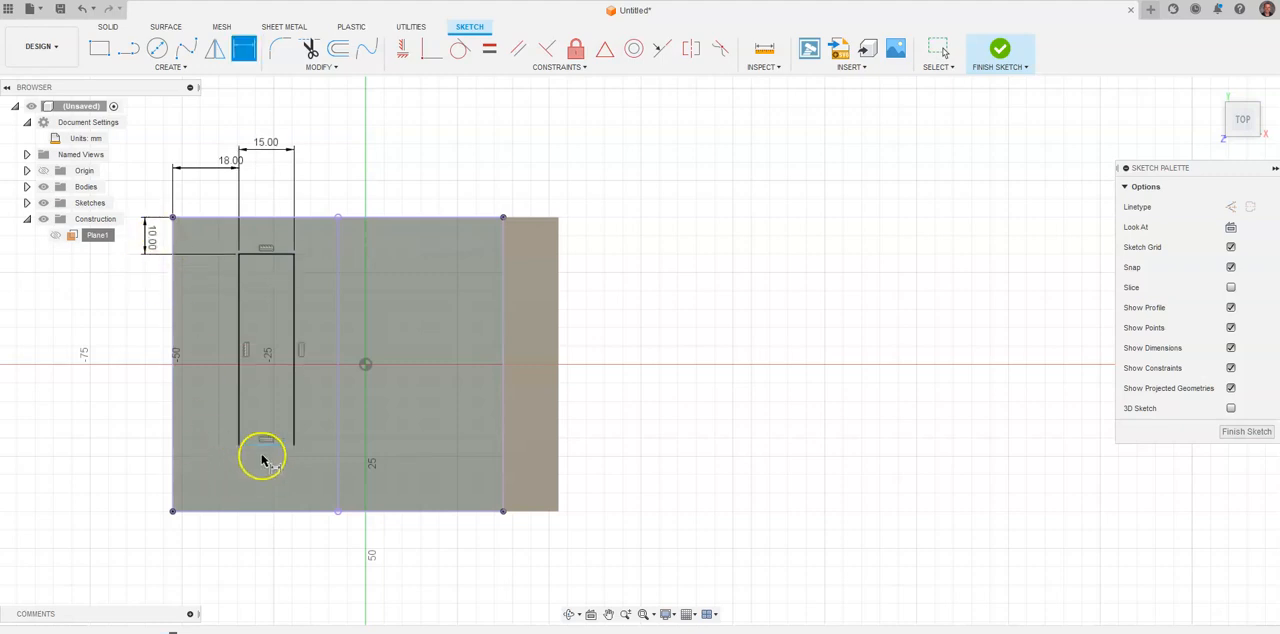
# Dimension the rectangle's front short side from the base's front edge, linked to the rear 10 mm dimension (d11), and finish the sketch.
pyautogui.click(262, 445)
pyautogui.click(258, 511)
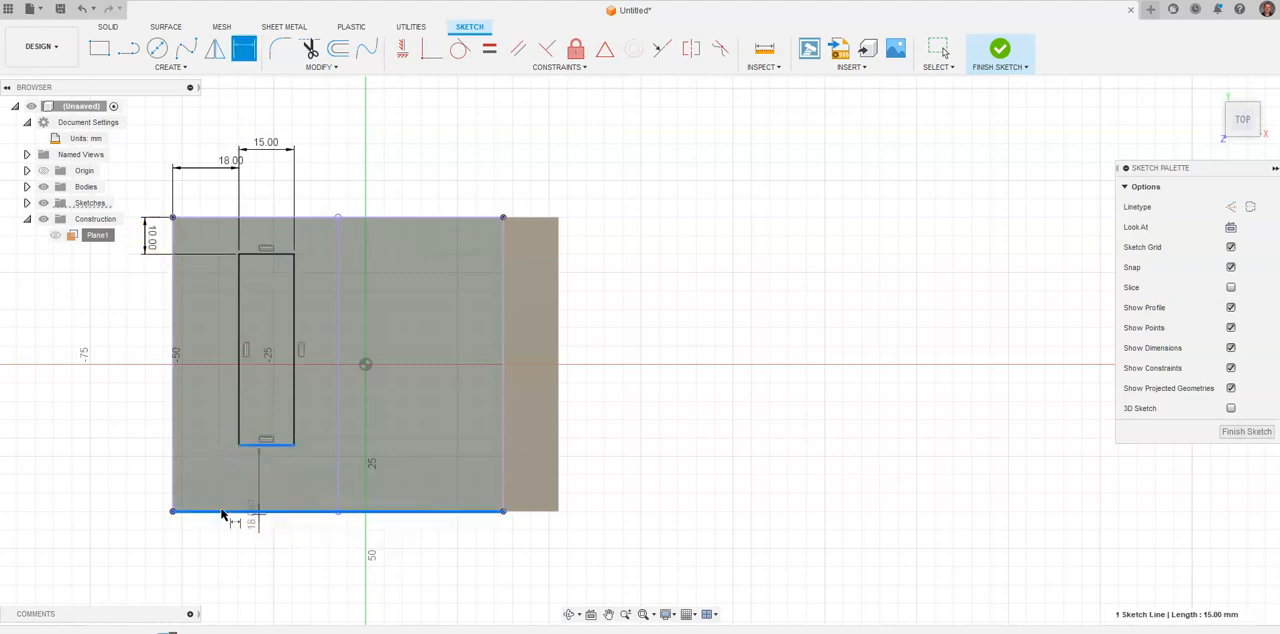
pyautogui.click(120, 486)
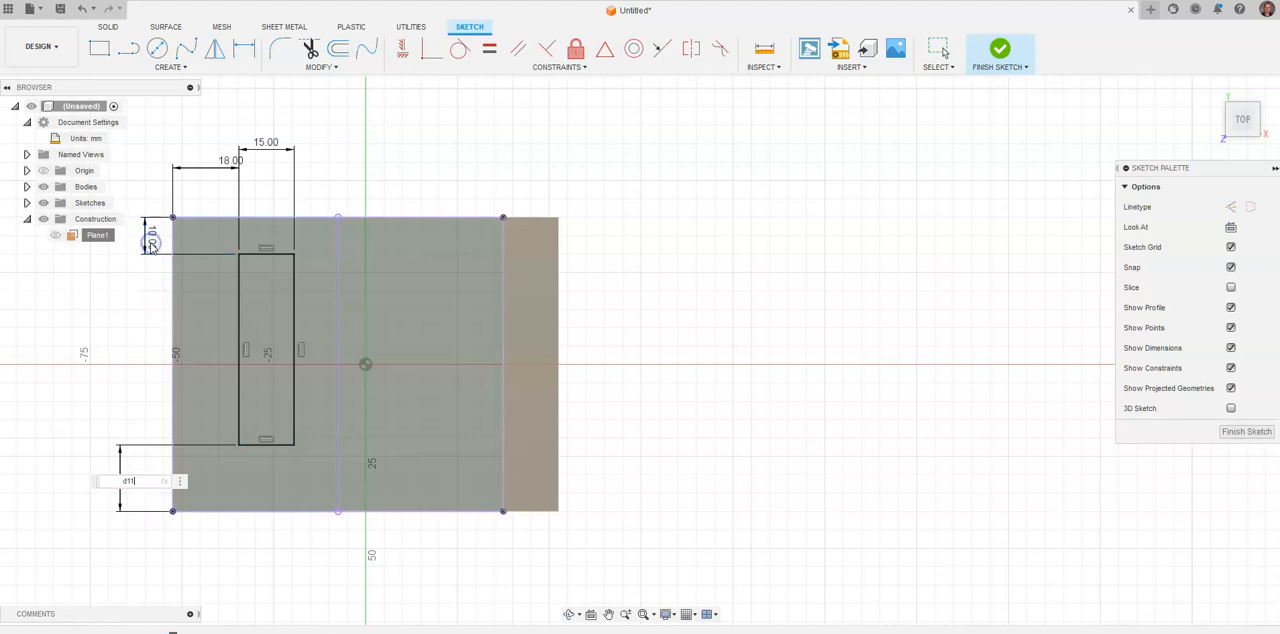
pyautogui.write('d11')
pyautogui.press('Return')
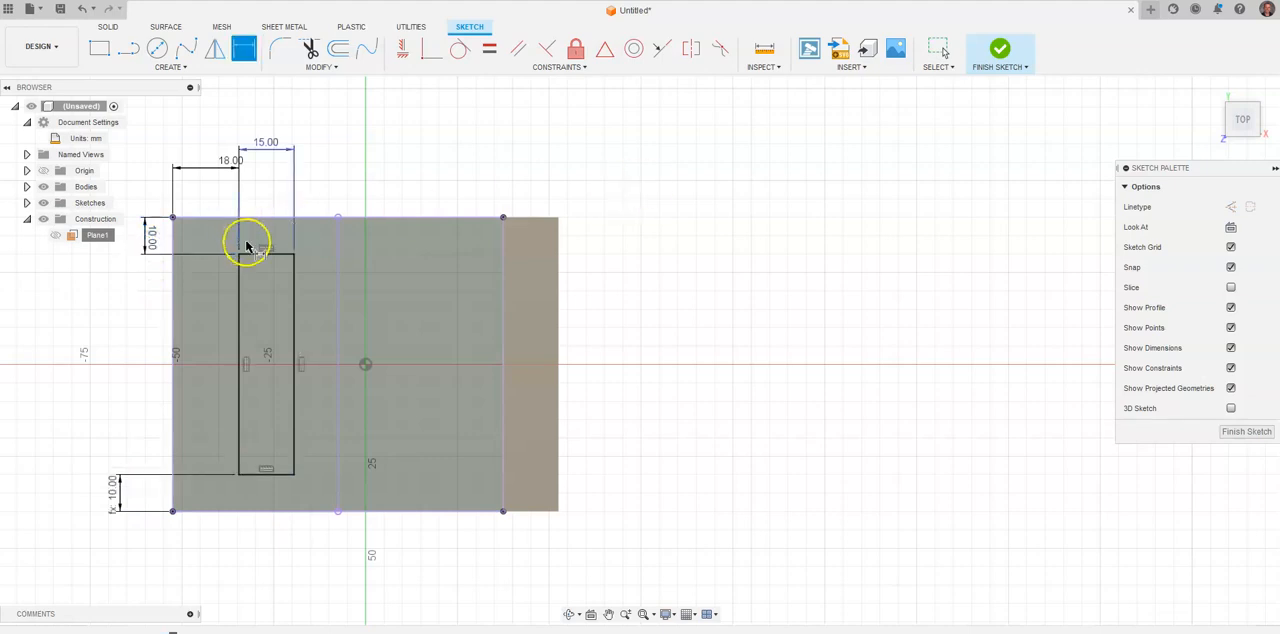
pyautogui.hotkey('alt', 'Tab')
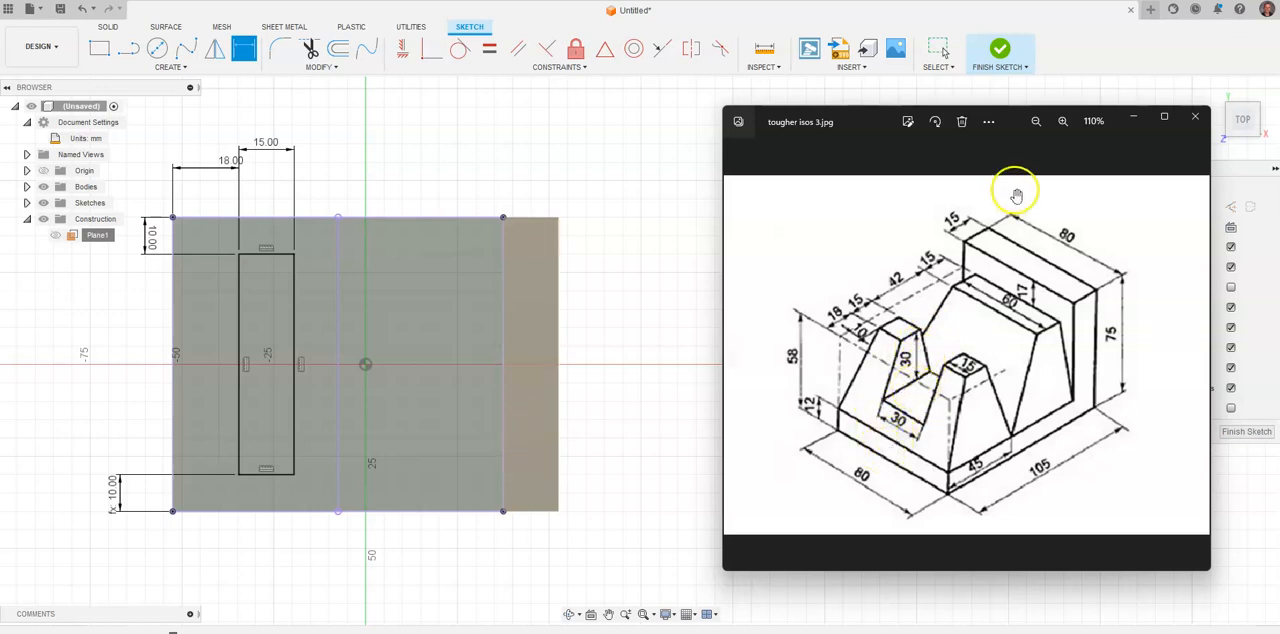
pyautogui.click(1001, 52)
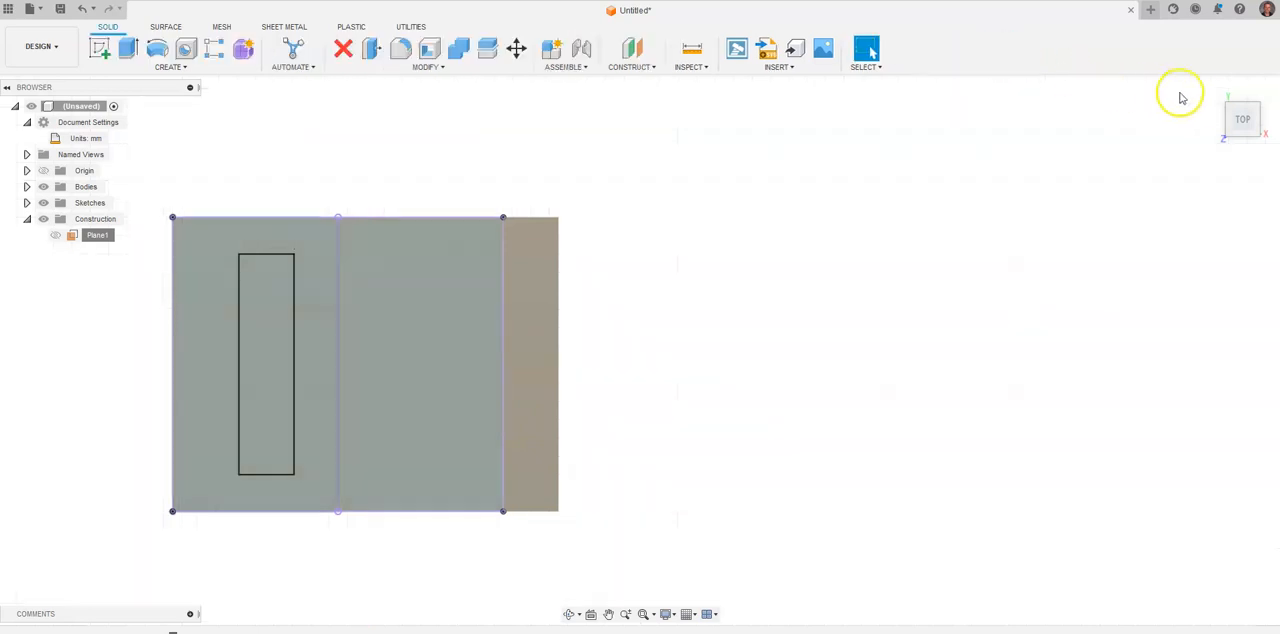
# Loft from the 45 mm front area of the base to the raised rectangle, joining the tapered block to the body.
pyautogui.click(1211, 92)
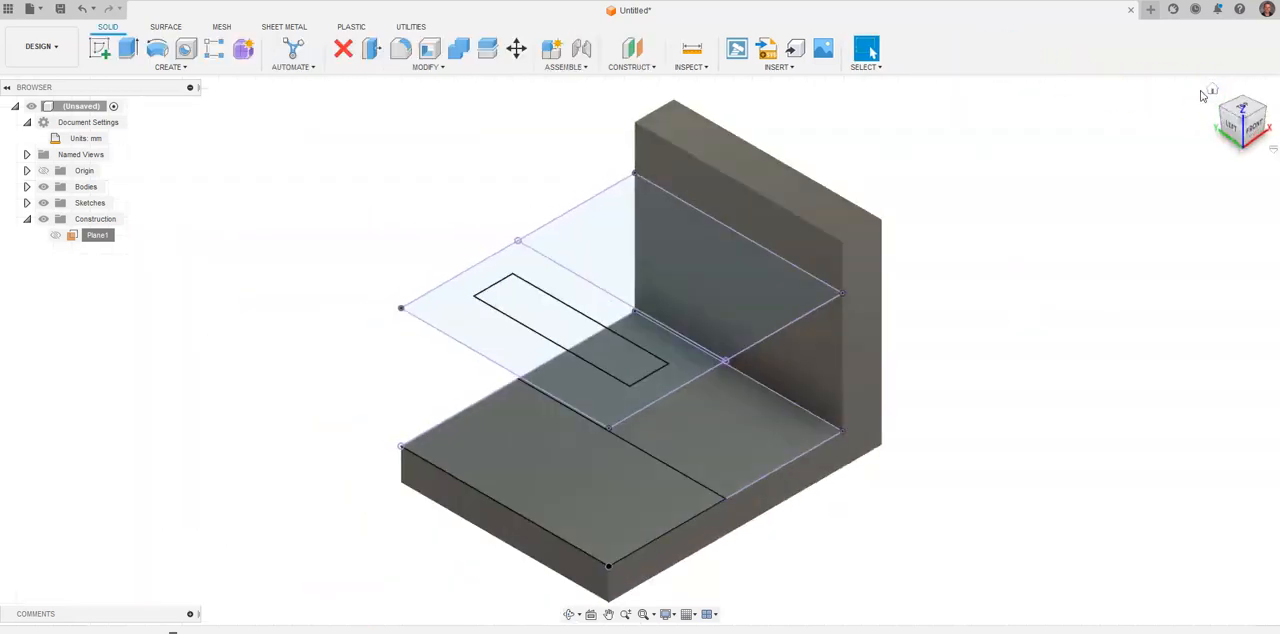
pyautogui.click(212, 71)
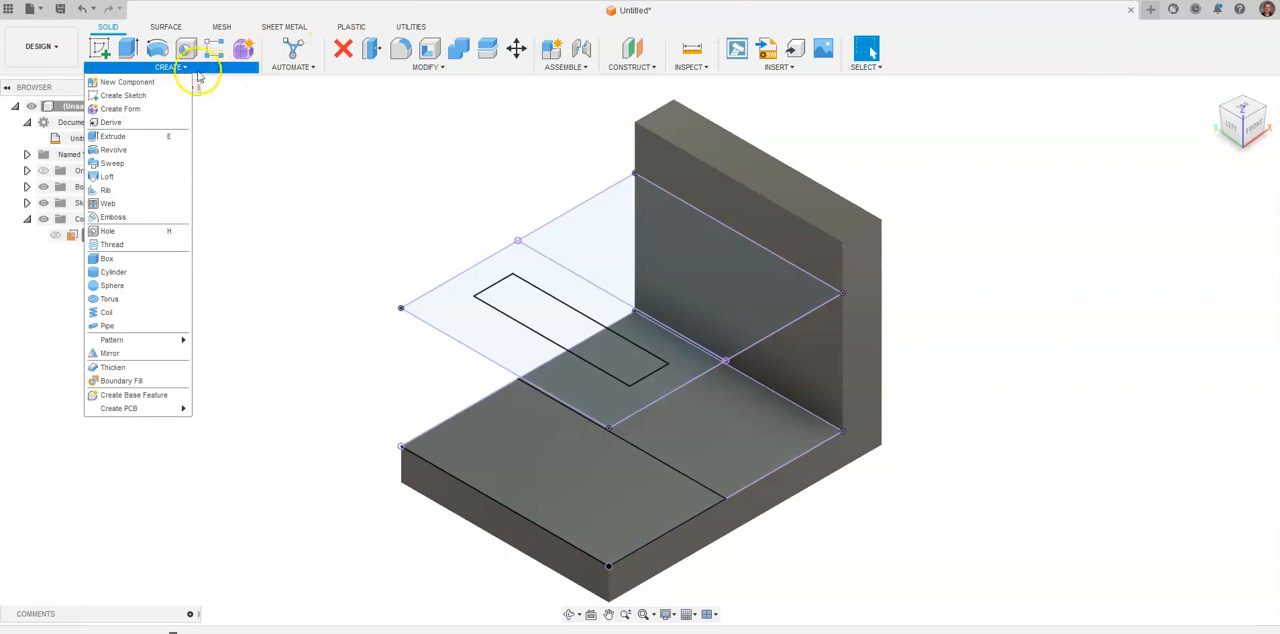
pyautogui.click(155, 176)
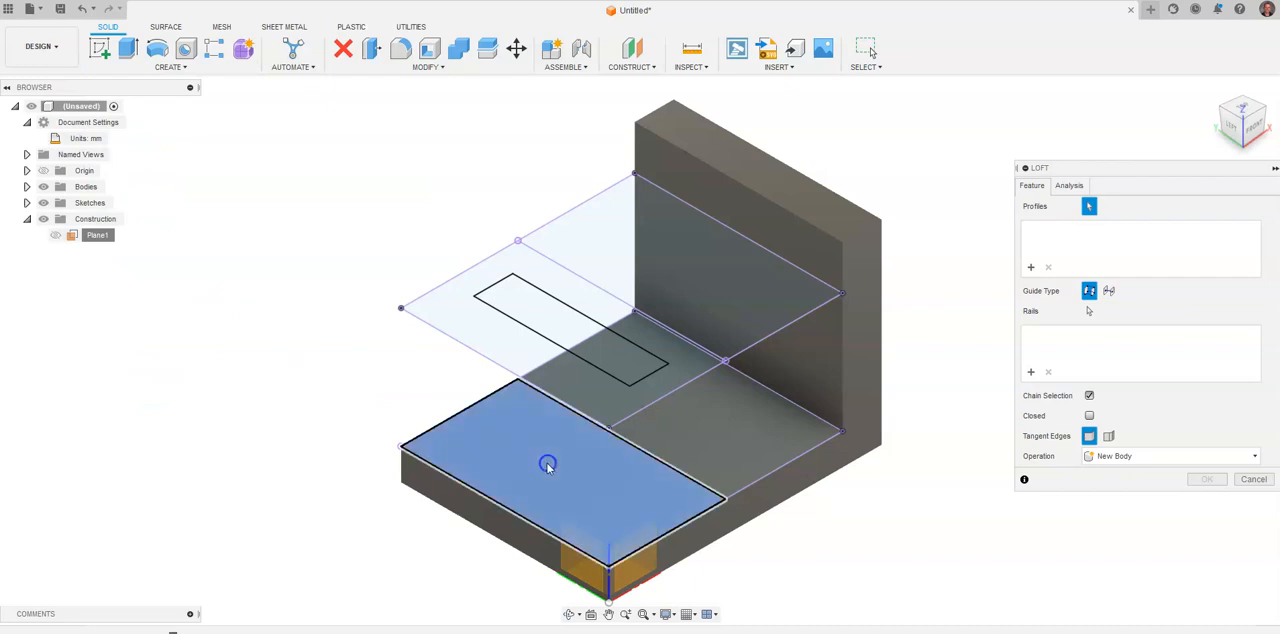
pyautogui.click(546, 463)
pyautogui.click(528, 318)
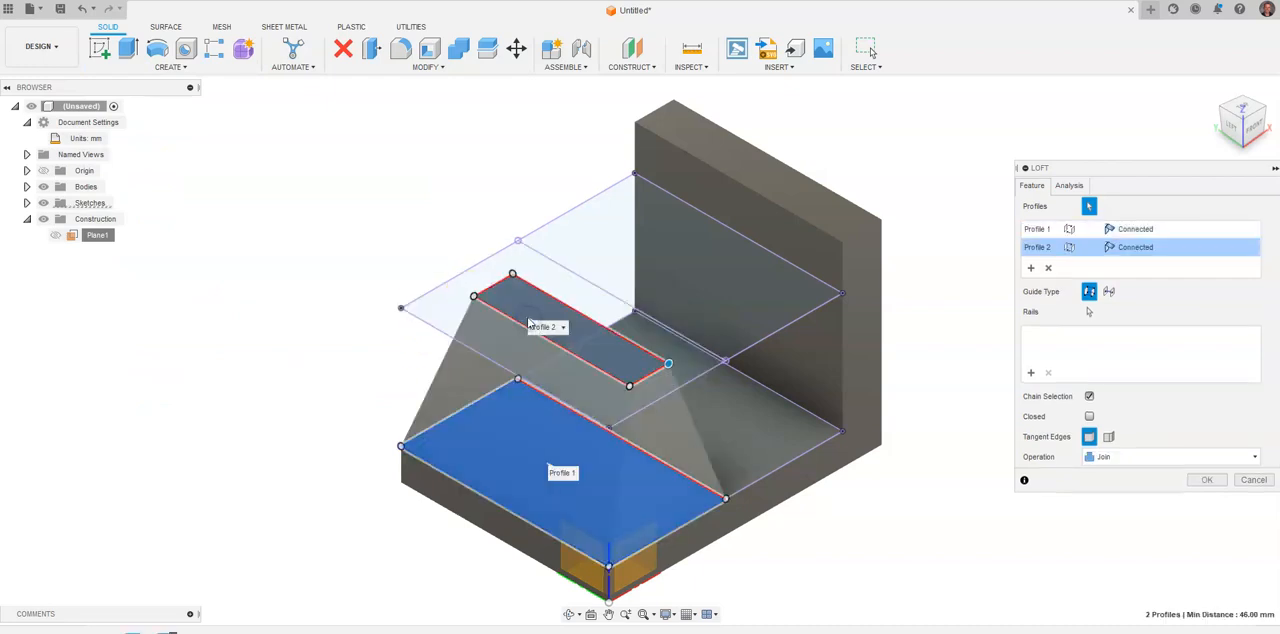
pyautogui.hotkey('alt', 'Tab')
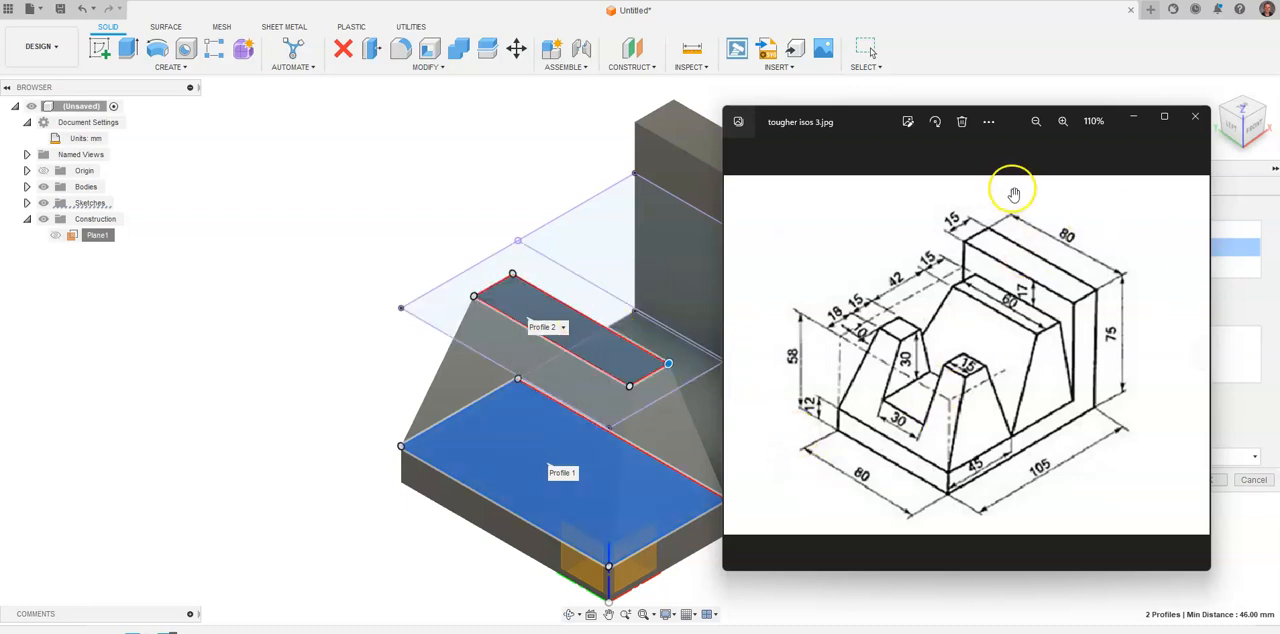
pyautogui.click(856, 592)
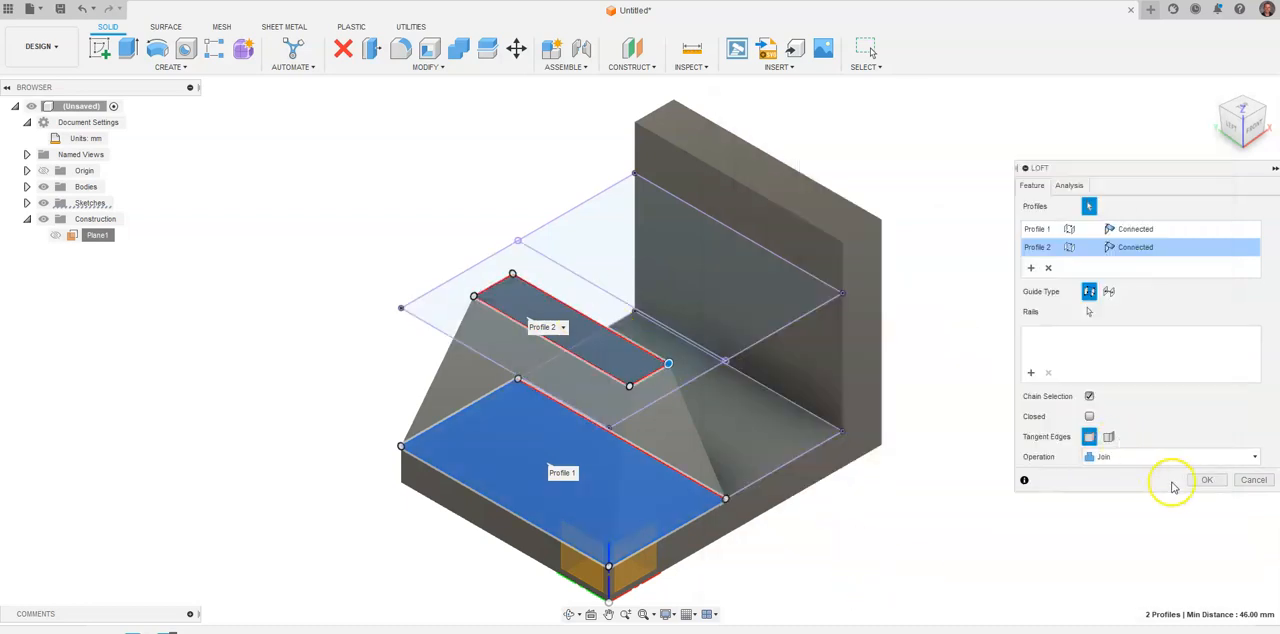
pyautogui.click(1207, 481)
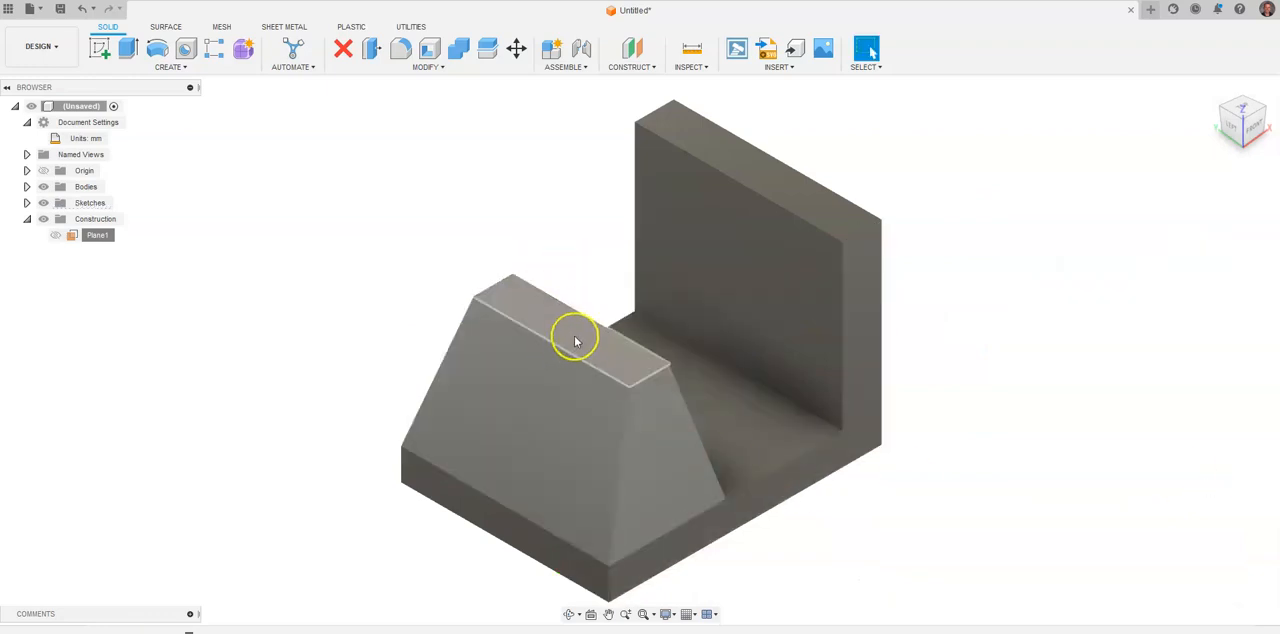
# On the tapered block's top face, sketch a rectangle about 75 mm long and 30 mm wide crossing both long sides of the block.
pyautogui.scroll(-1, 550, 325)
pyautogui.click(94, 58)
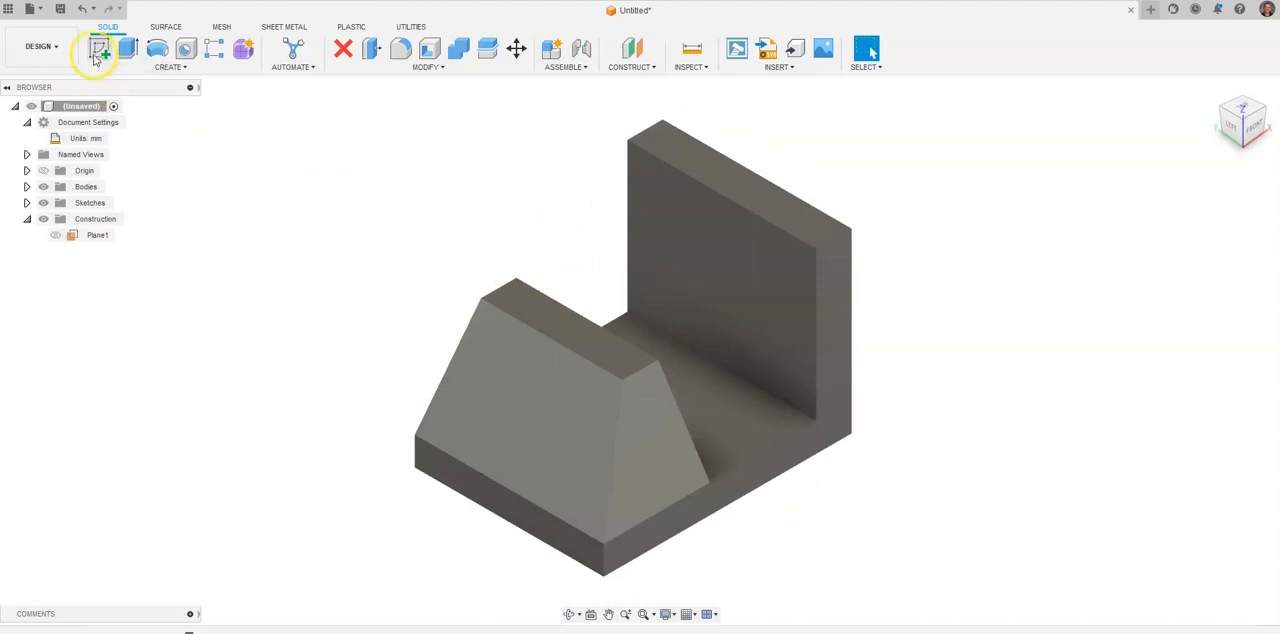
pyautogui.click(566, 331)
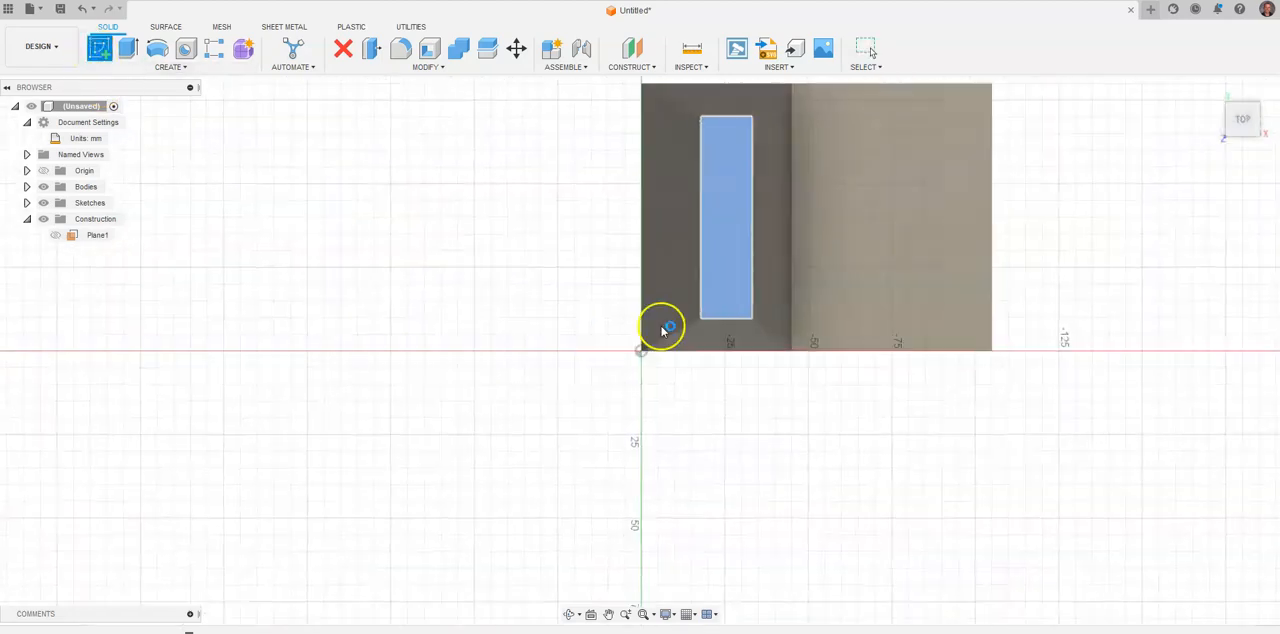
pyautogui.click(101, 54)
pyautogui.click(389, 261)
pyautogui.click(633, 358)
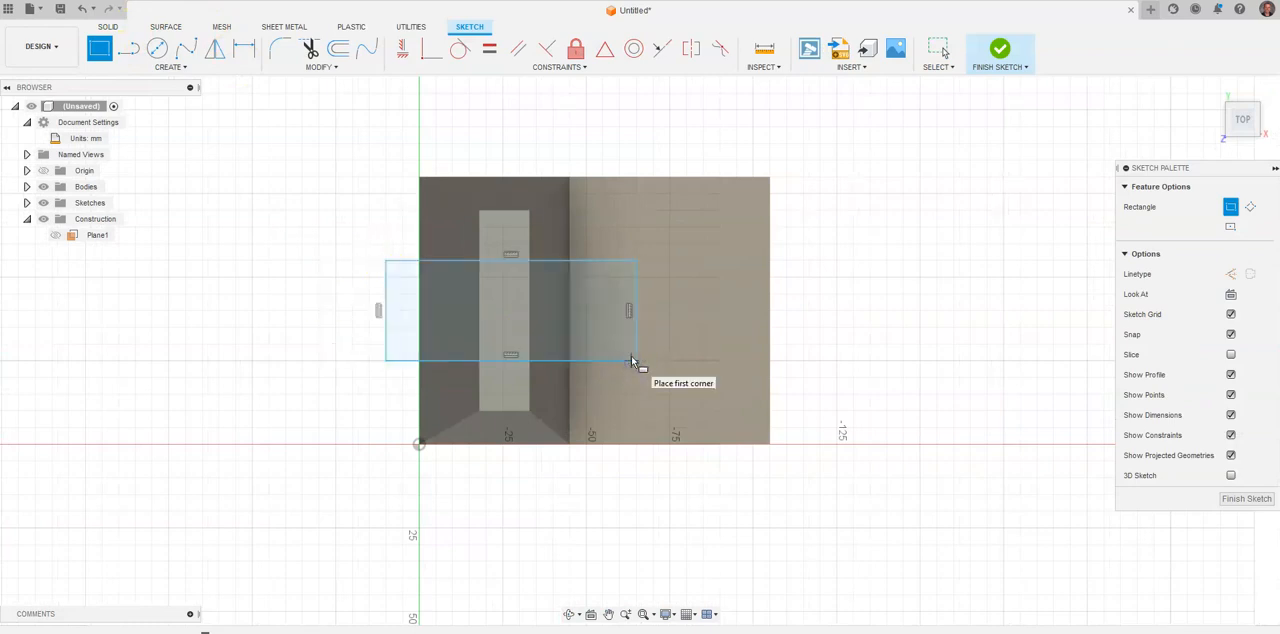
pyautogui.press('Escape')
# Check the reference drawing and dimension the rectangle's rear long side 15 mm from the rear edge of the block's top face.
pyautogui.hotkey('alt', 'Tab')
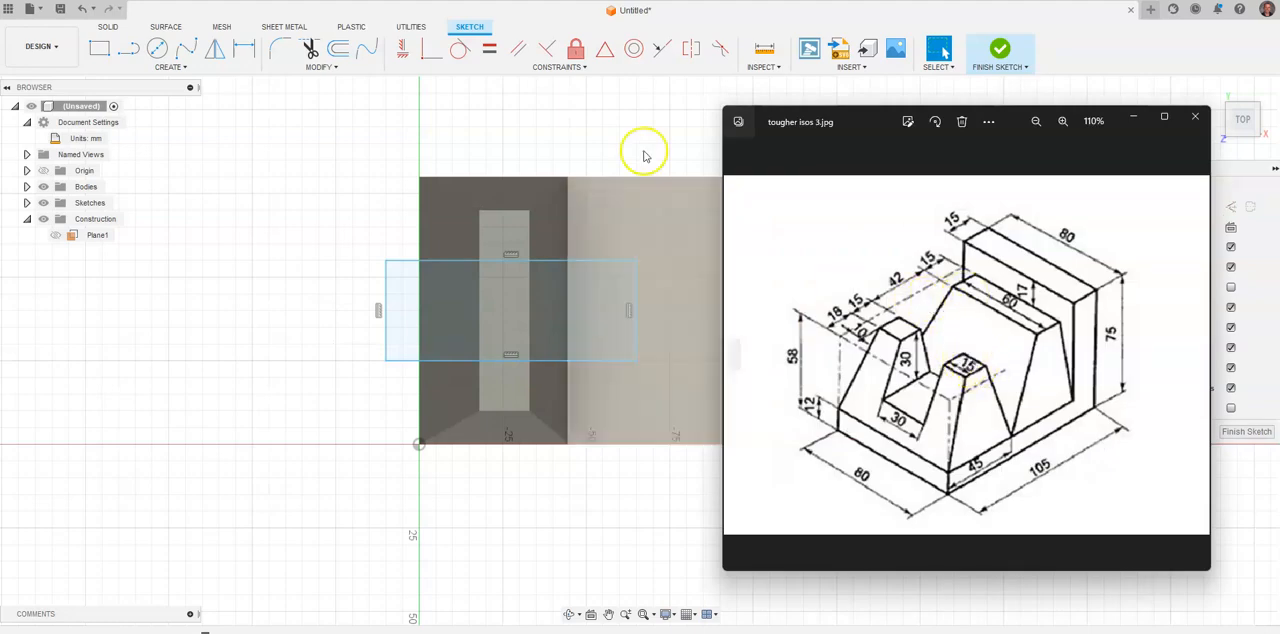
pyautogui.click(243, 52)
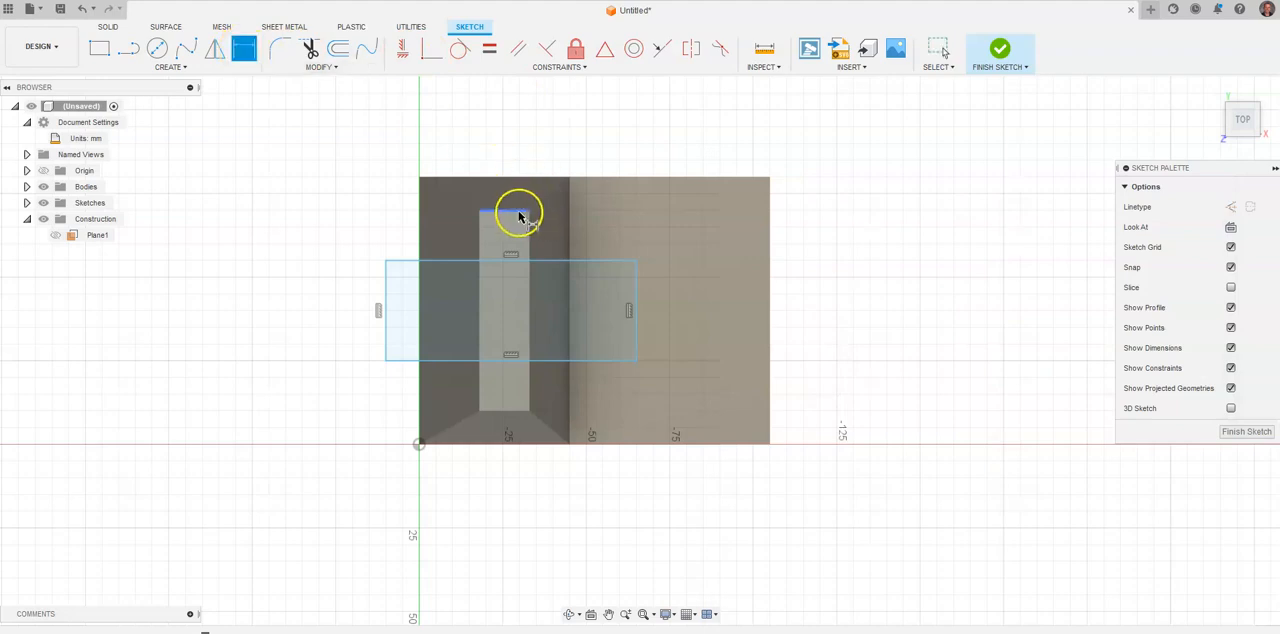
pyautogui.click(513, 211)
pyautogui.click(511, 261)
pyautogui.click(505, 238)
pyautogui.press('Return')
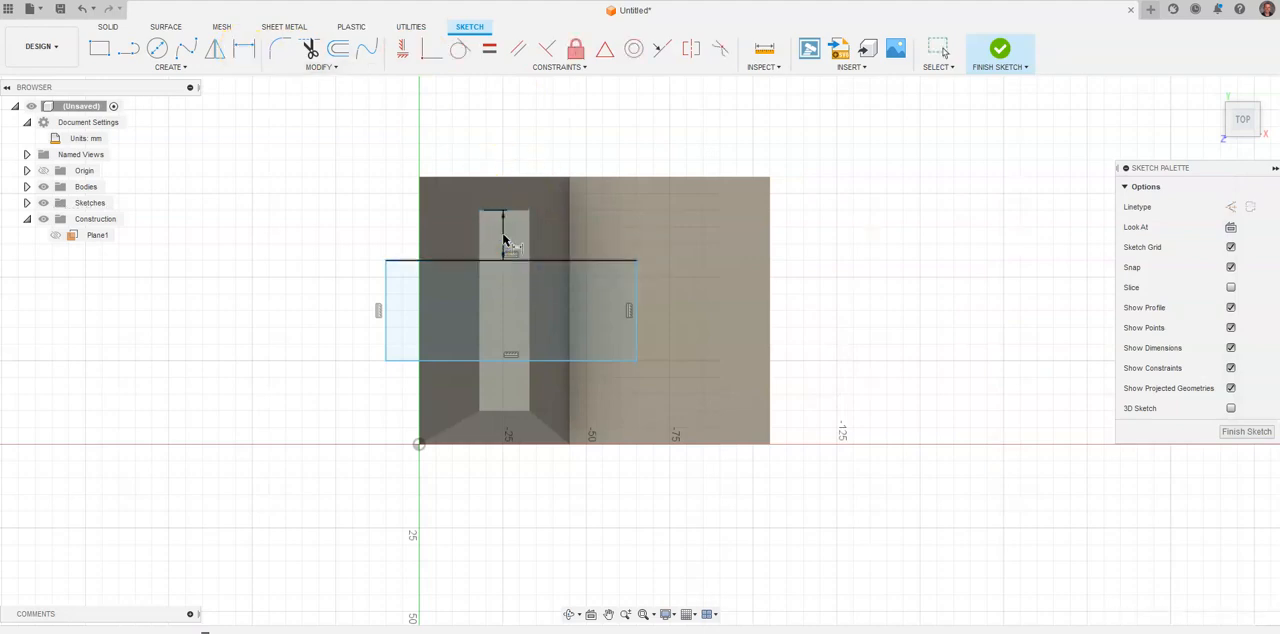
# Dimension the rectangle's front long side from the top face's front edge, linked to the rear 15 mm dimension, and finish the sketch.
pyautogui.click(508, 362)
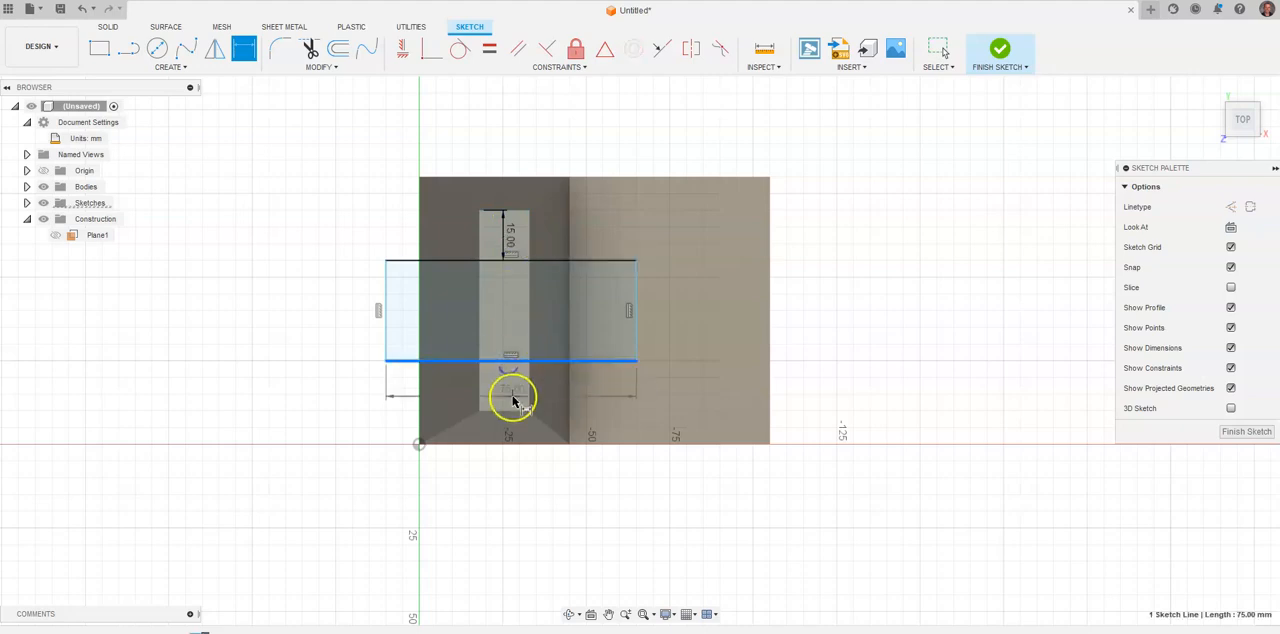
pyautogui.click(508, 409)
pyautogui.click(330, 385)
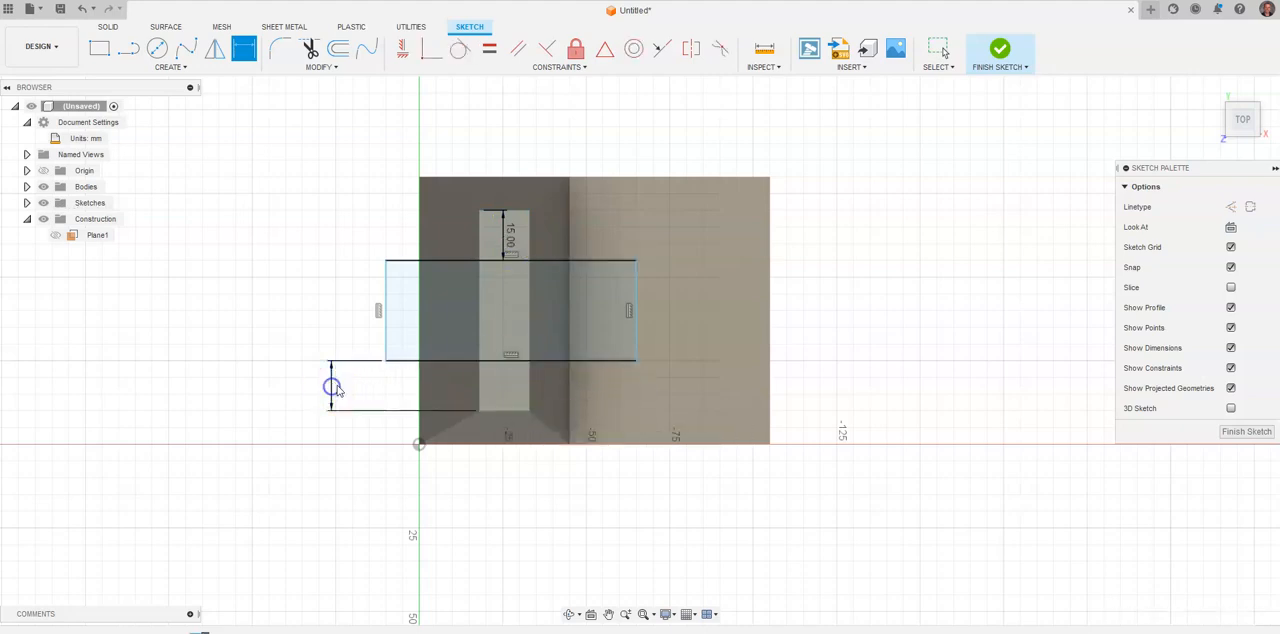
pyautogui.press('Return')
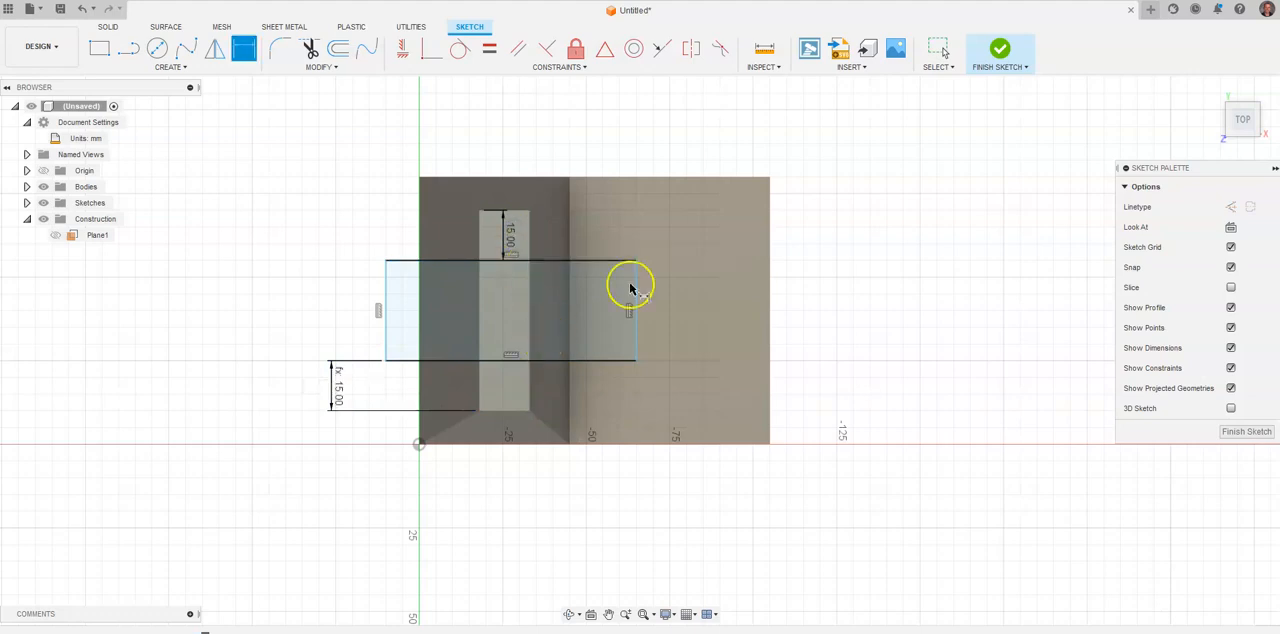
pyautogui.click(1000, 50)
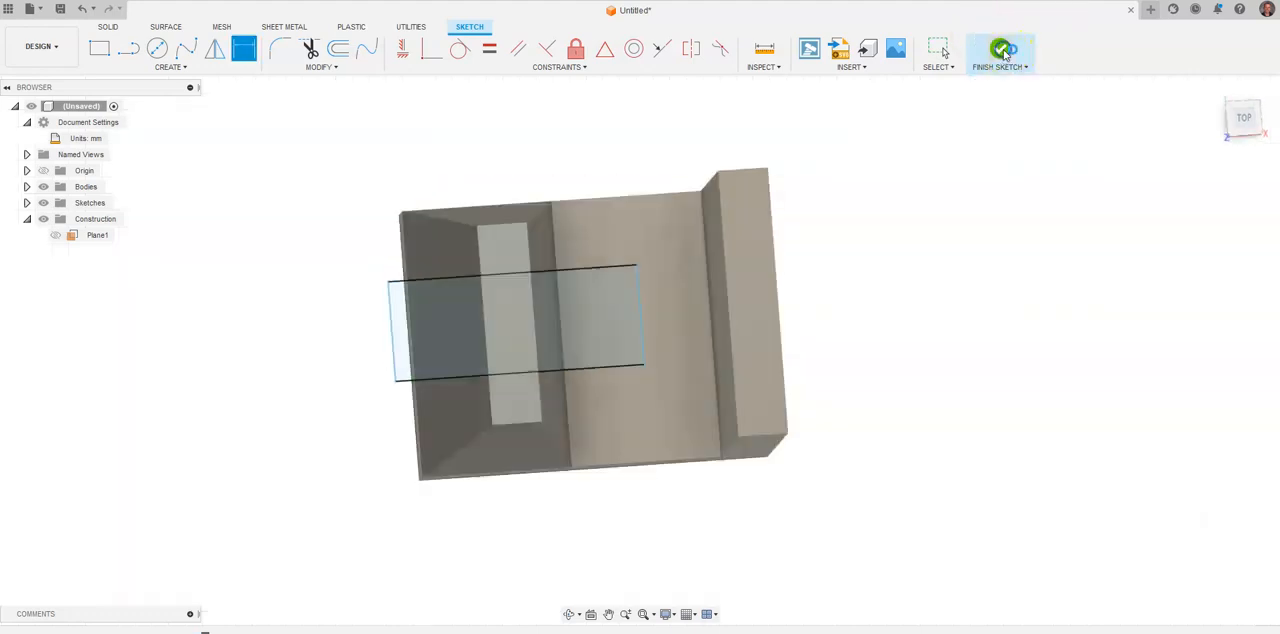
# Cut the slot through the tapered block by extruding all three rectangle profiles -30 mm, following the reference drawing.
pyautogui.hotkey('alt', 'Tab')
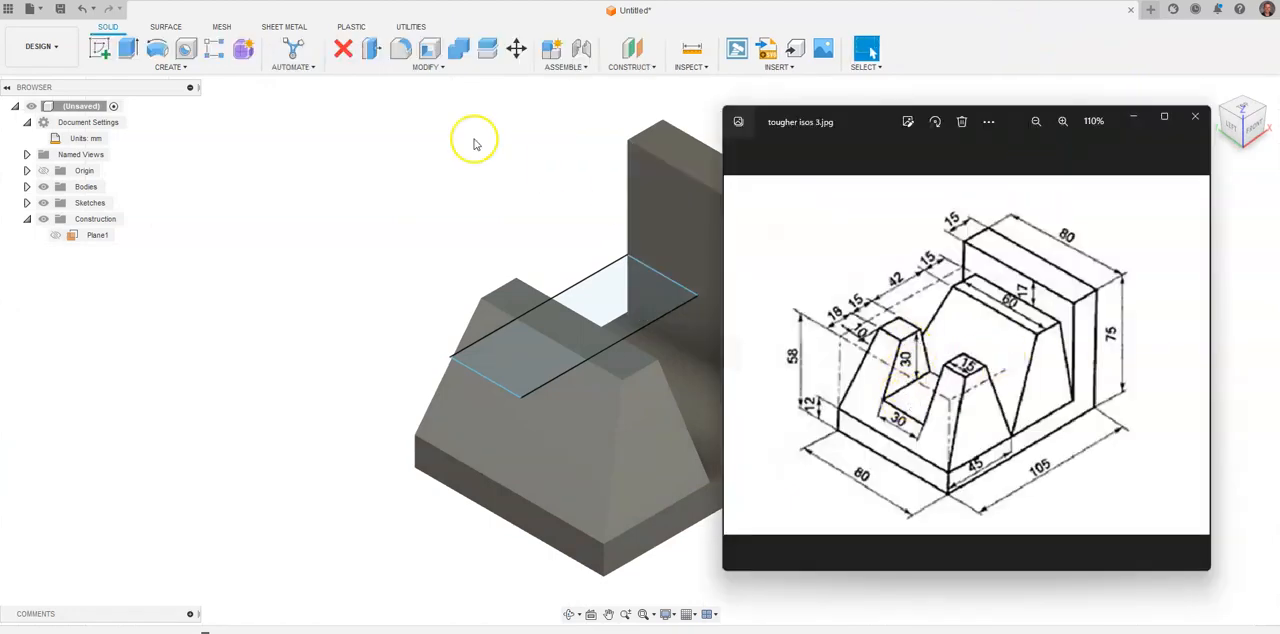
pyautogui.click(128, 49)
pyautogui.click(522, 358)
pyautogui.click(576, 322)
pyautogui.click(605, 300)
pyautogui.moveTo(625, 287); pyautogui.dragTo(631, 336)
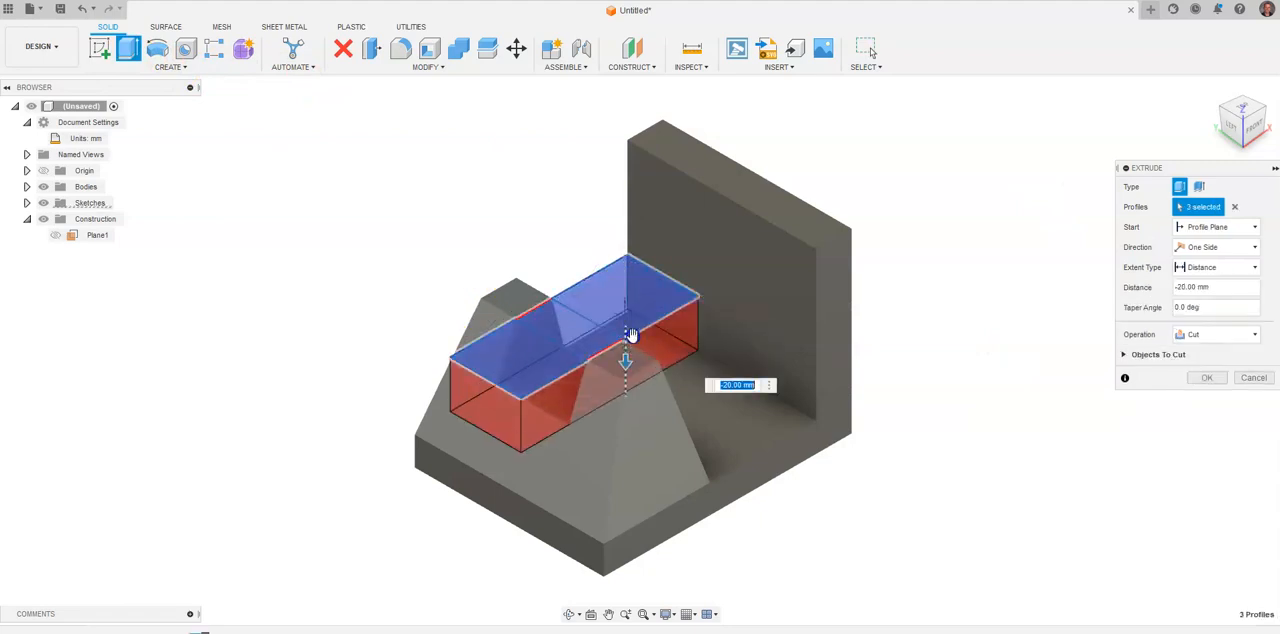
pyautogui.write('-30')
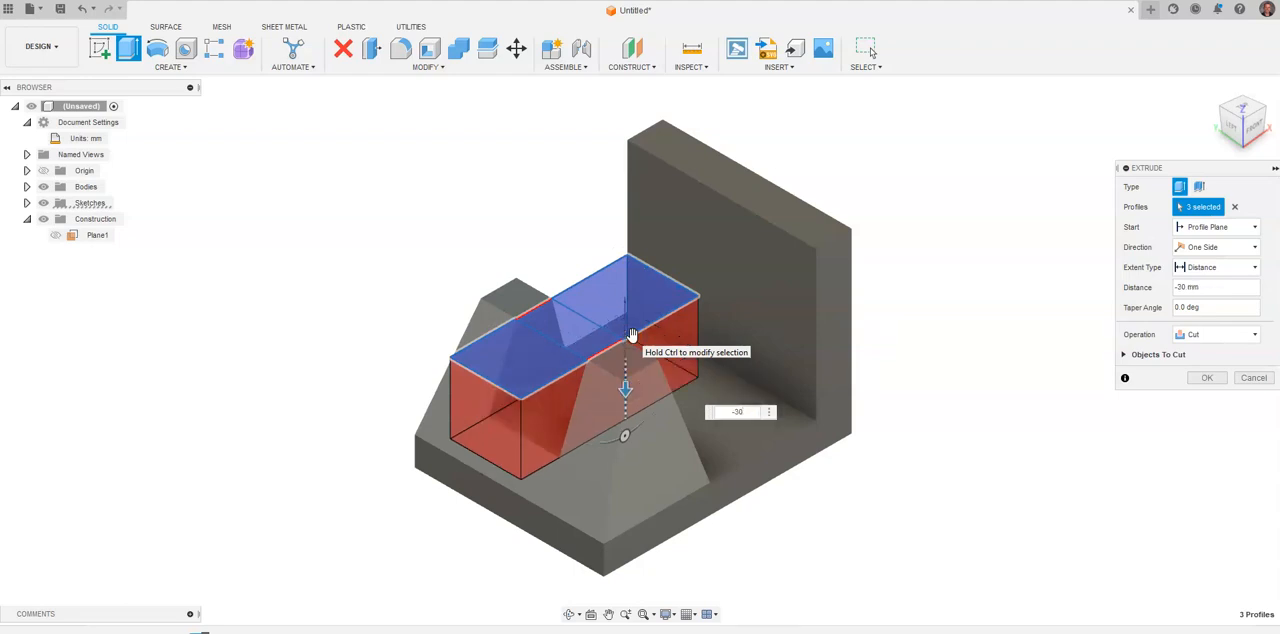
pyautogui.press('Return')
# Check the reference drawing, show the 58 mm offset plane and start a new sketch on it.
pyautogui.scroll(2, 533, 297)
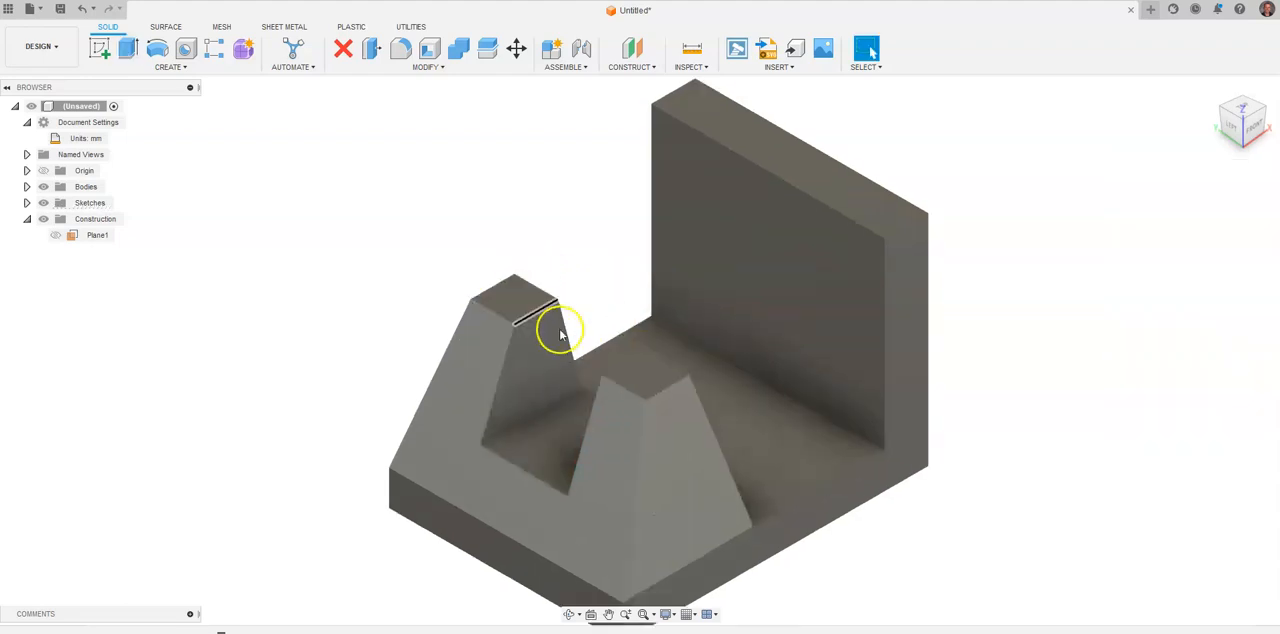
pyautogui.hotkey('alt', 'Tab')
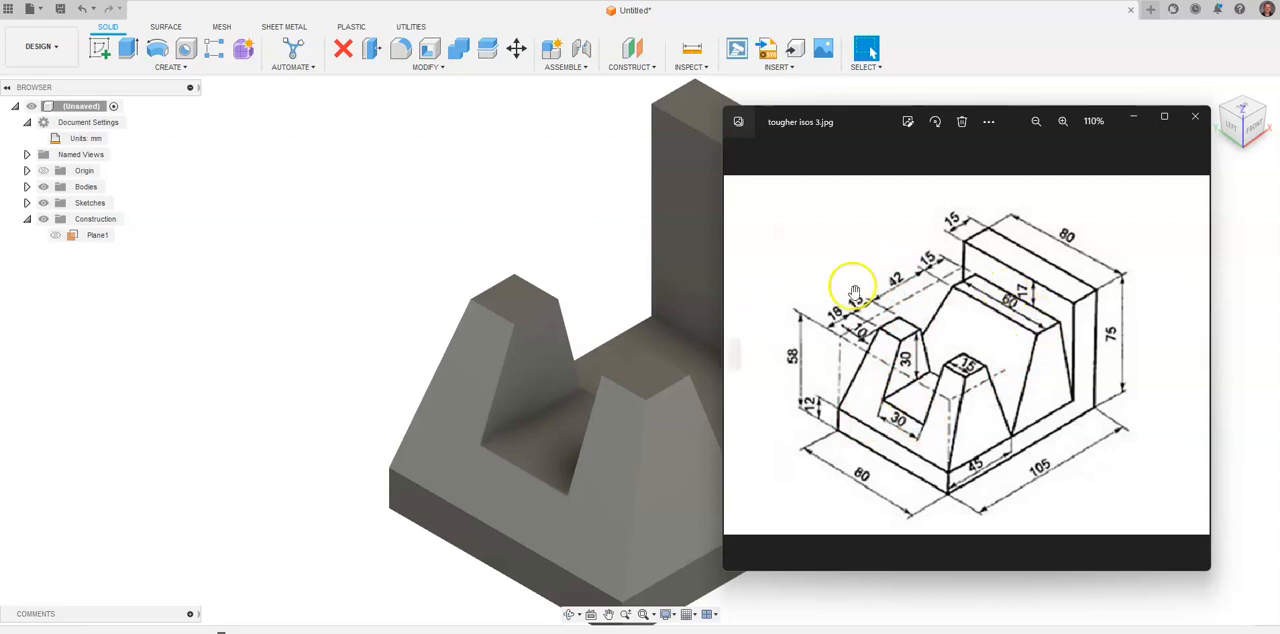
pyautogui.click(604, 221)
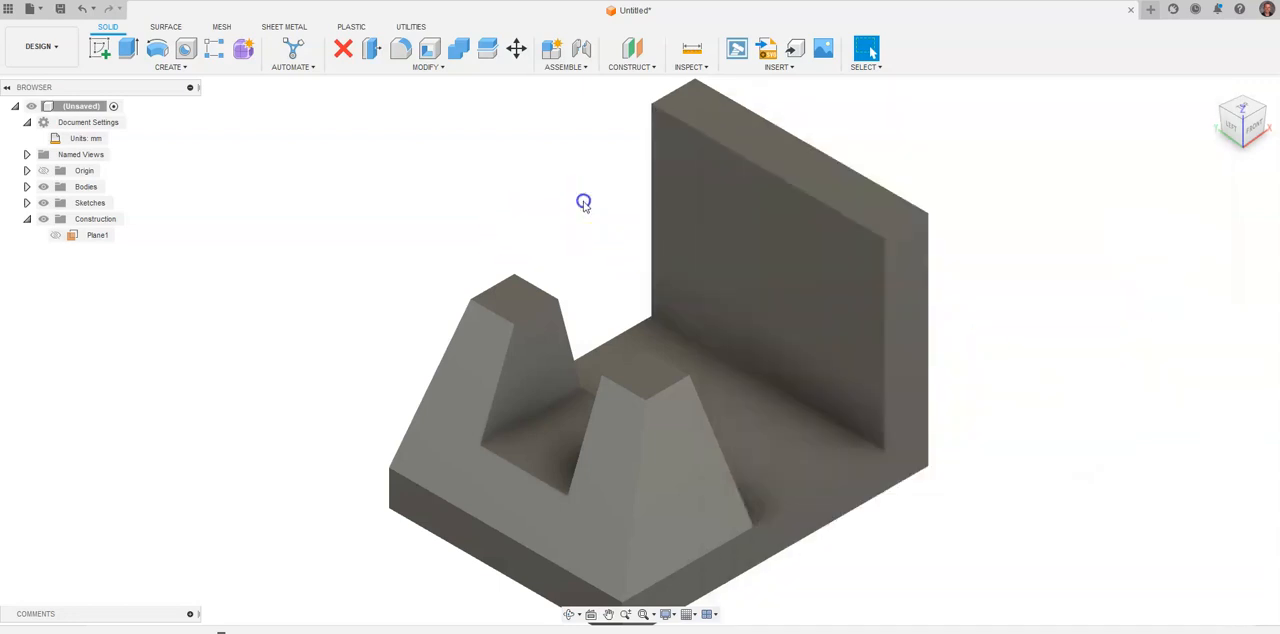
pyautogui.click(57, 240)
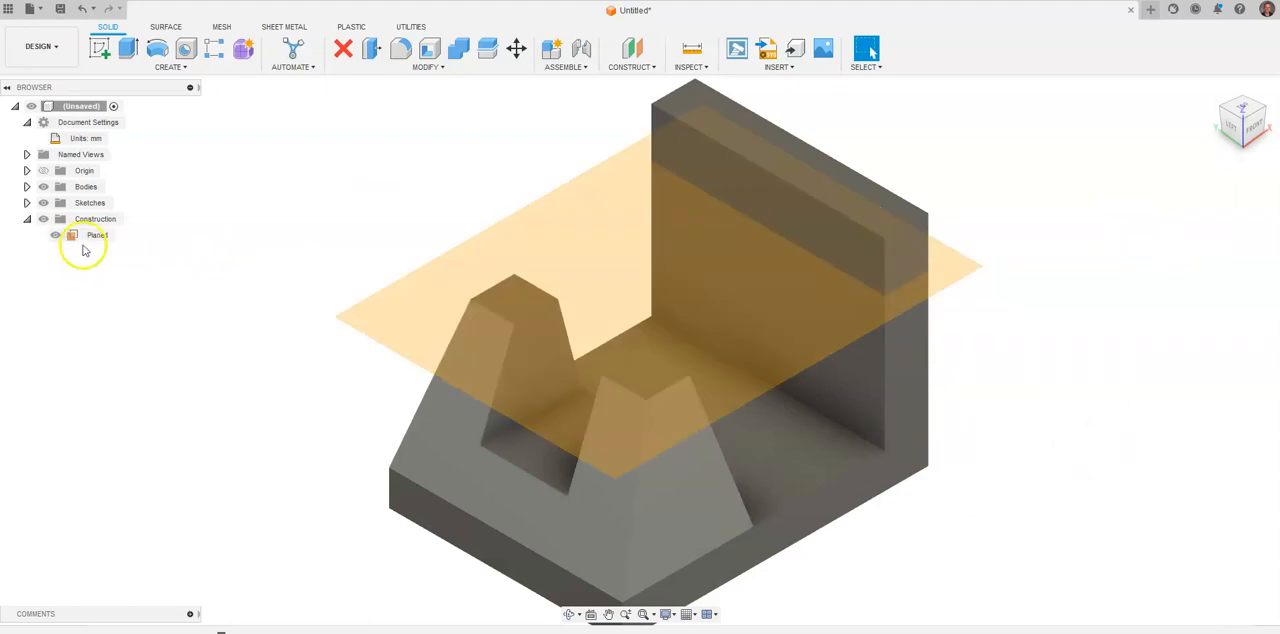
pyautogui.rightClick(88, 238)
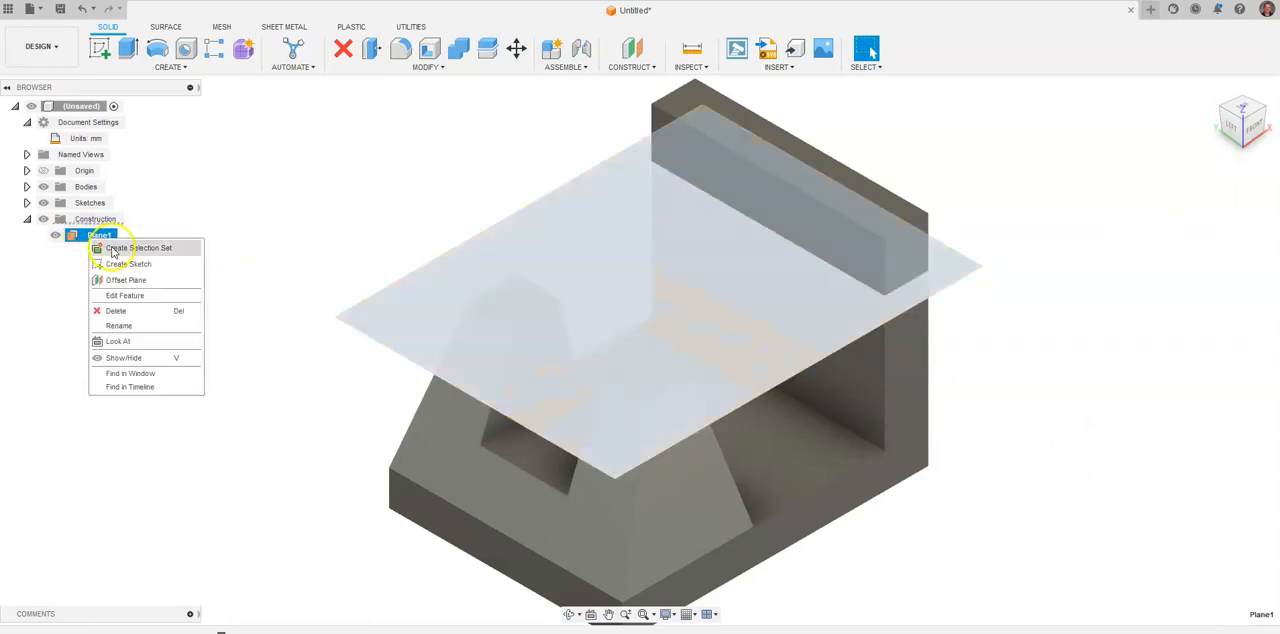
pyautogui.click(124, 264)
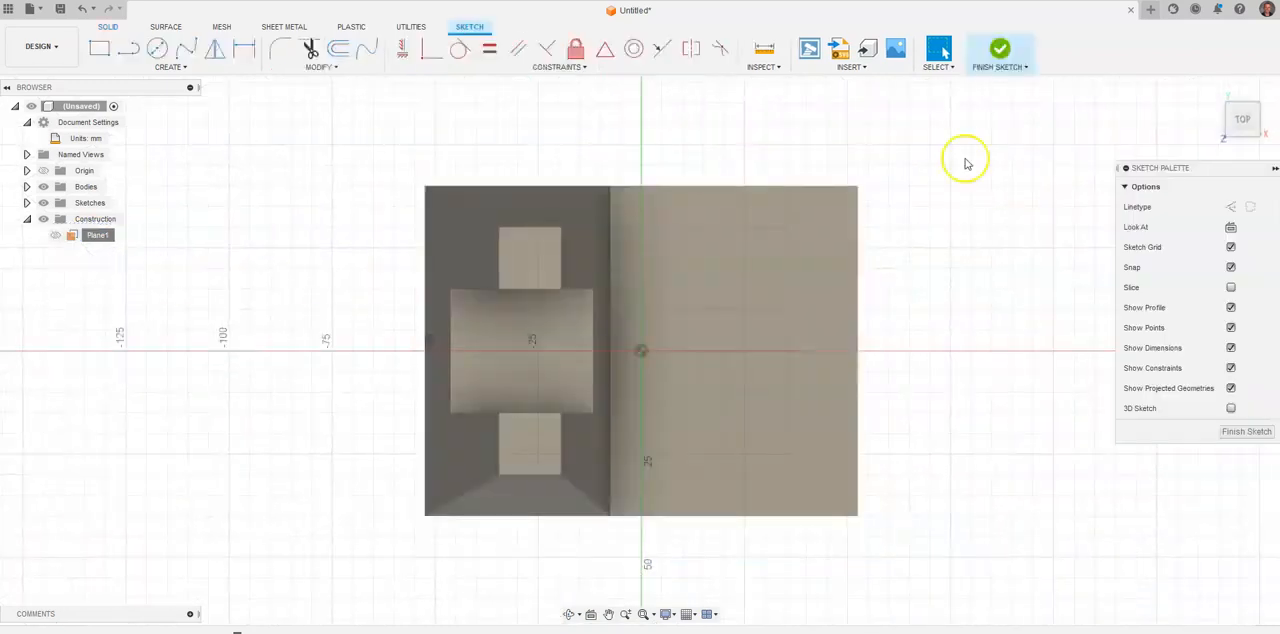
# Project the rear base face, both post top faces and the slot floor onto the 58 mm plane sketch.
pyautogui.click(1215, 90)
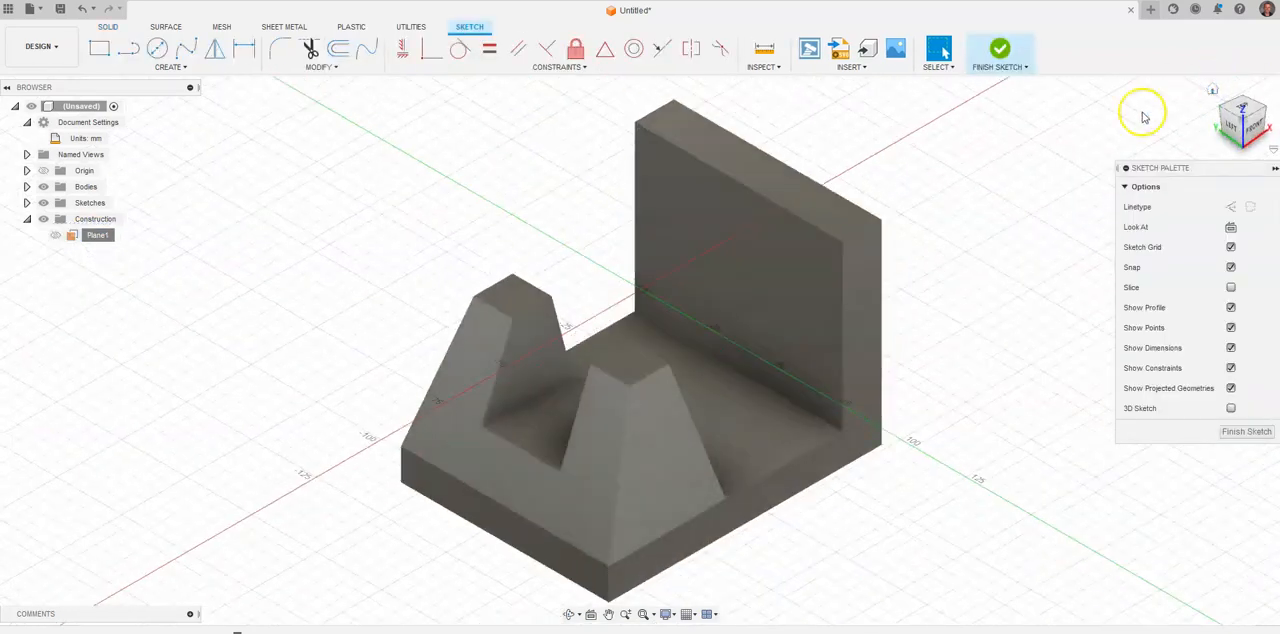
pyautogui.press('p')
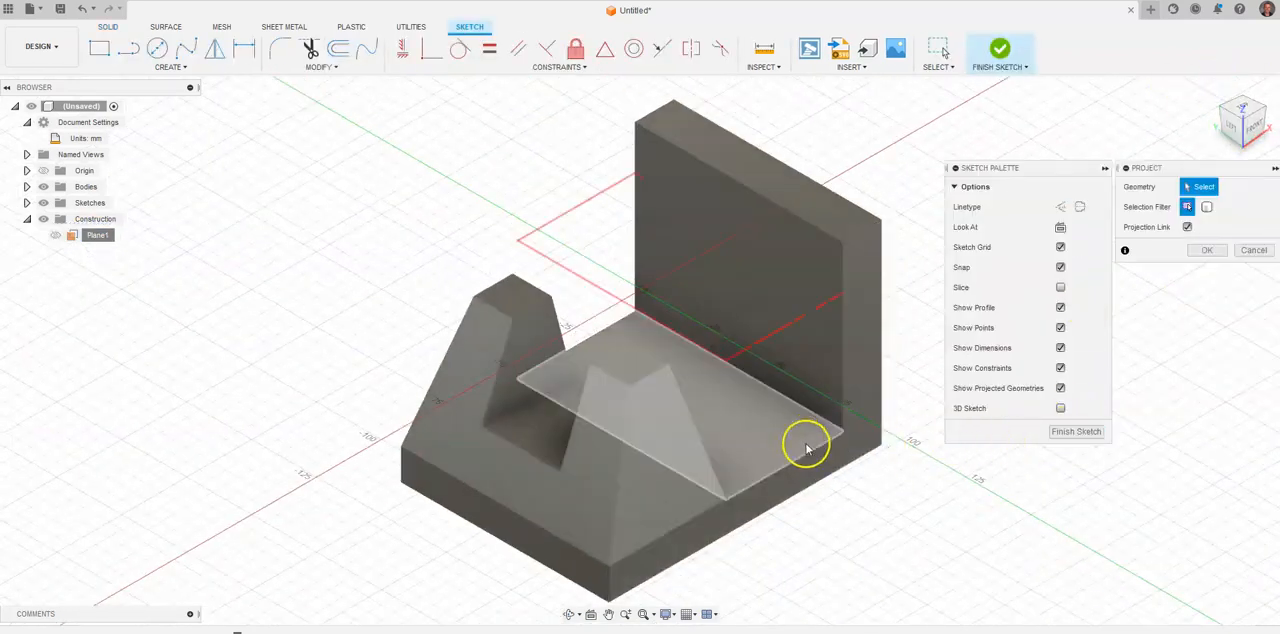
pyautogui.click(799, 436)
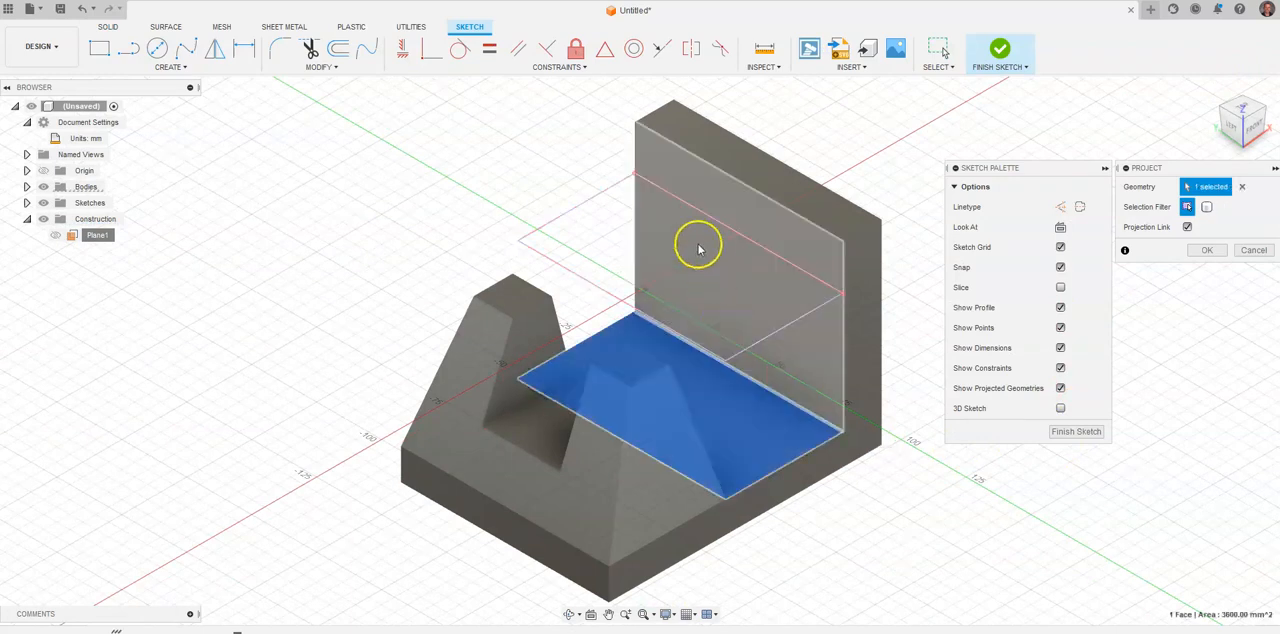
pyautogui.click(631, 361)
pyautogui.click(505, 293)
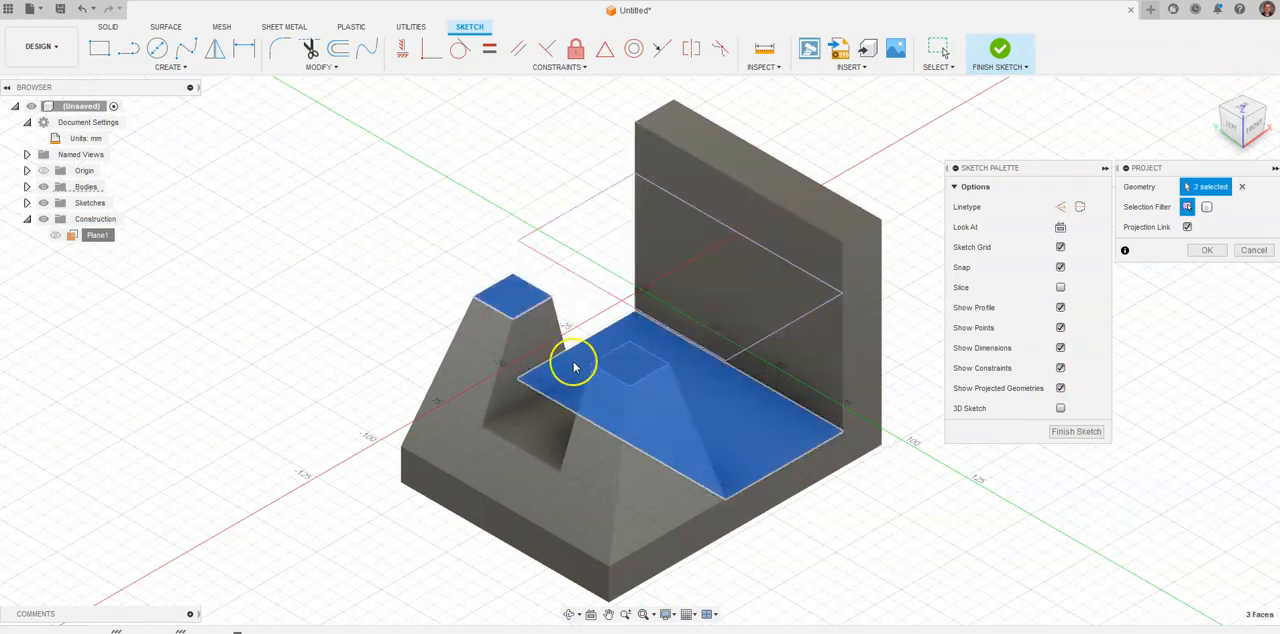
pyautogui.click(549, 434)
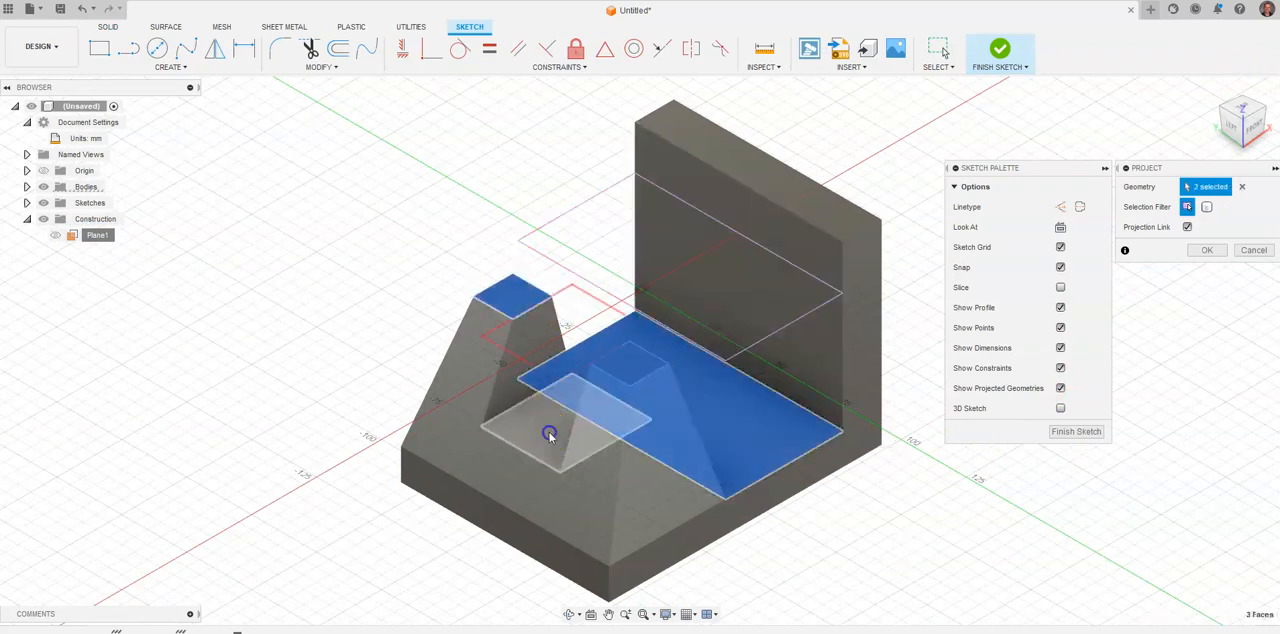
# Add the tapered block's front and two side bottom edges to the projected sketch geometry.
pyautogui.click(493, 513)
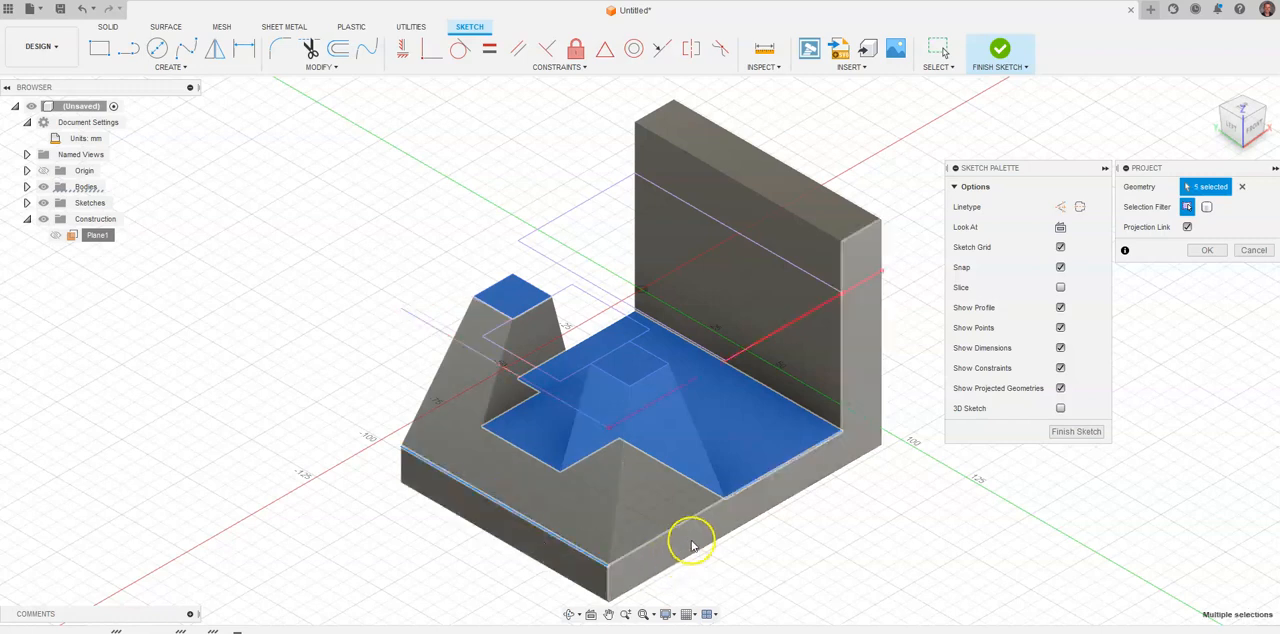
pyautogui.click(678, 532)
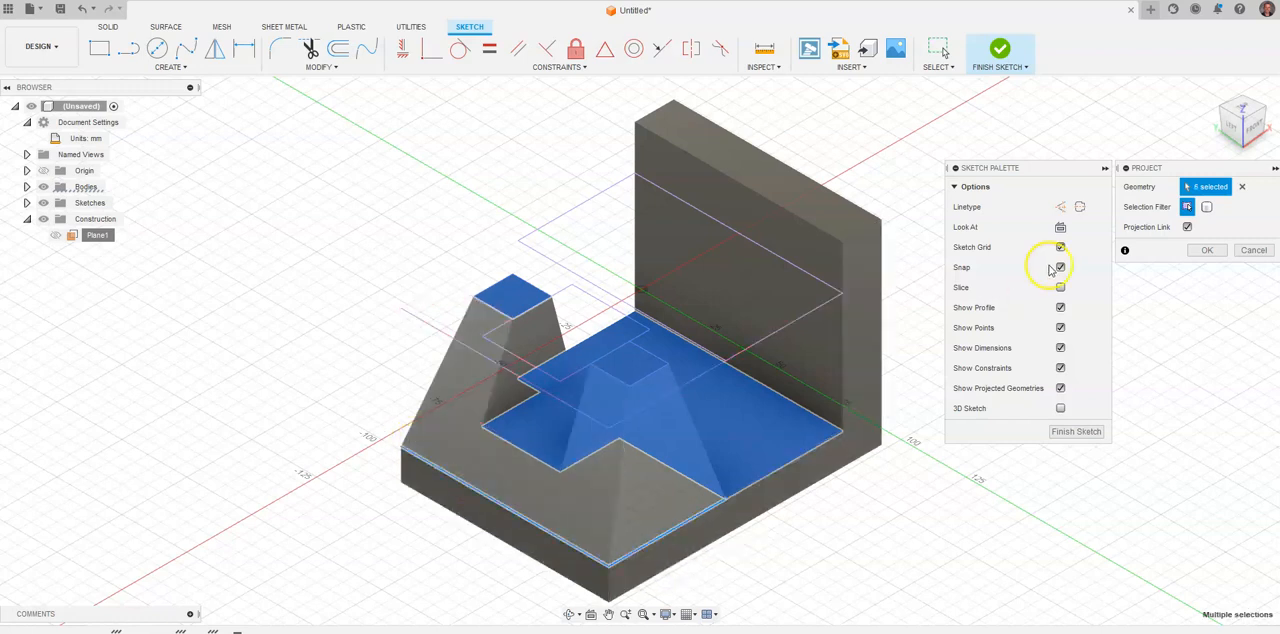
pyautogui.click(1224, 112)
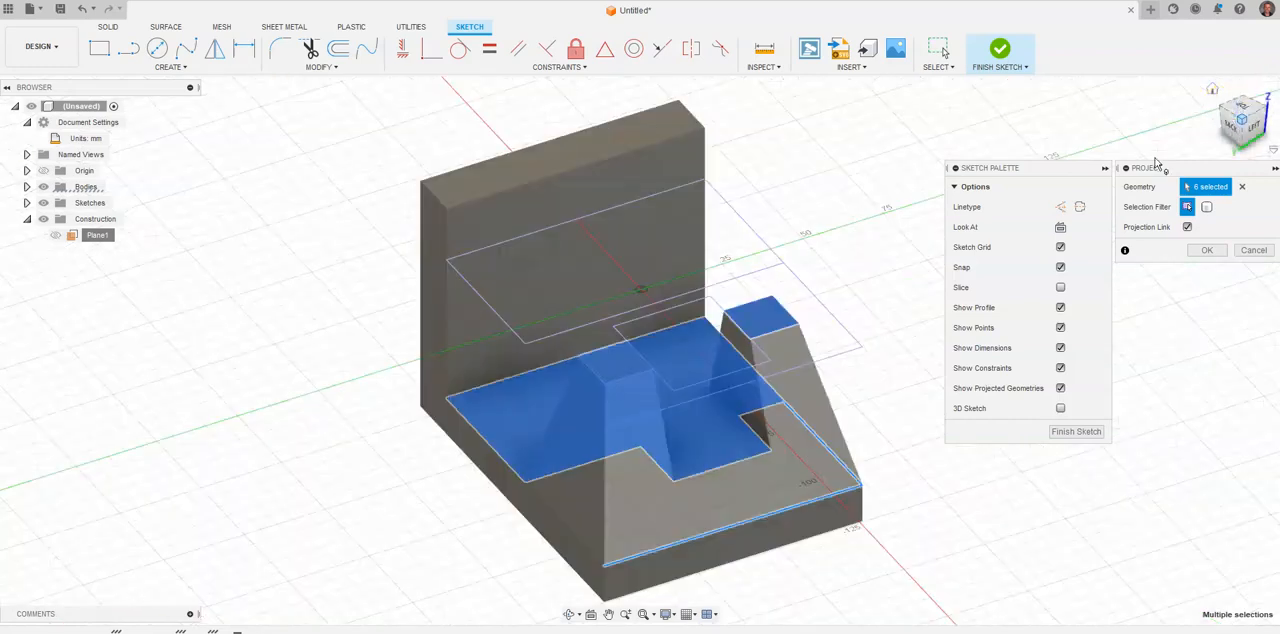
pyautogui.click(620, 540)
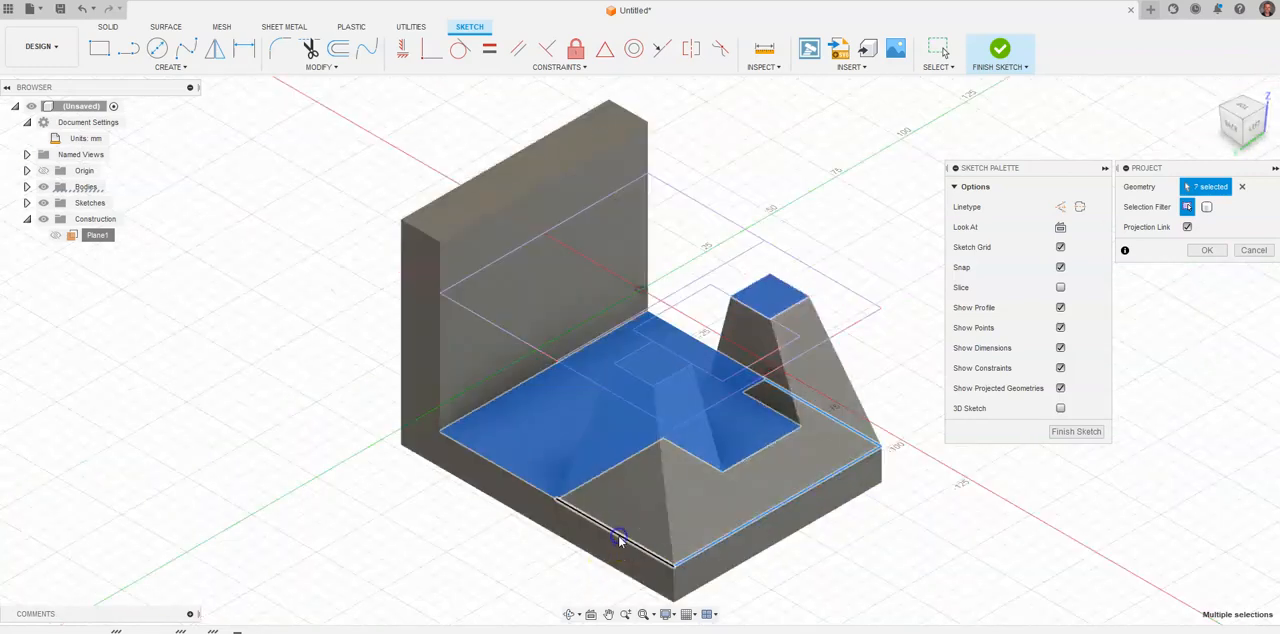
pyautogui.click(1241, 108)
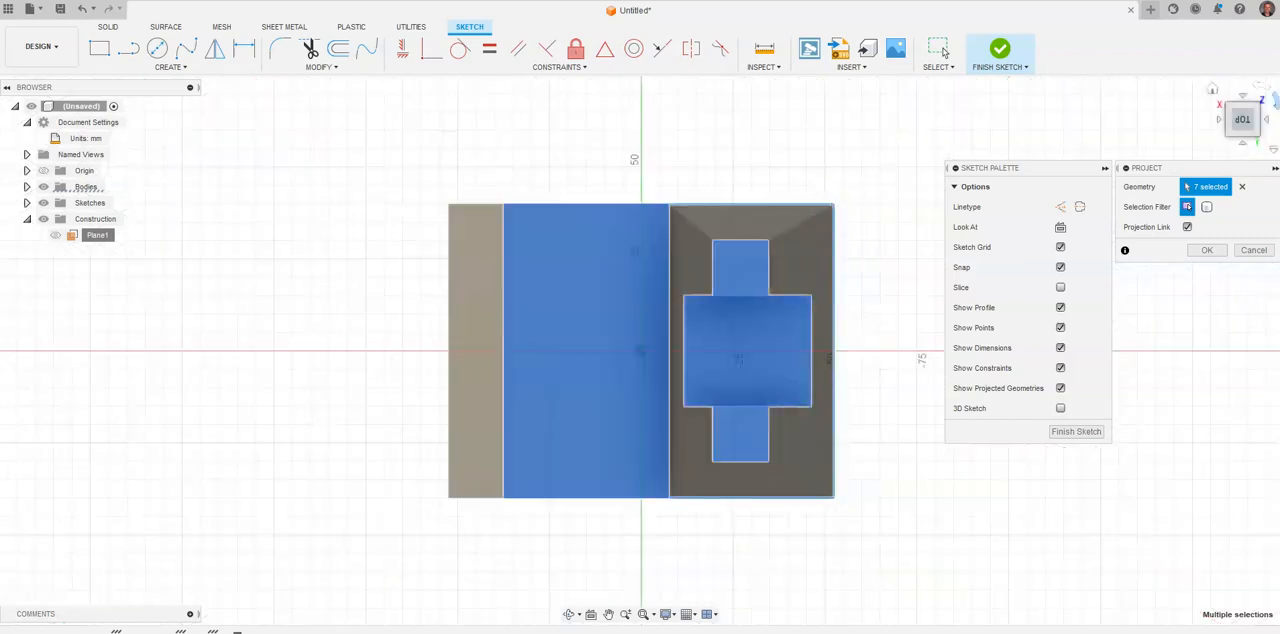
pyautogui.click(1208, 92)
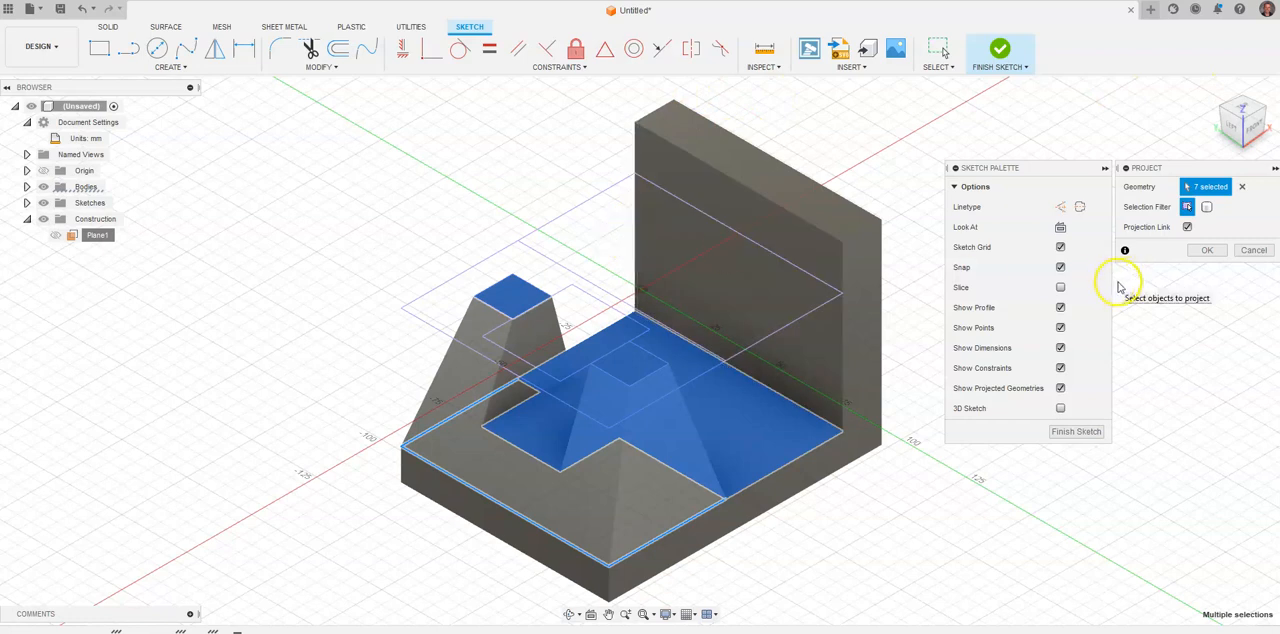
# Following the reference drawing, draw a 15 by 60 mm rectangle over the rear base face, its ends aligned with the post tops' outer edges.
pyautogui.hotkey('alt', 'Tab')
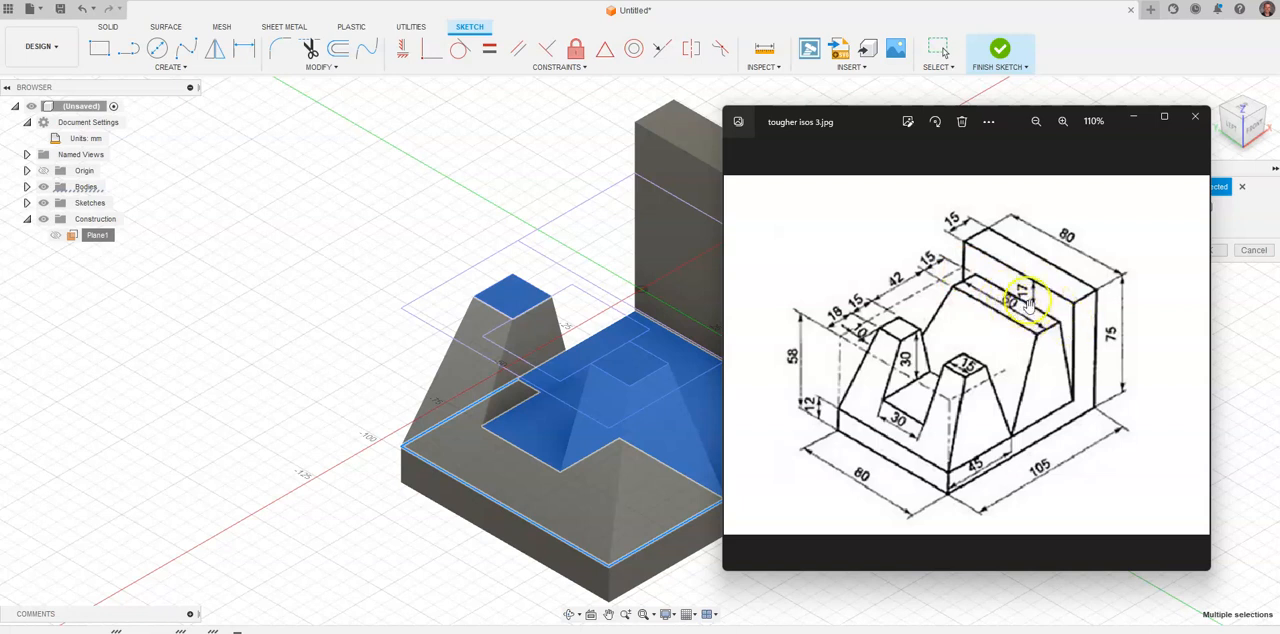
pyautogui.click(1245, 110)
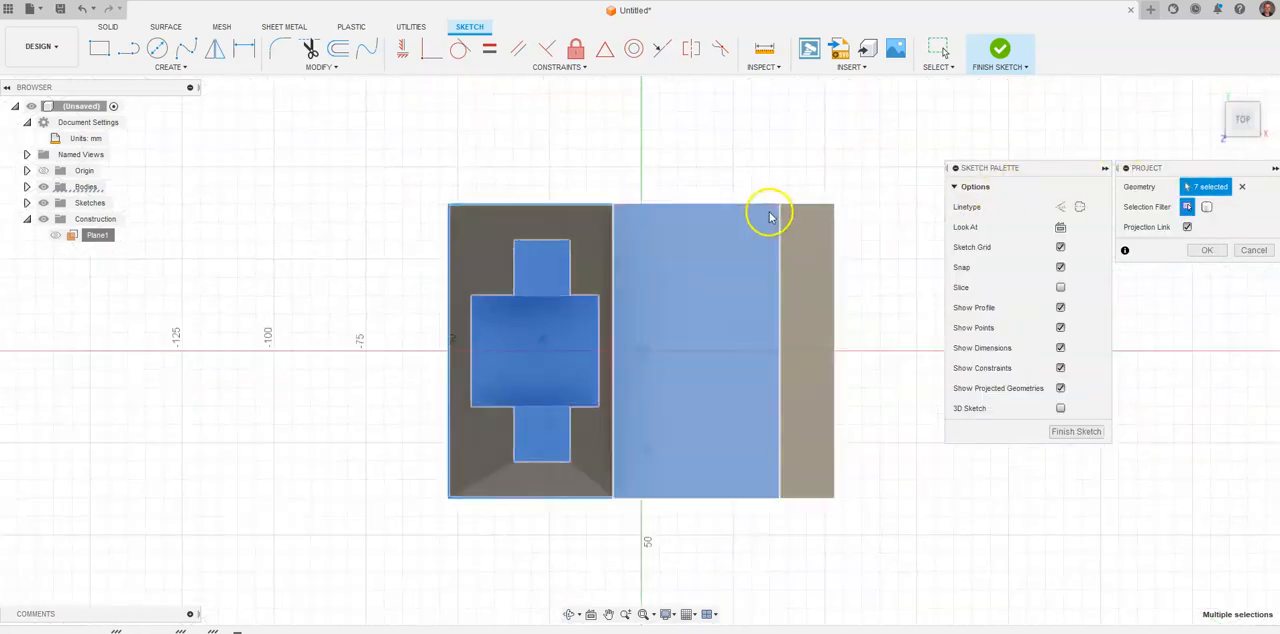
pyautogui.click(112, 51)
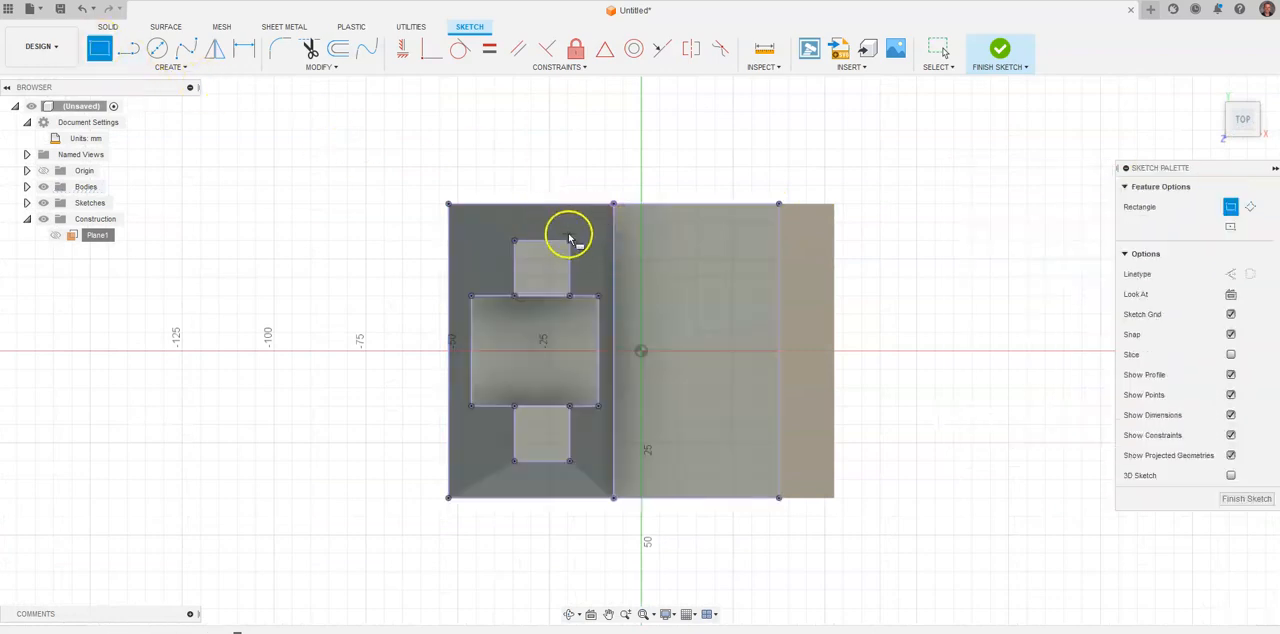
pyautogui.click(690, 241)
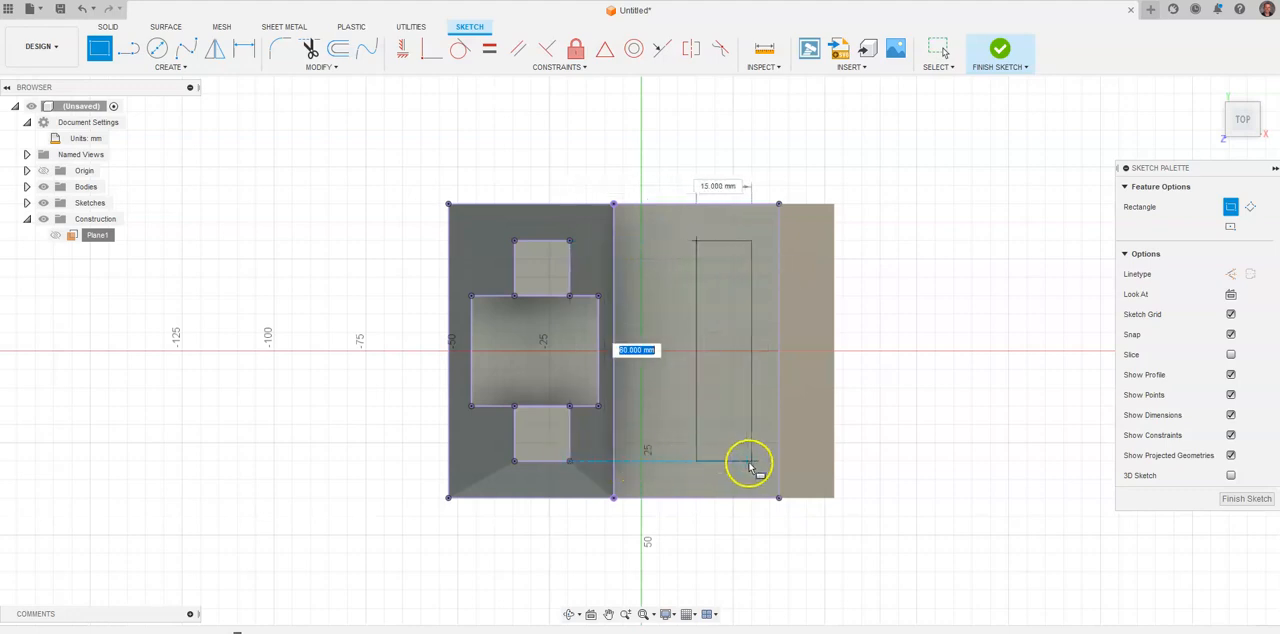
pyautogui.click(750, 462)
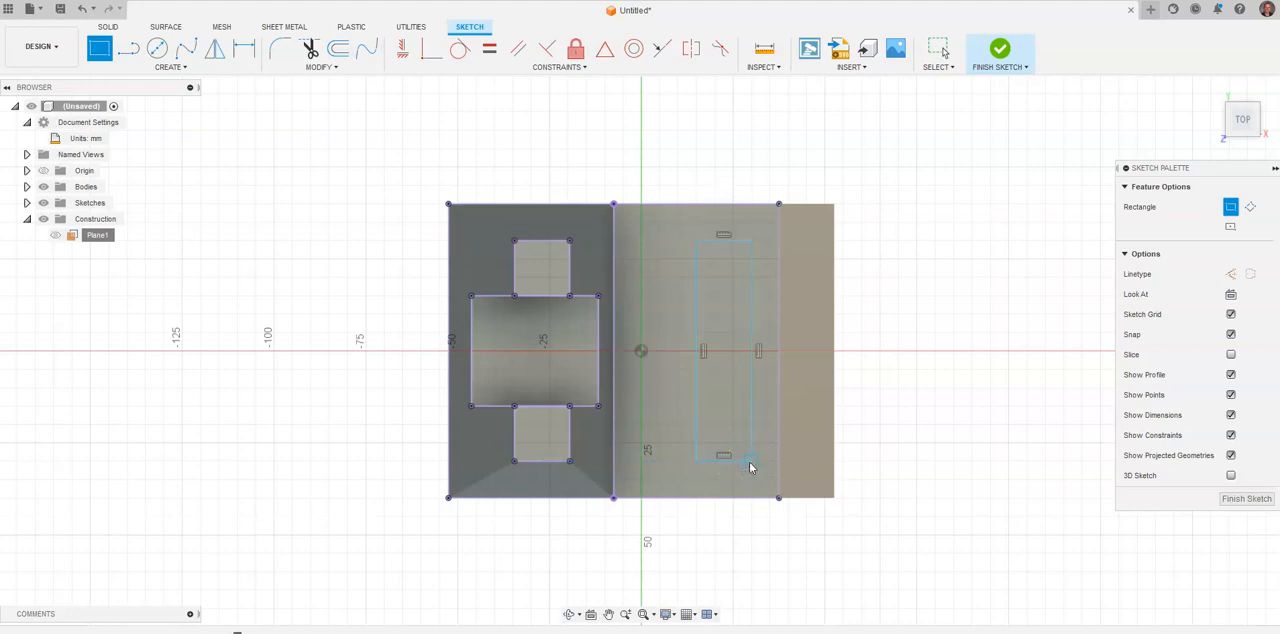
pyautogui.press('Escape')
pyautogui.click(707, 244)
pyautogui.click(560, 247)
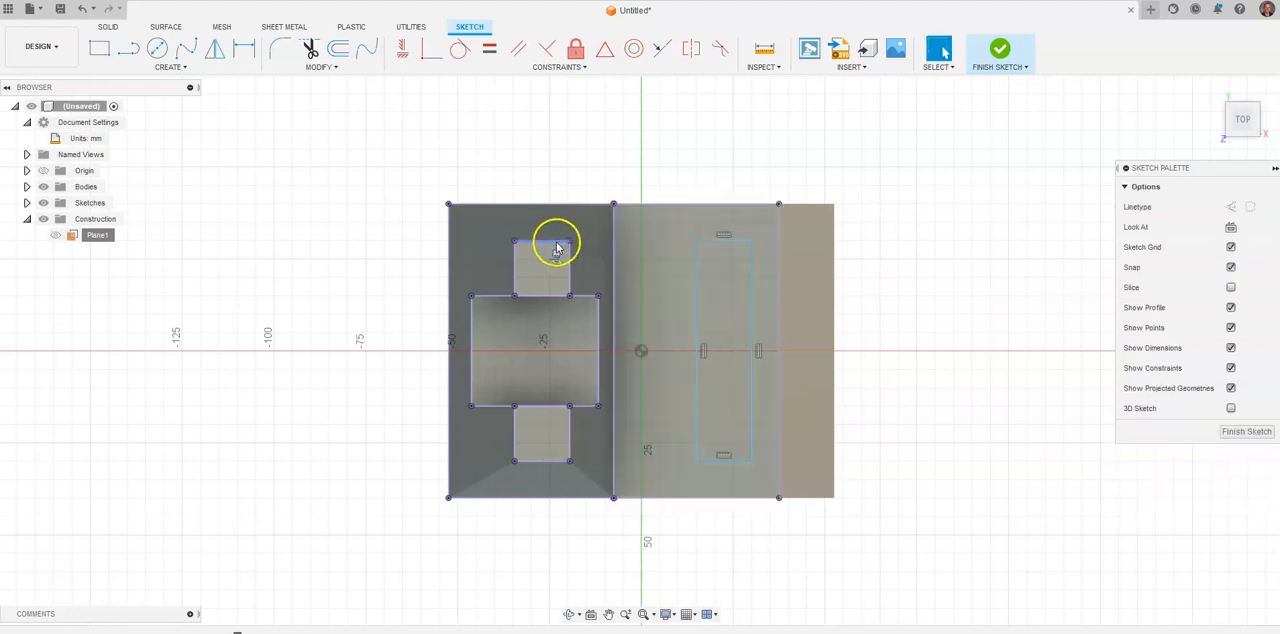
pyautogui.click(727, 462)
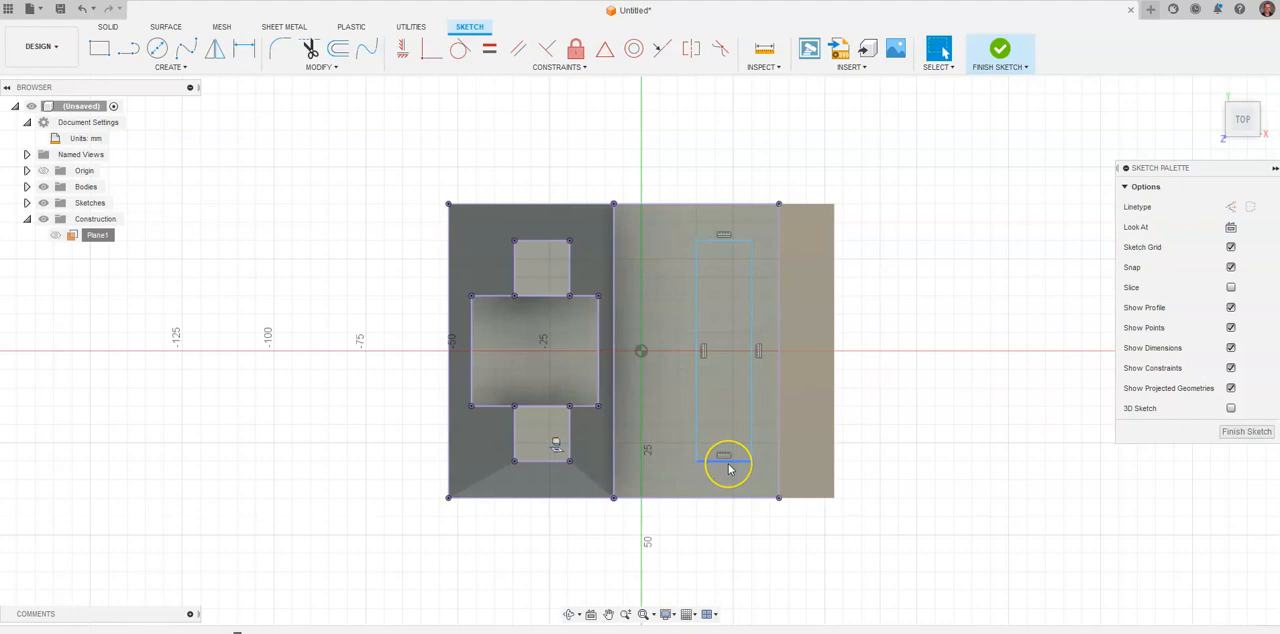
pyautogui.hotkey('alt', 'Tab')
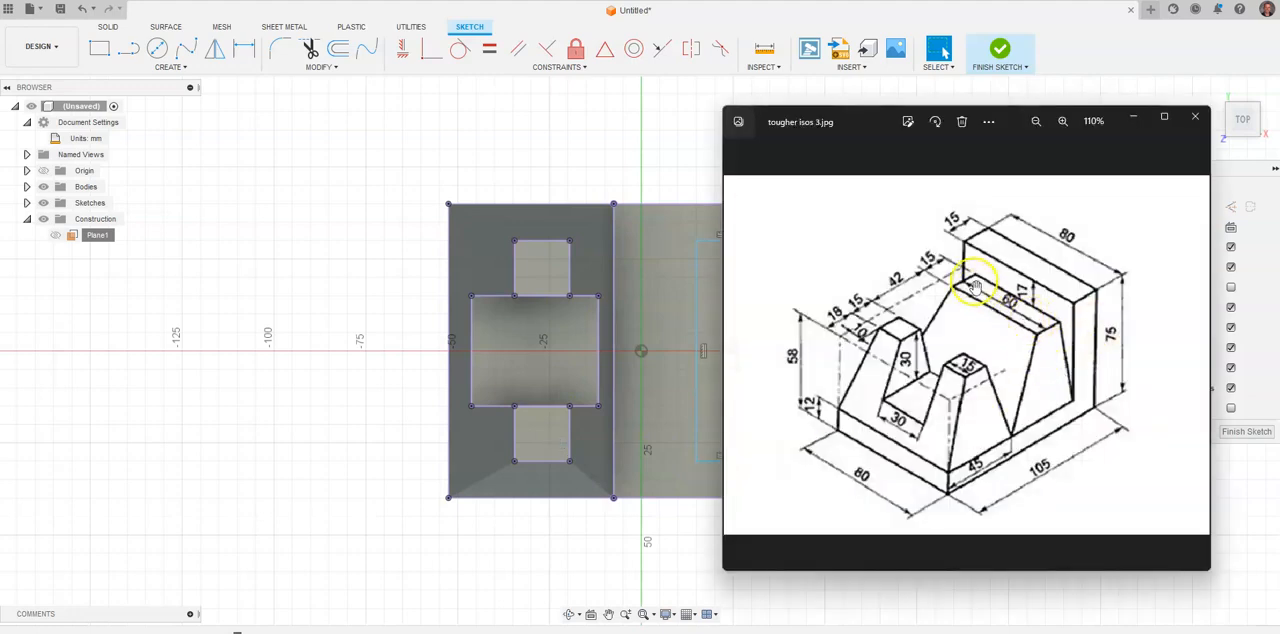
pyautogui.click(567, 133)
pyautogui.click(244, 48)
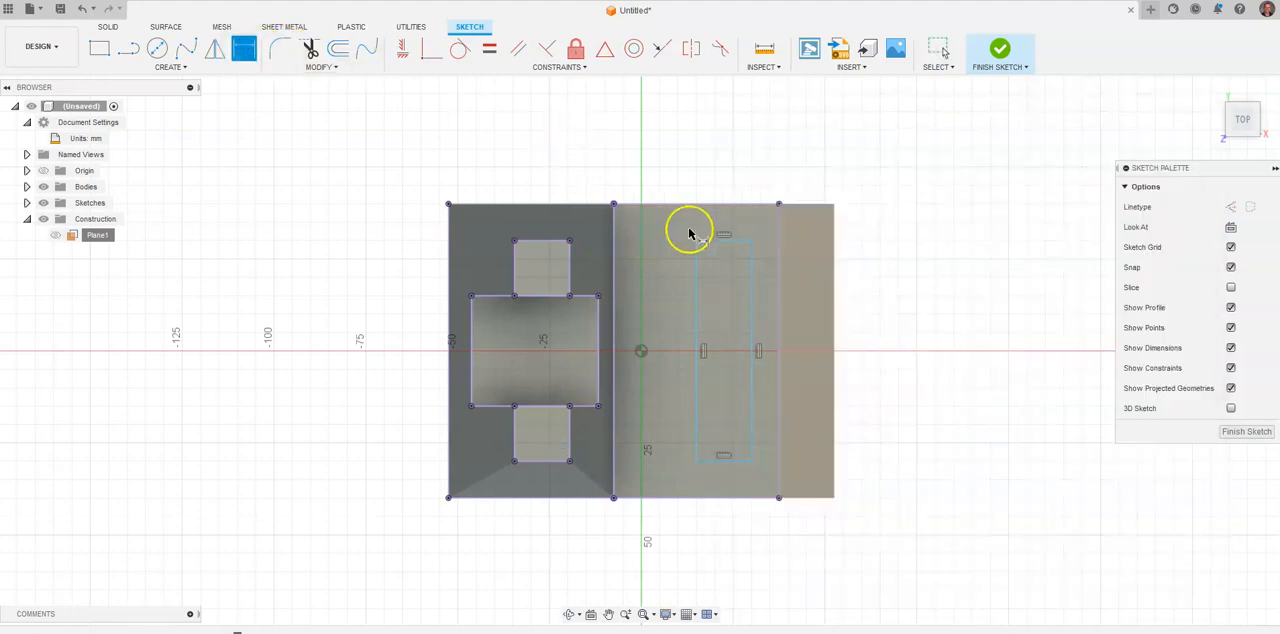
pyautogui.click(725, 242)
pyautogui.click(718, 205)
pyautogui.press('Escape')
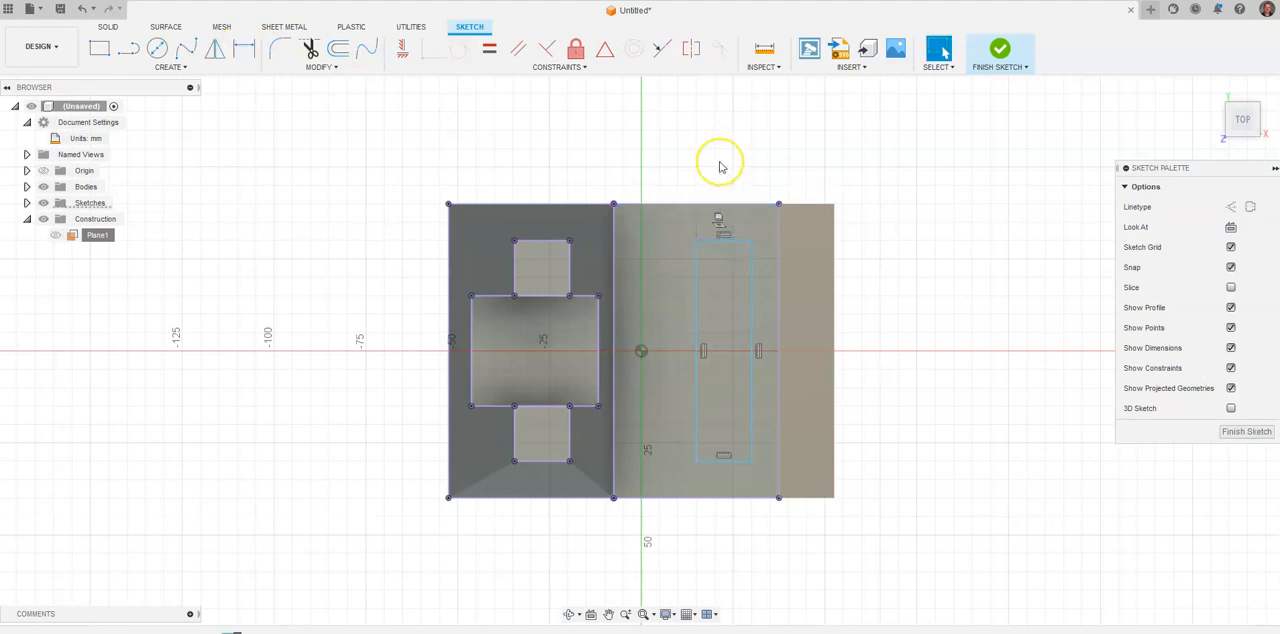
# Check the reference drawing and dimension the rectangle's short side at 15 mm.
pyautogui.hotkey('alt', 'Tab')
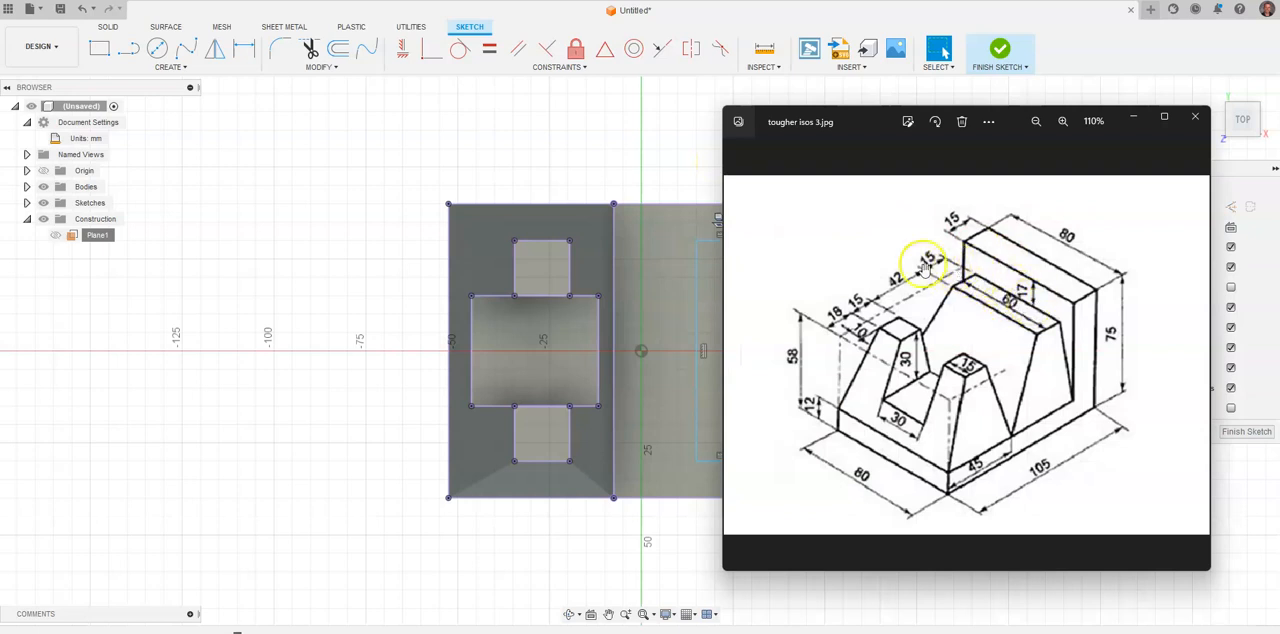
pyautogui.click(244, 48)
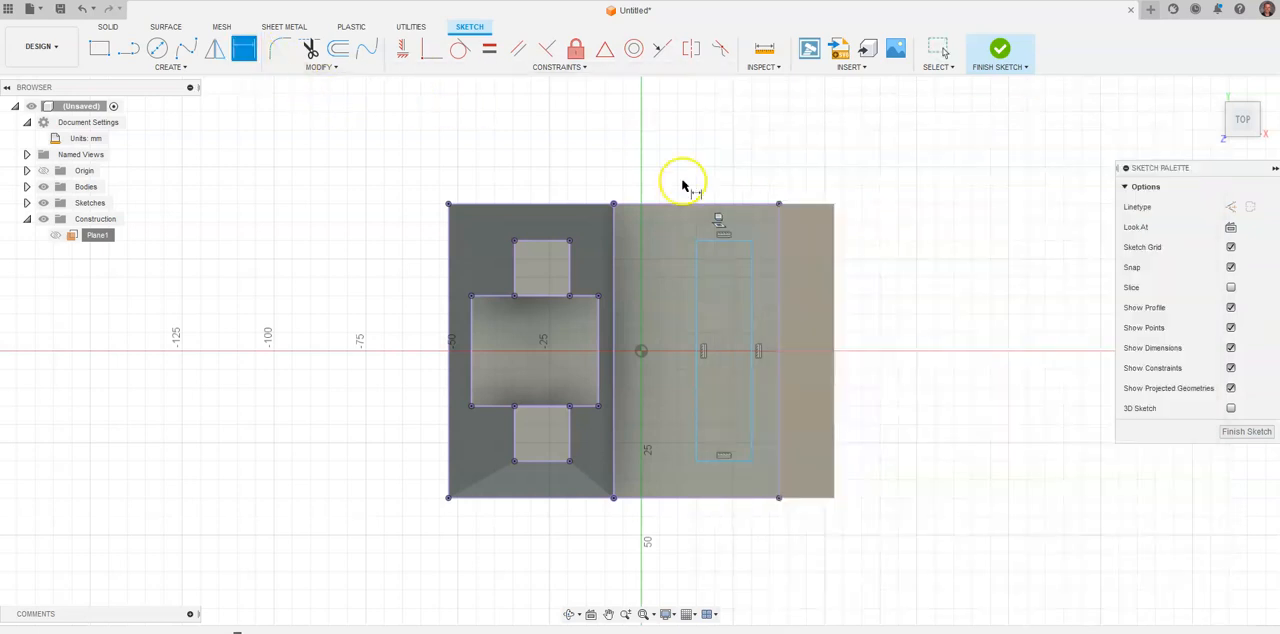
pyautogui.click(718, 235)
pyautogui.click(724, 170)
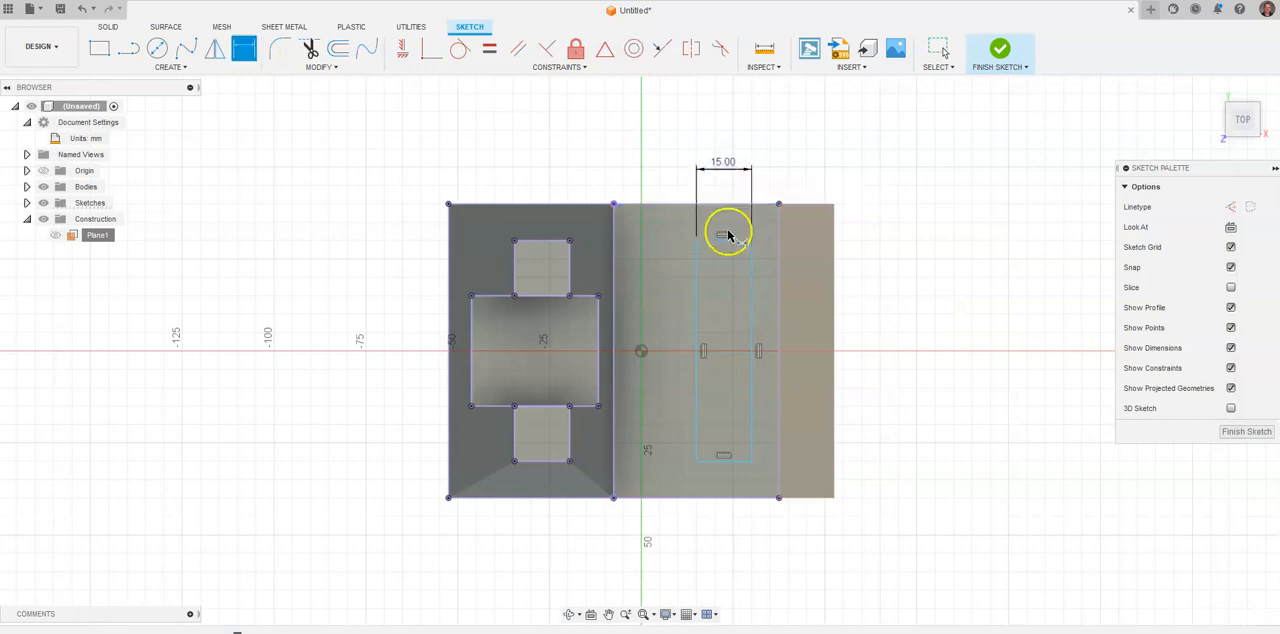
# Check the reference drawing and dimension the rectangle's front long side 42 mm from the post top's rear edge.
pyautogui.hotkey('alt', 'Tab')
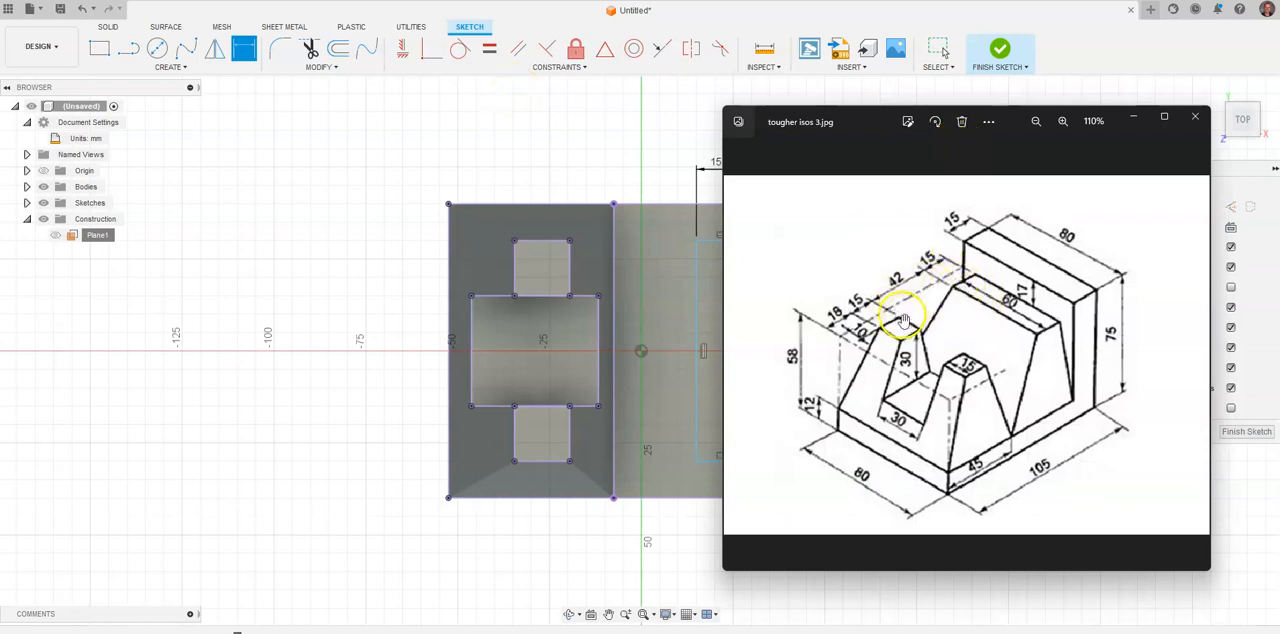
pyautogui.hotkey('alt', 'Tab')
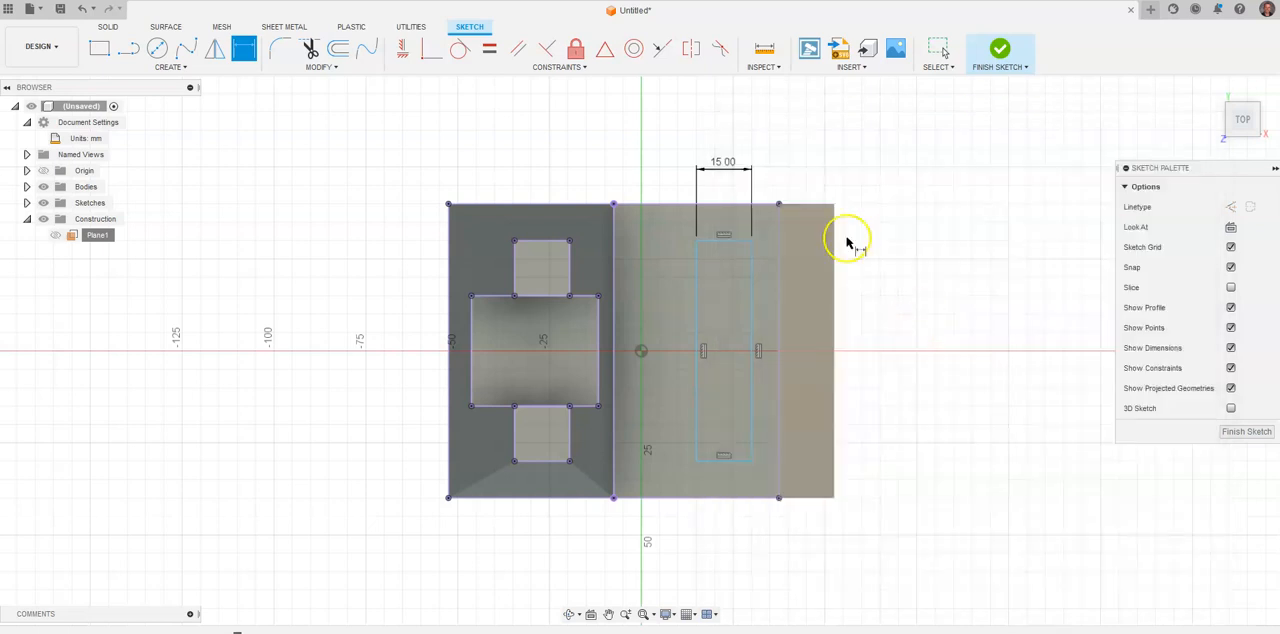
pyautogui.click(697, 272)
pyautogui.click(570, 262)
pyautogui.click(625, 152)
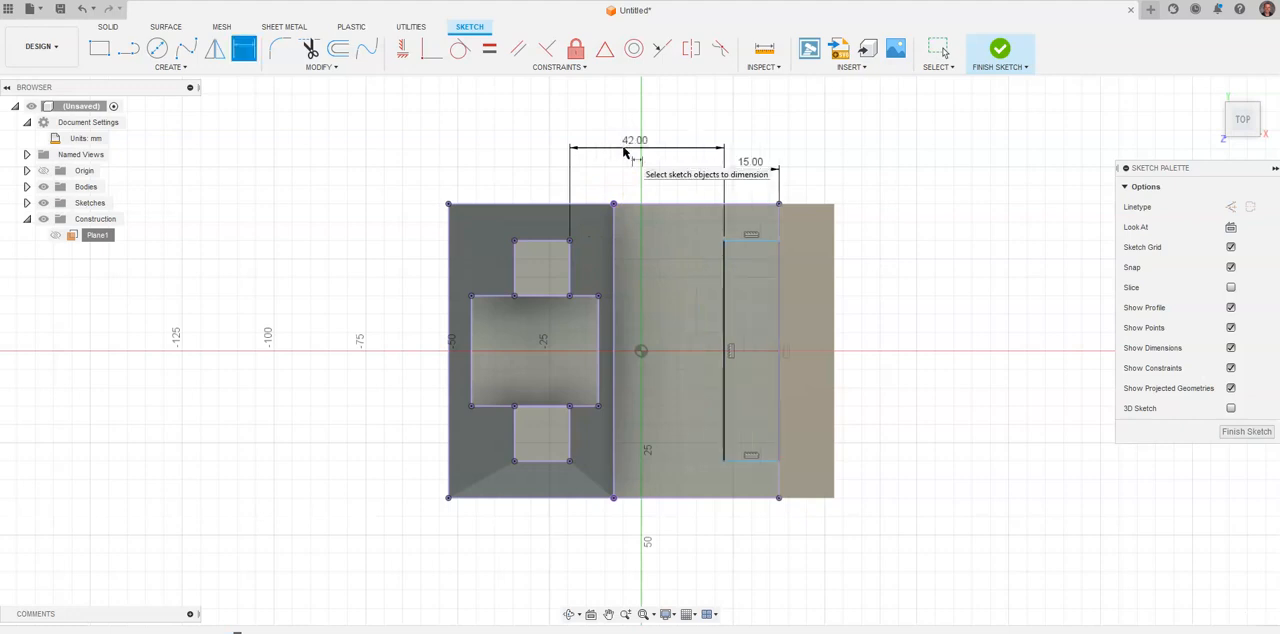
# Compare the dimensioned rectangle with the reference drawing and finish the sketch.
pyautogui.scroll(3, 763, 387)
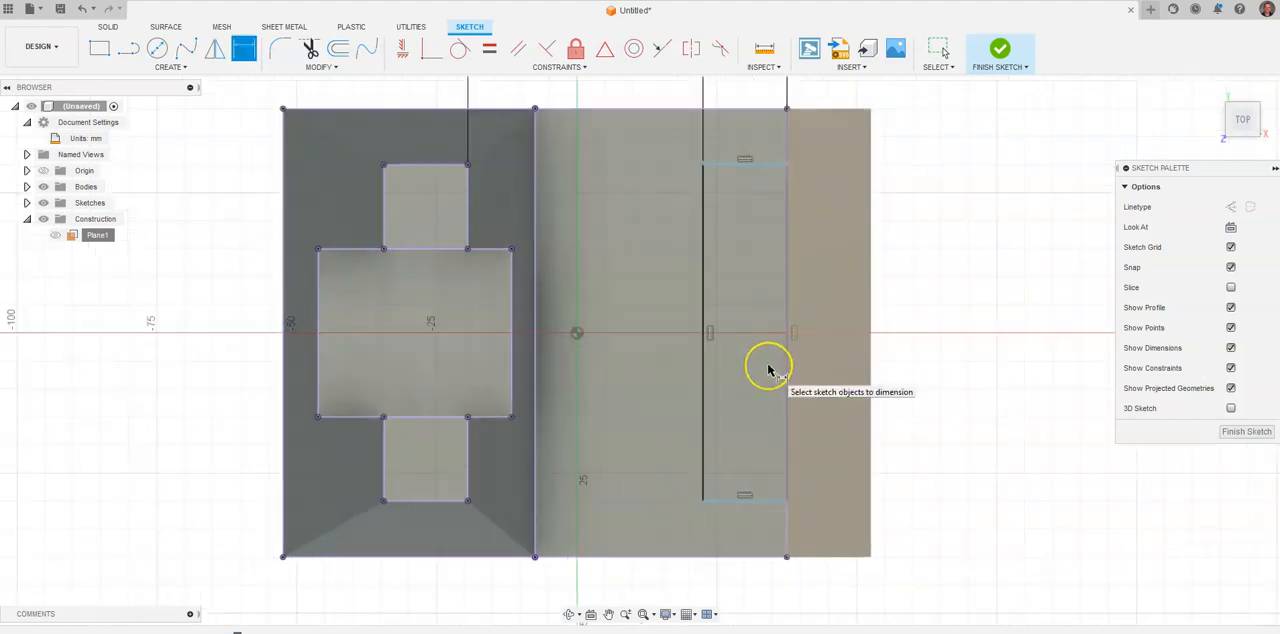
pyautogui.scroll(-3, 768, 371)
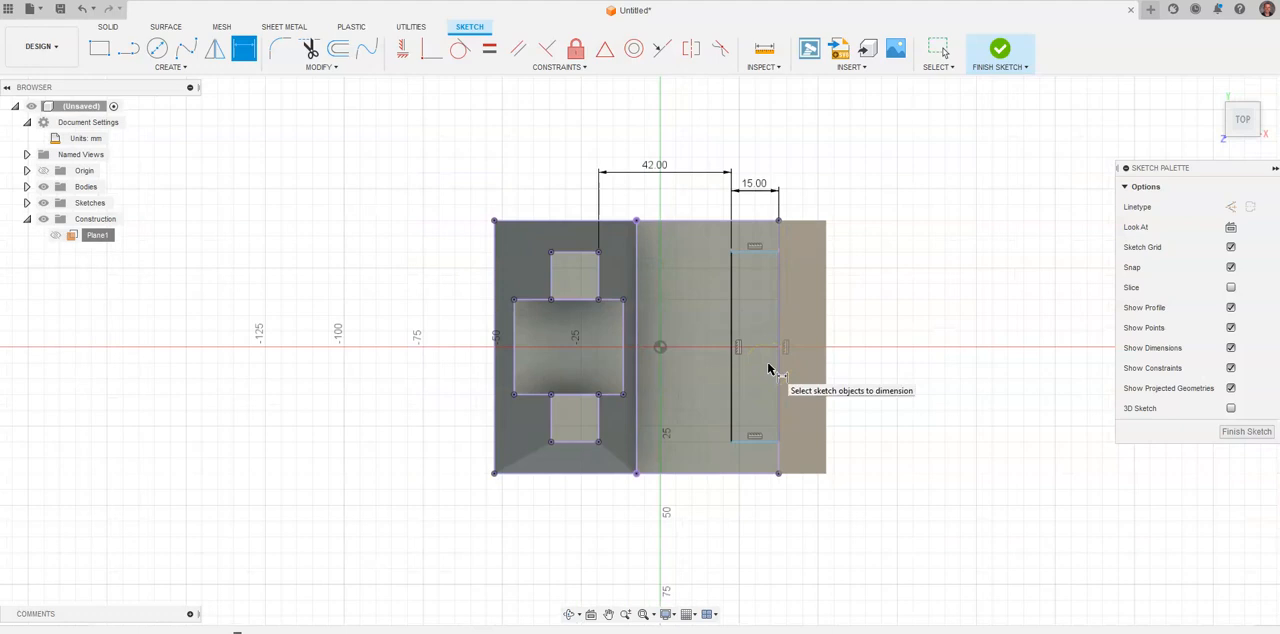
pyautogui.hotkey('alt', 'Tab')
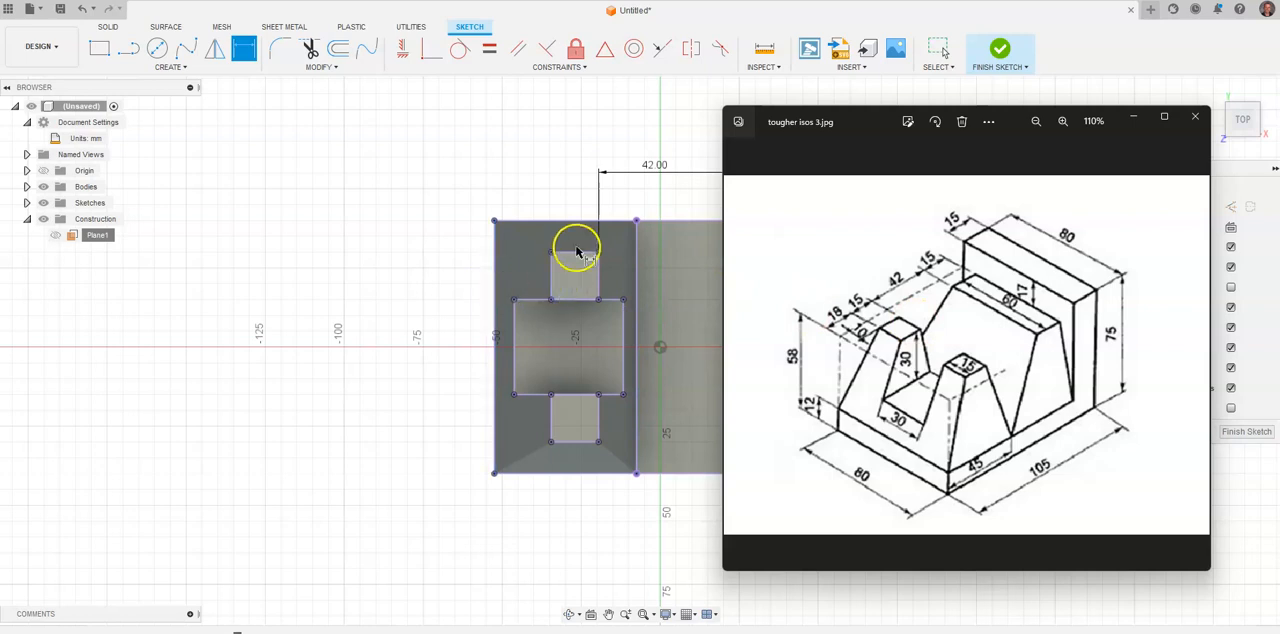
pyautogui.scroll(-4, 575, 234)
pyautogui.moveTo(648, 163); pyautogui.dragTo(541, 156, button='middle')
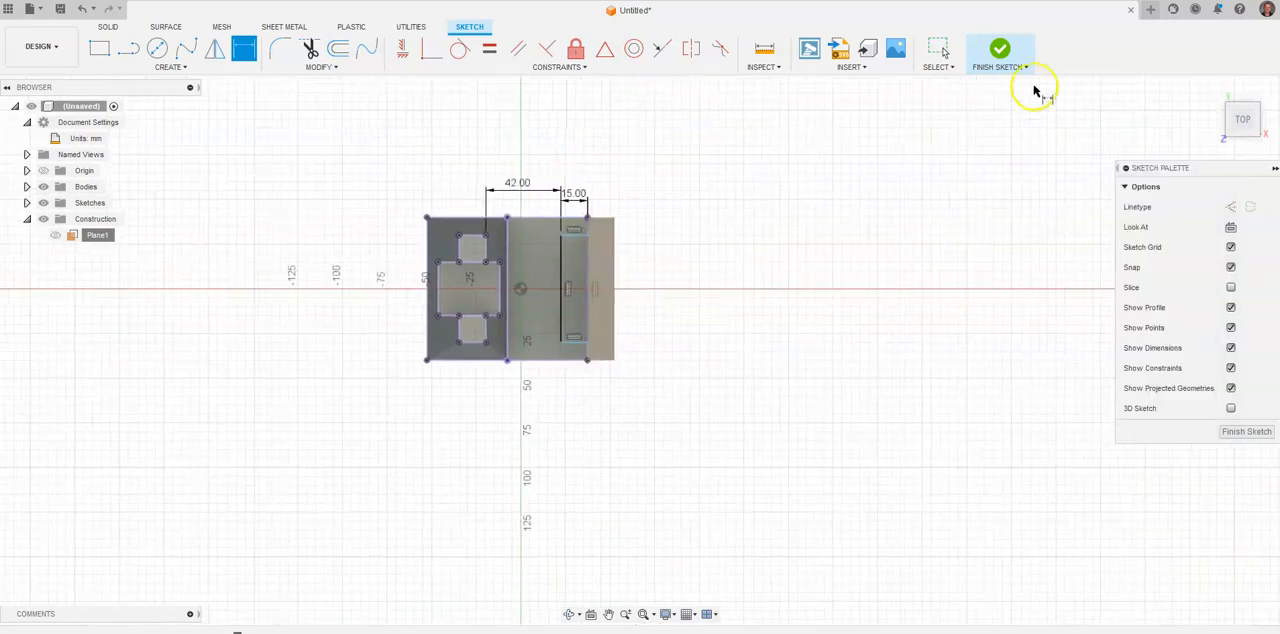
pyautogui.click(1003, 50)
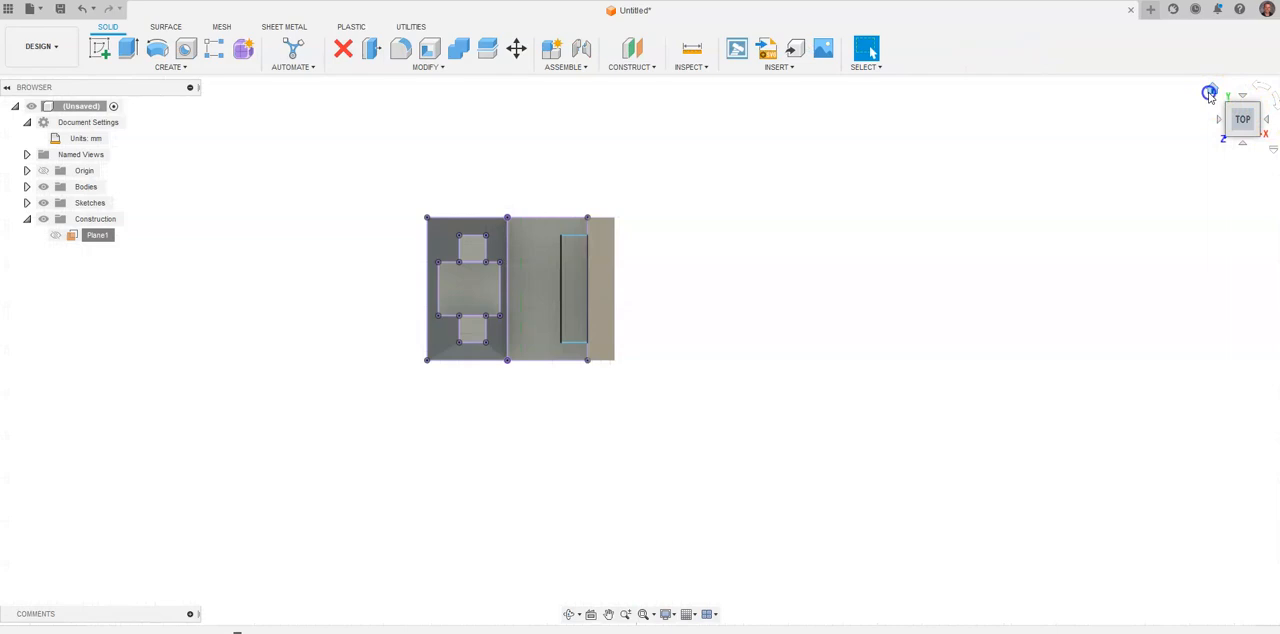
# Loft from the rear base face up to the 15 by 60 mm rectangle, joined to the body, following the reference drawing.
pyautogui.click(1209, 93)
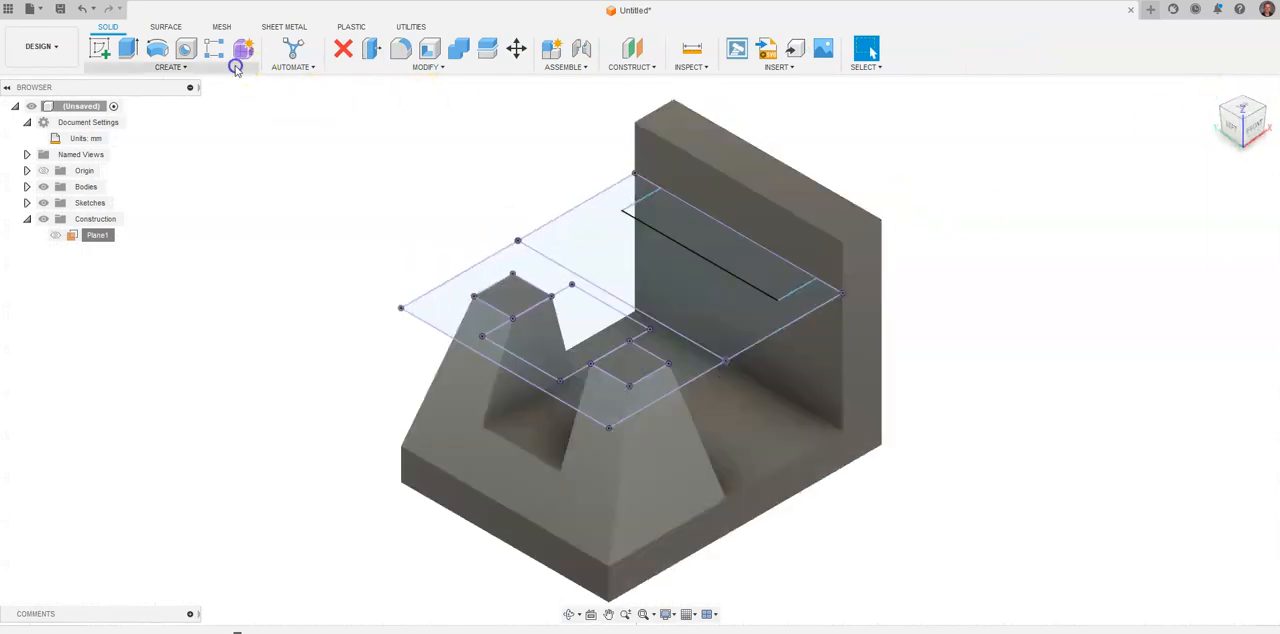
pyautogui.click(236, 66)
pyautogui.click(150, 176)
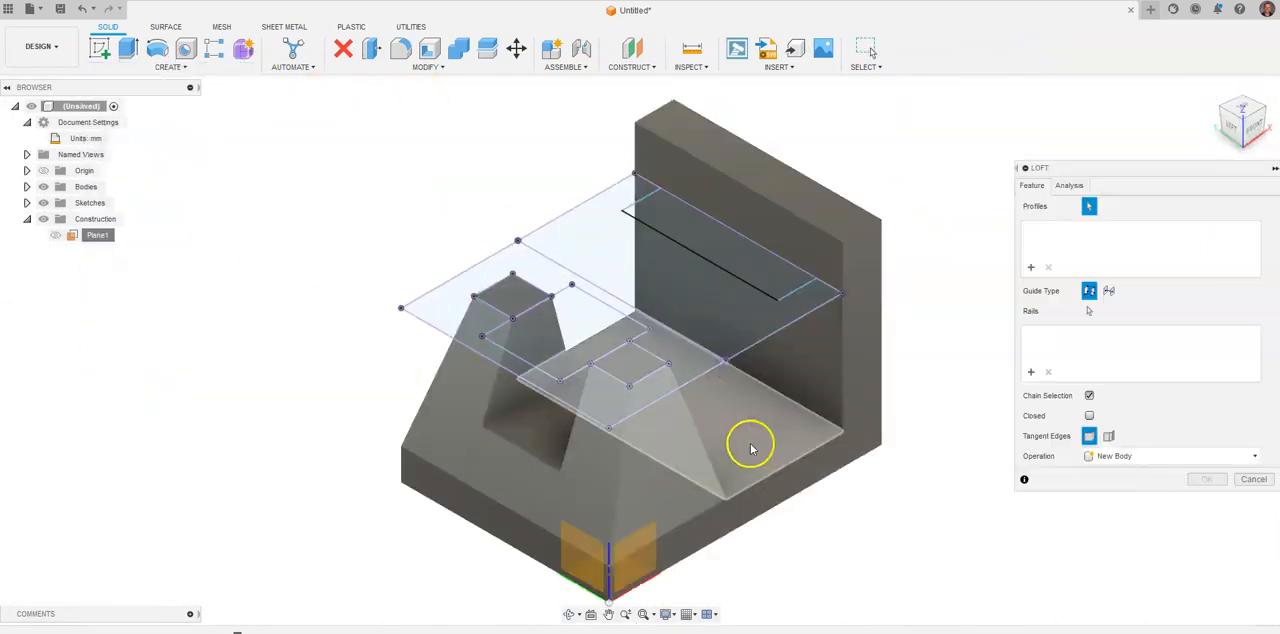
pyautogui.click(772, 362)
pyautogui.click(778, 292)
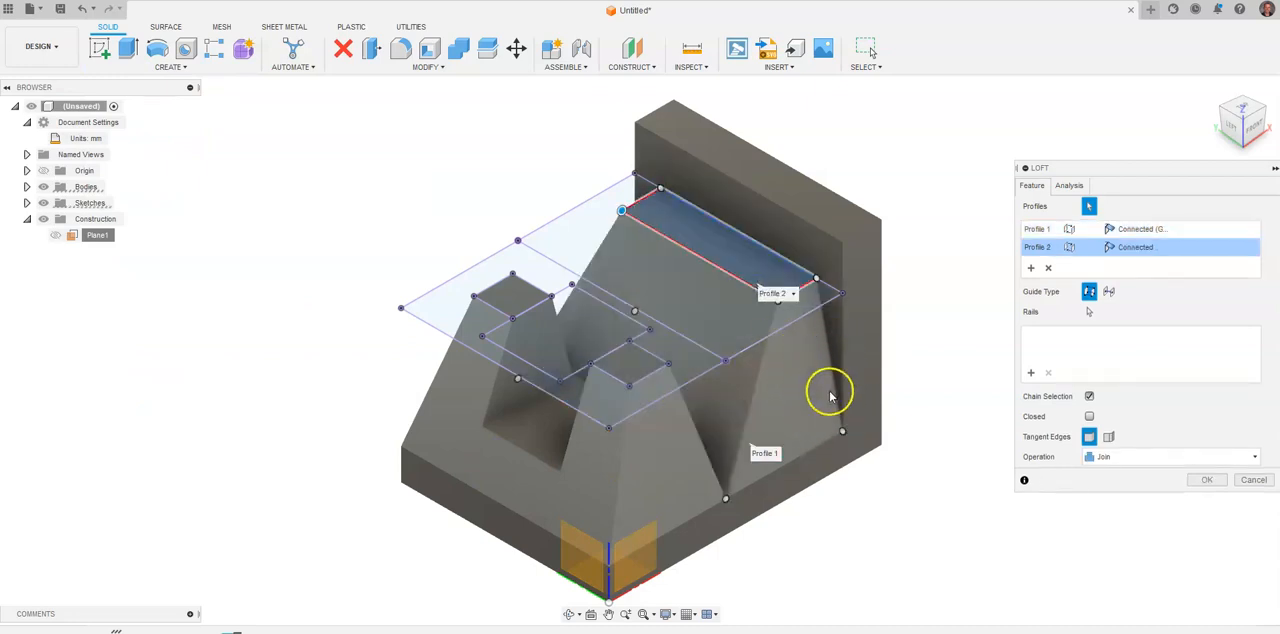
pyautogui.hotkey('alt', 'Tab')
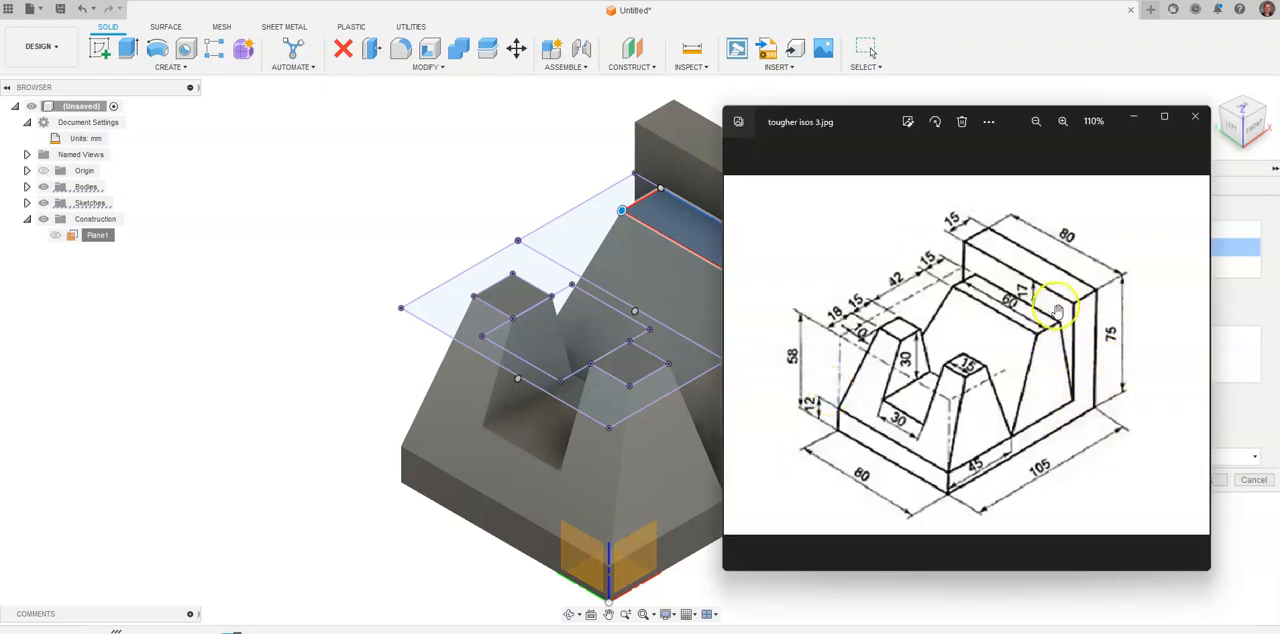
pyautogui.click(577, 154)
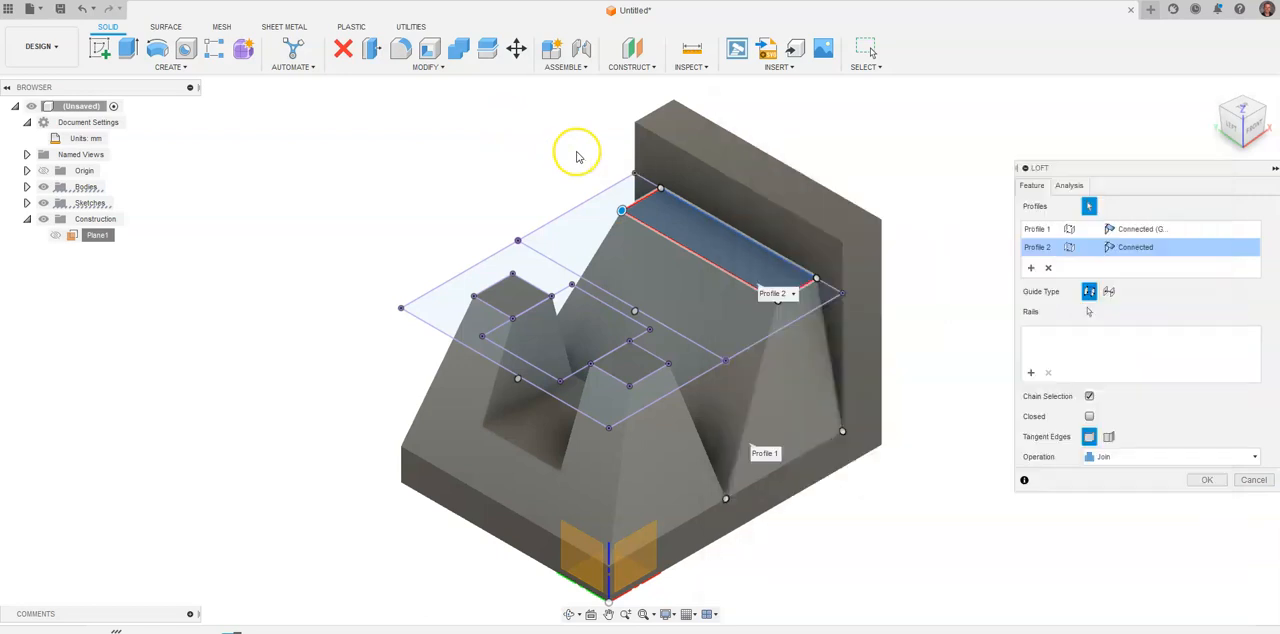
pyautogui.moveTo(577, 154); pyautogui.dragTo(361, 161, button='middle')
pyautogui.click(1205, 480)
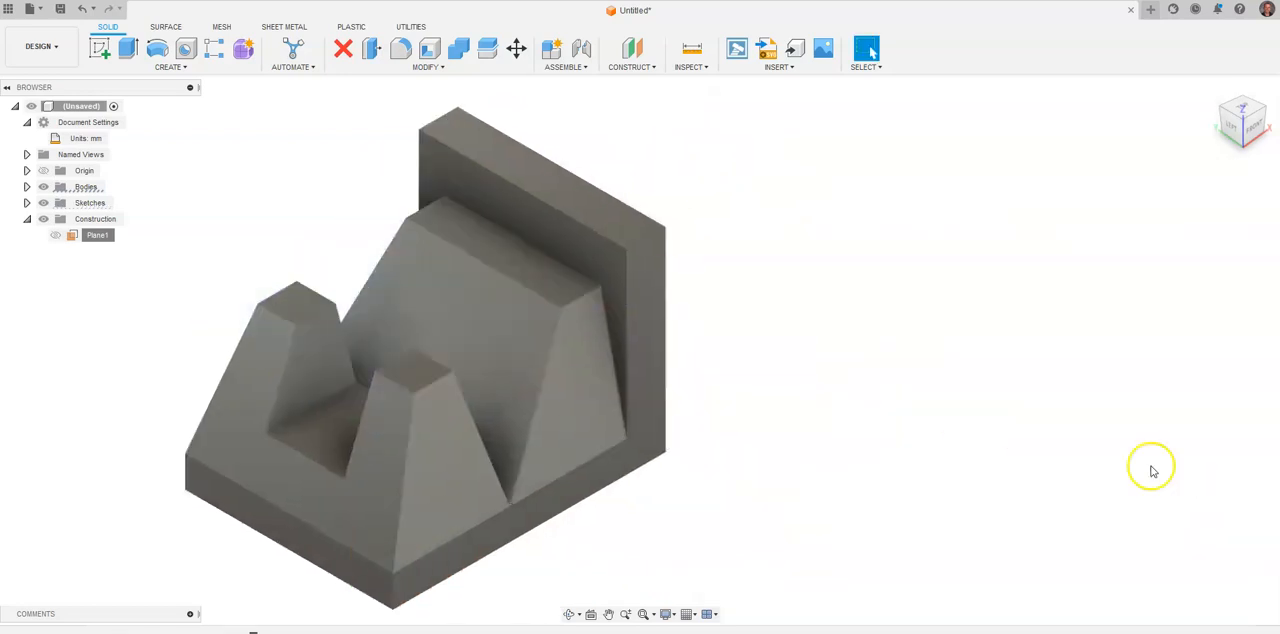
# Place the reference drawing beside the finished model and compare the two.
pyautogui.keyDown('shift'); pyautogui.moveTo(277, 234); pyautogui.dragTo(219, 258, button='middle'); pyautogui.keyUp('shift')
pyautogui.hotkey('alt', 'Tab')
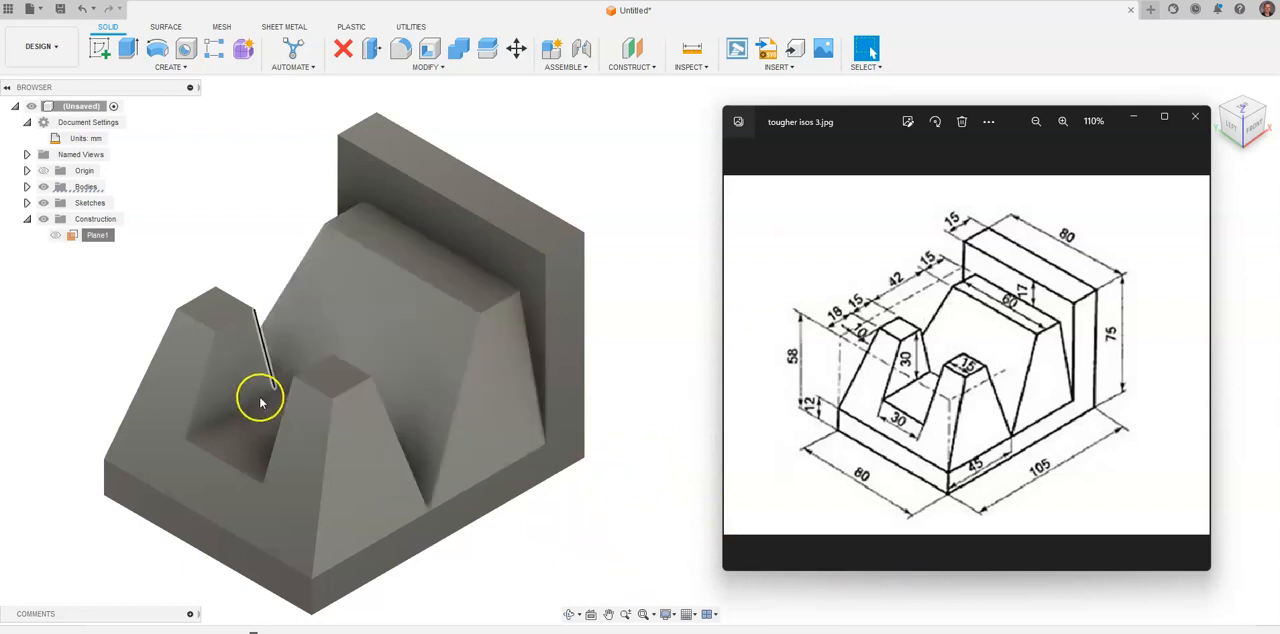
pyautogui.moveTo(860, 124); pyautogui.dragTo(824, 140)
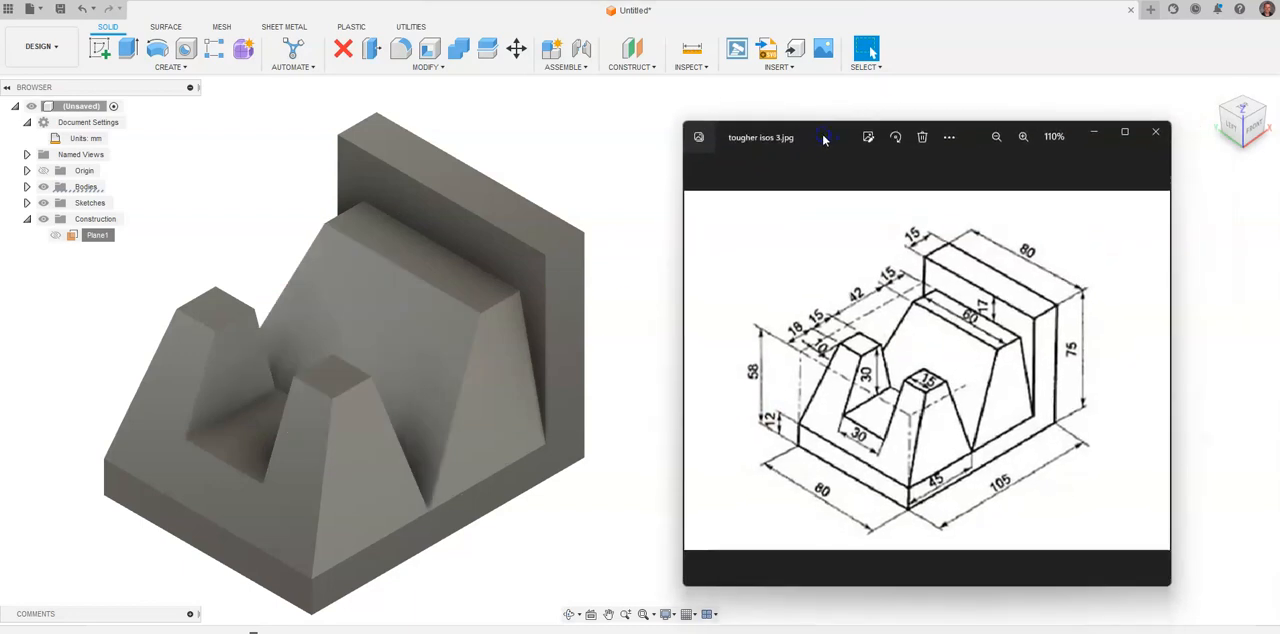